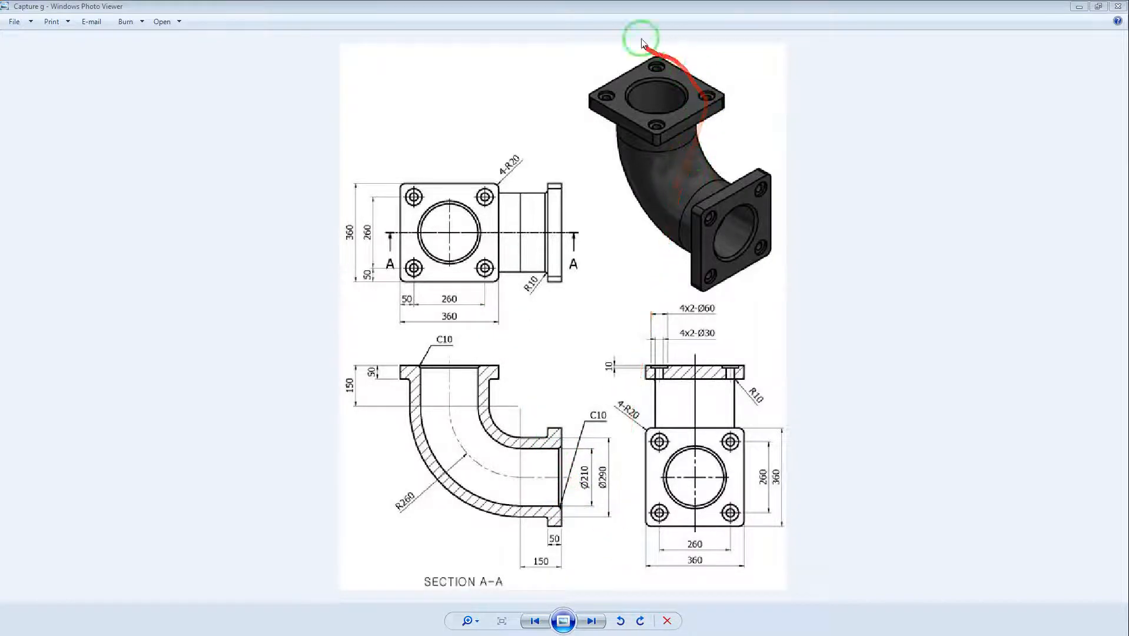
# Switch from the reference drawing to SOLIDWORKS and start a new sketch on the Front Plane
pyautogui.moveTo(700, 6); pyautogui.dragTo(0, 83)
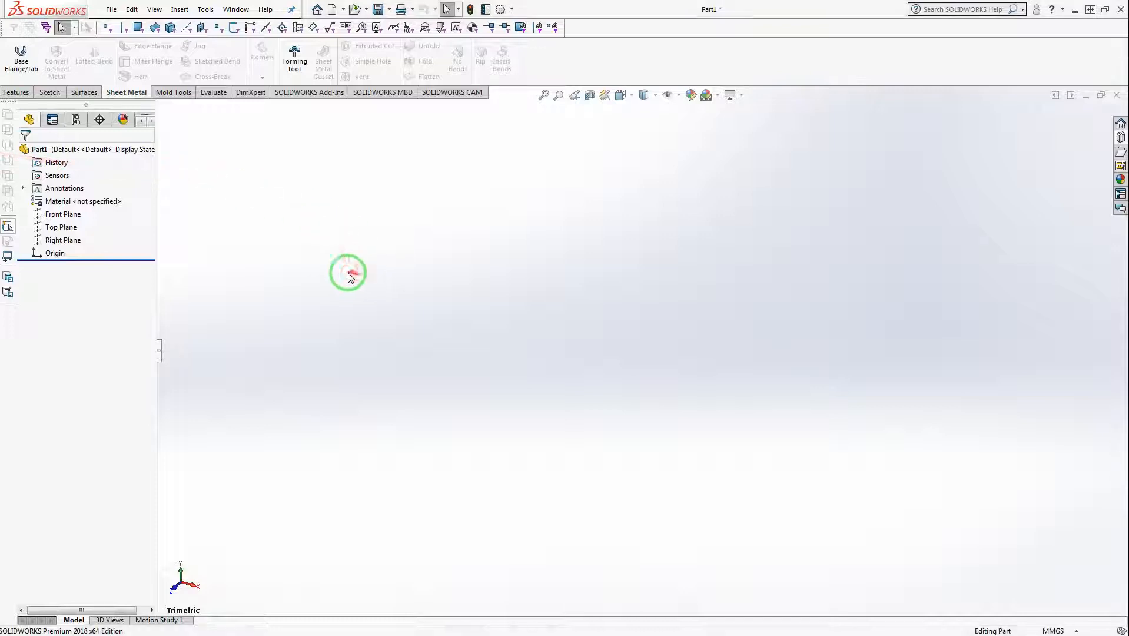
pyautogui.click(65, 214)
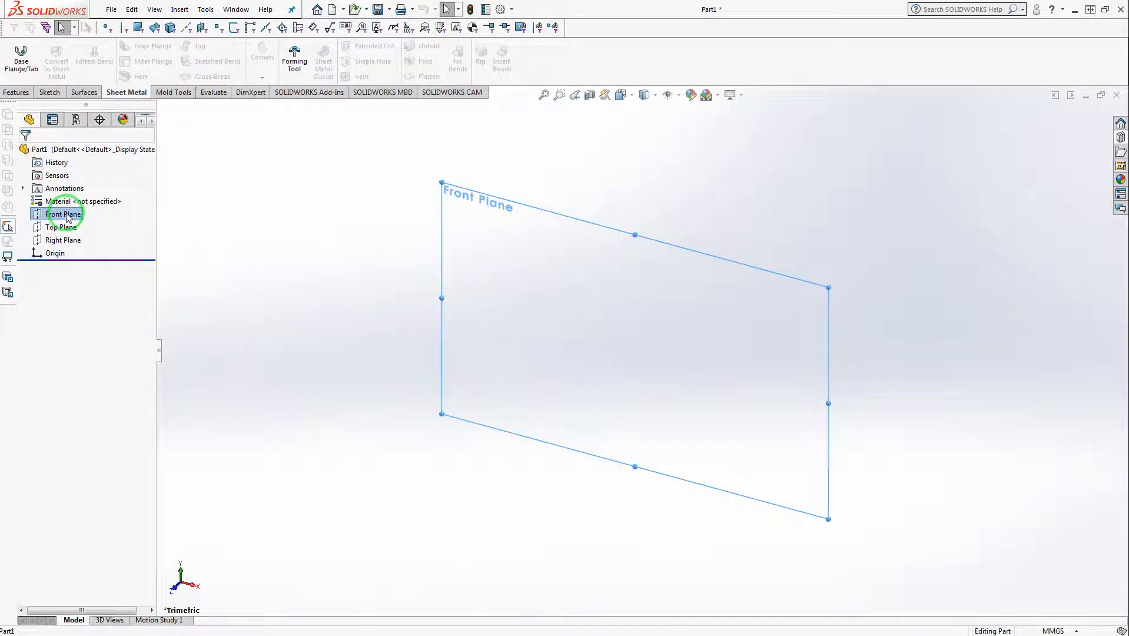
pyautogui.rightClick(67, 215)
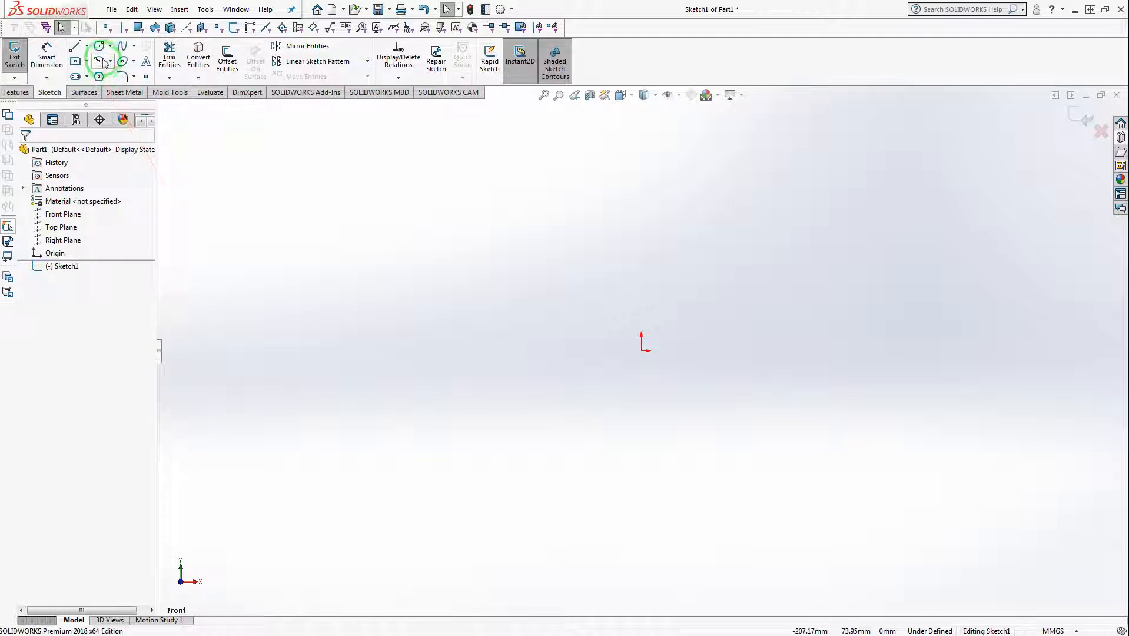
# Draw two construction lines from the origin: a vertical one about 45 mm downward and a horizontal one about 48 mm to the left
pyautogui.click(87, 46)
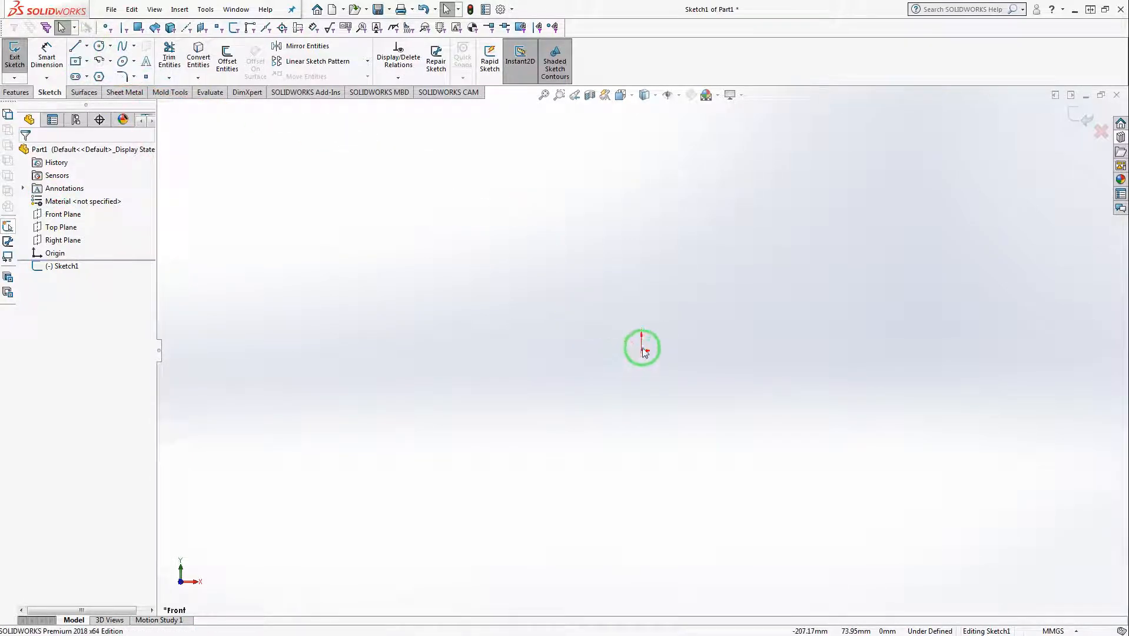
pyautogui.moveTo(641, 351); pyautogui.dragTo(520, 278, button='right')
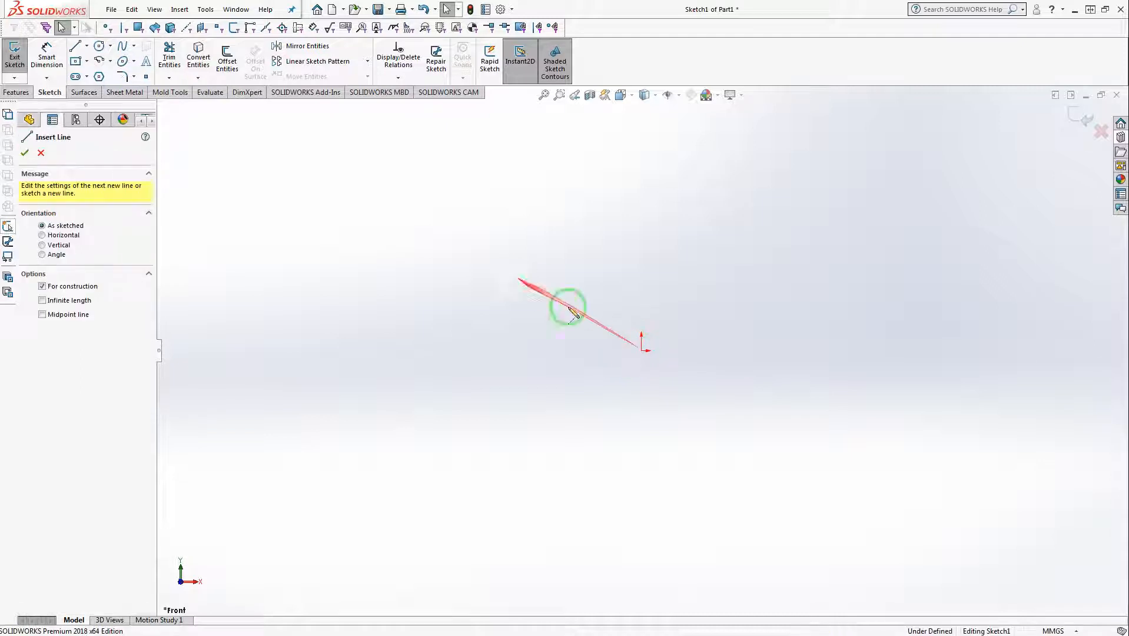
pyautogui.click(641, 351)
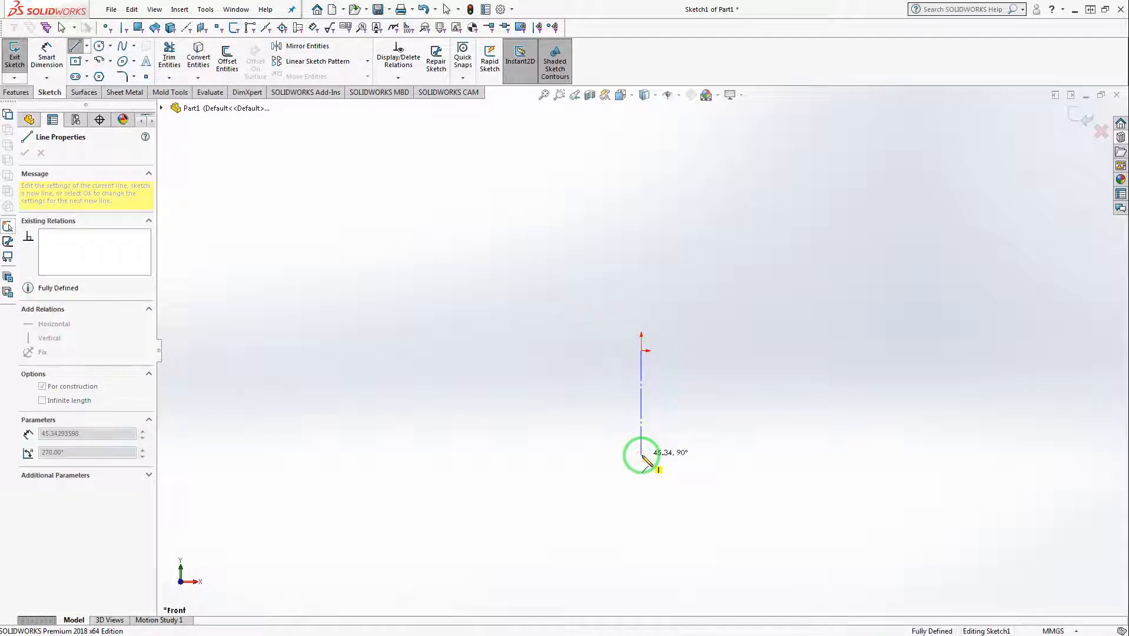
pyautogui.click(642, 455)
pyautogui.press('Escape')
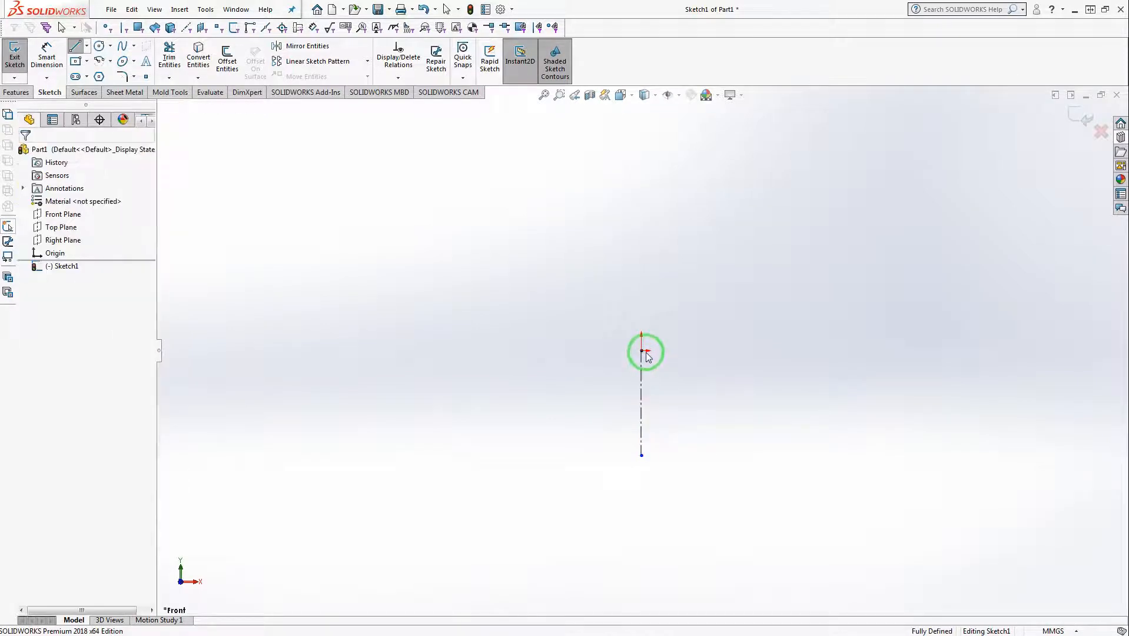
pyautogui.moveTo(645, 353); pyautogui.dragTo(607, 344, button='right')
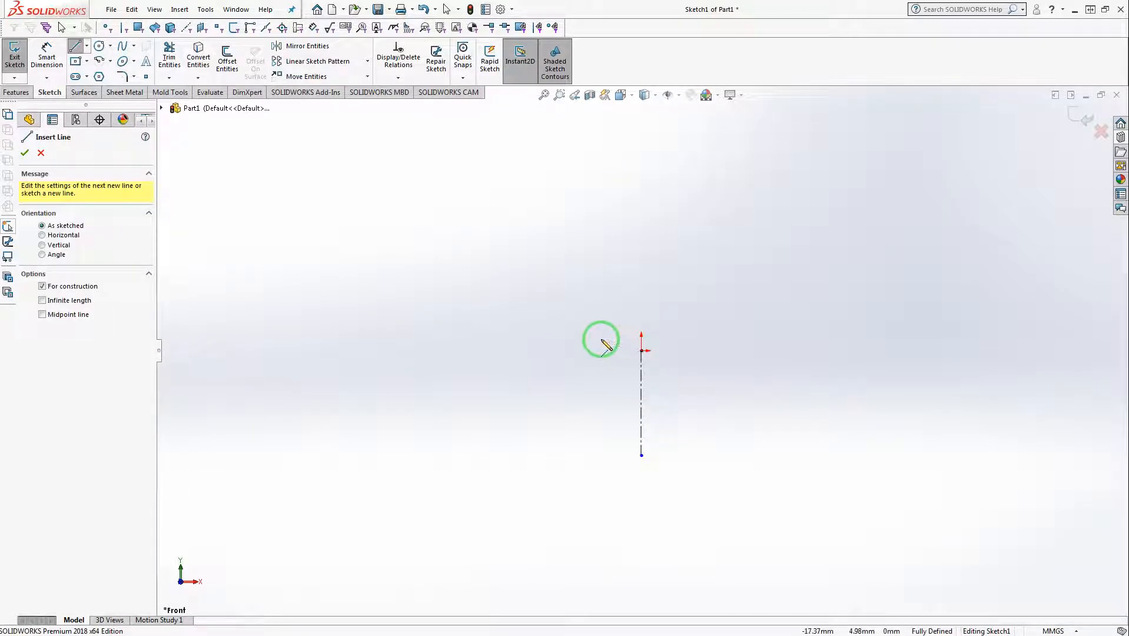
pyautogui.click(642, 351)
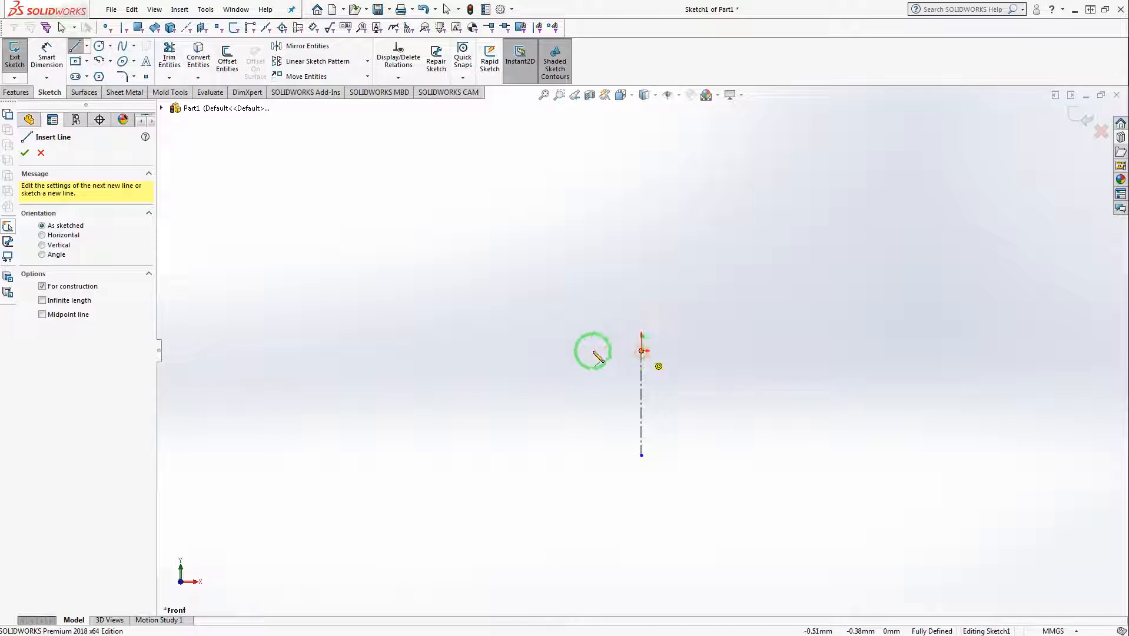
pyautogui.click(531, 351)
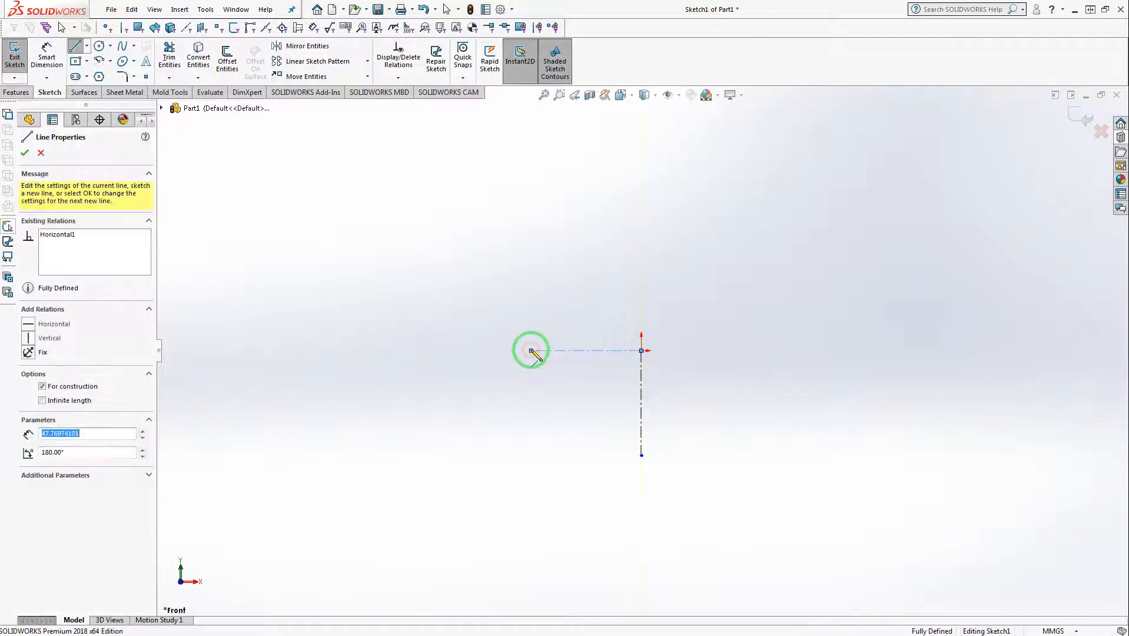
pyautogui.press('Escape')
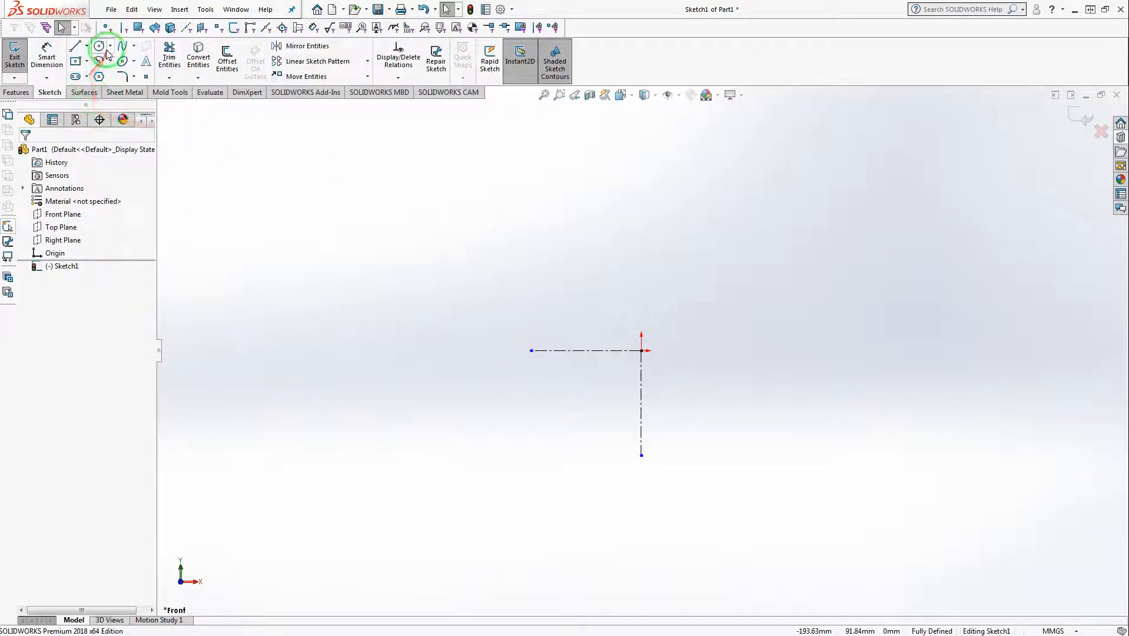
# Draw a circle centred on the origin through the horizontal centreline's outer end, and extend the vertical centreline's lower end onto the circle
pyautogui.click(99, 47)
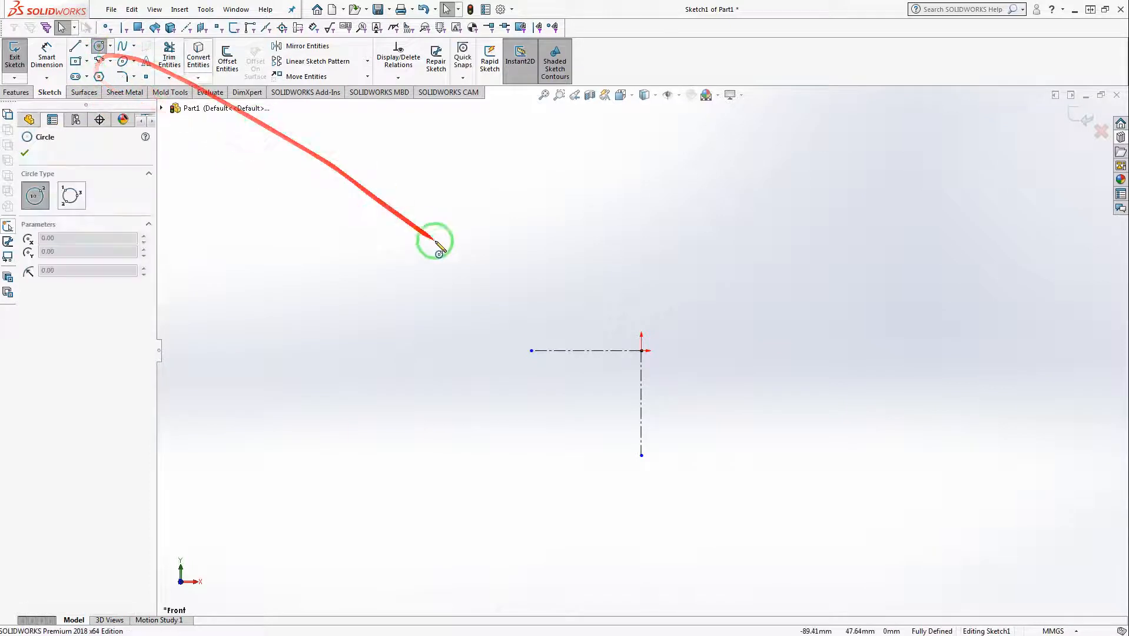
pyautogui.click(642, 351)
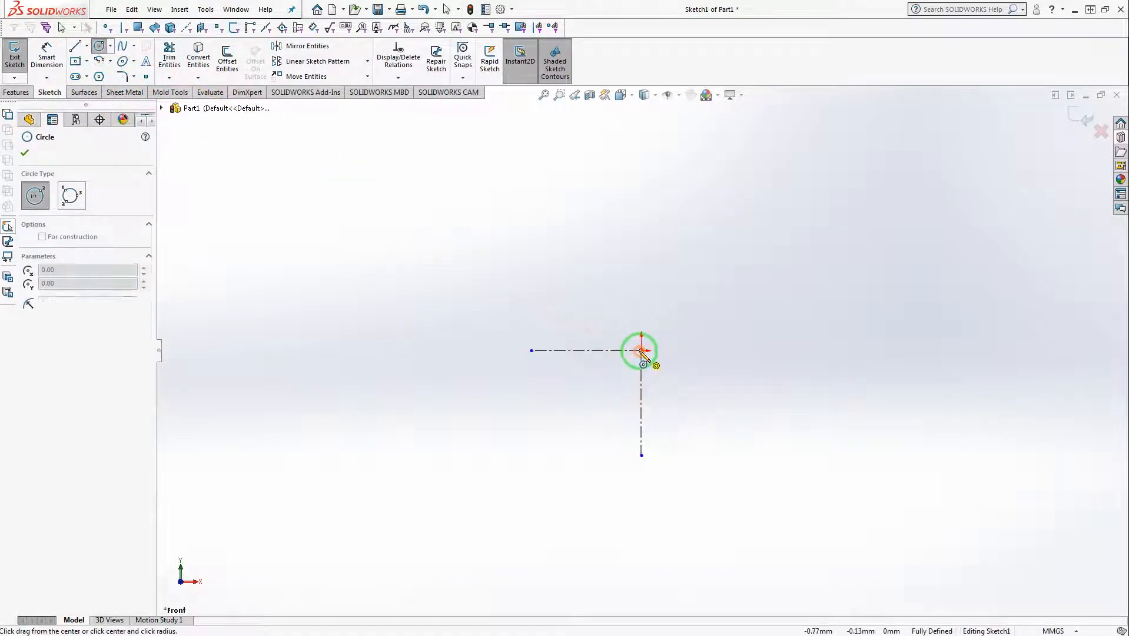
pyautogui.click(531, 351)
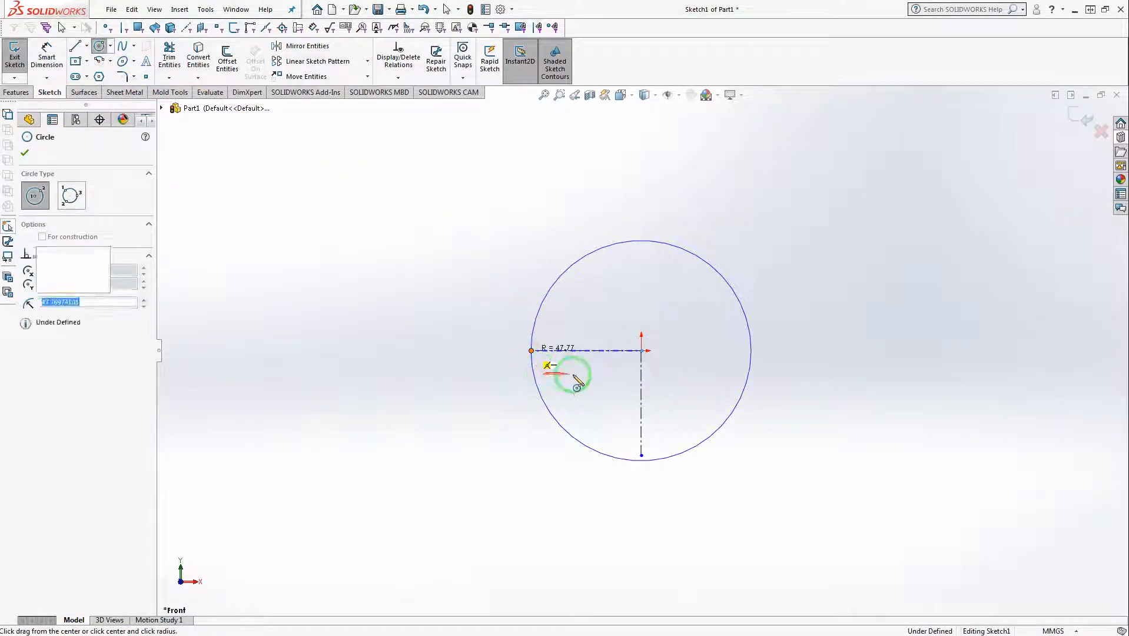
pyautogui.press('Escape')
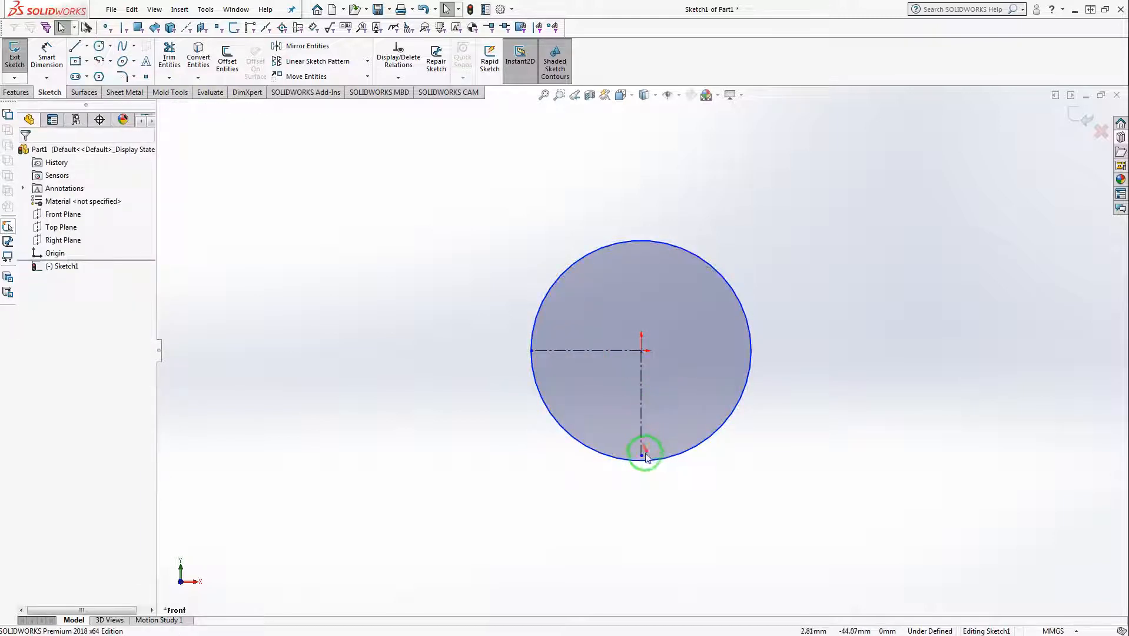
pyautogui.click(642, 455)
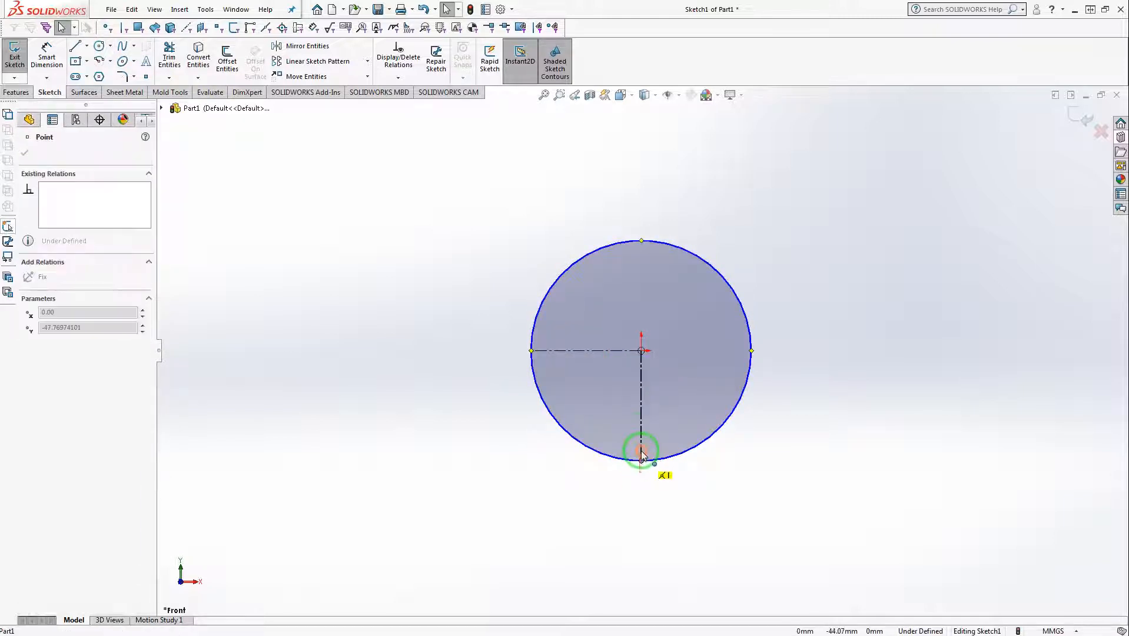
pyautogui.click(449, 408)
# Trim the circle to its lower-left quarter arc and dimension the arc's radius as 260 mm
pyautogui.click(169, 56)
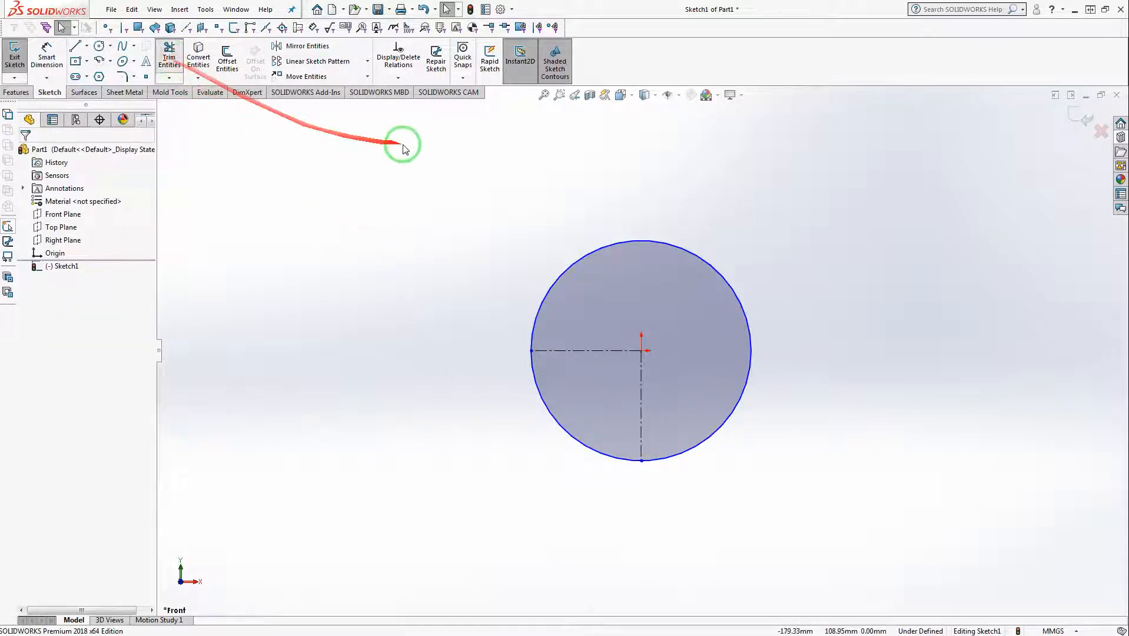
pyautogui.moveTo(416, 222)
pyautogui.mouseDown()
pyautogui.moveTo(595, 272)
pyautogui.moveTo(607, 287)
pyautogui.moveTo(313, 214)
pyautogui.moveTo(209, 315)
pyautogui.moveTo(6, 268)
pyautogui.mouseUp()
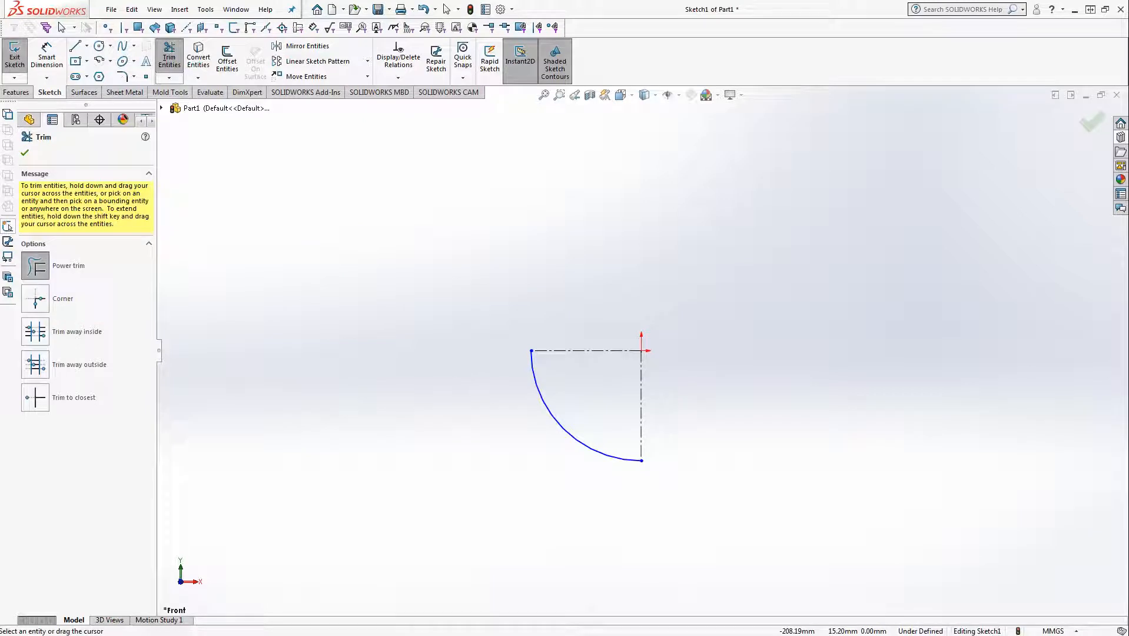
pyautogui.click(47, 59)
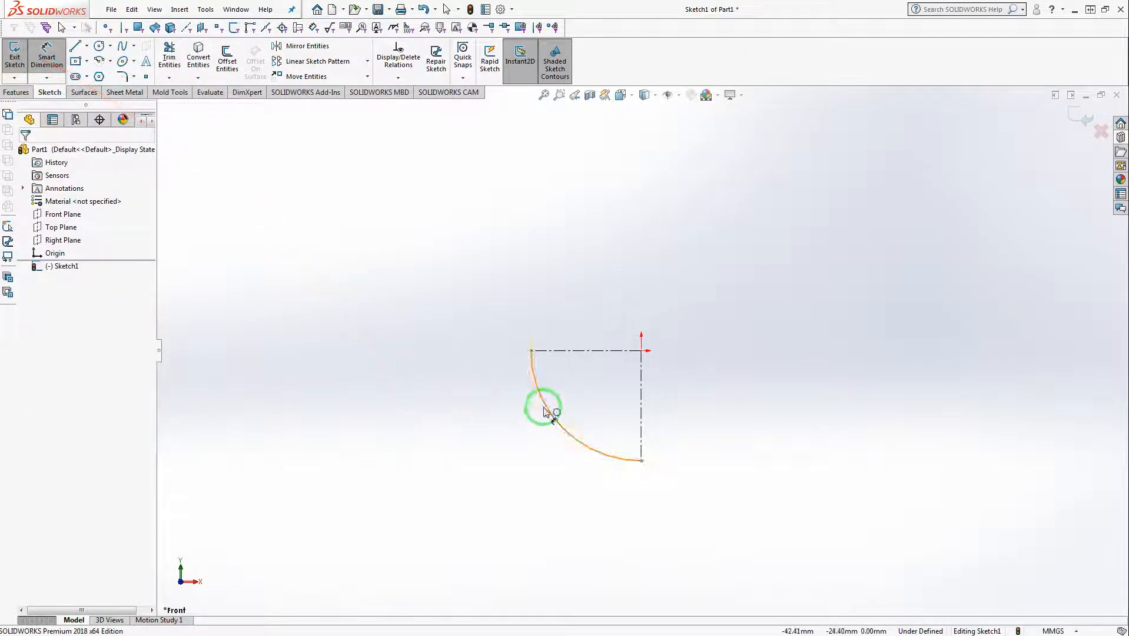
pyautogui.click(529, 422)
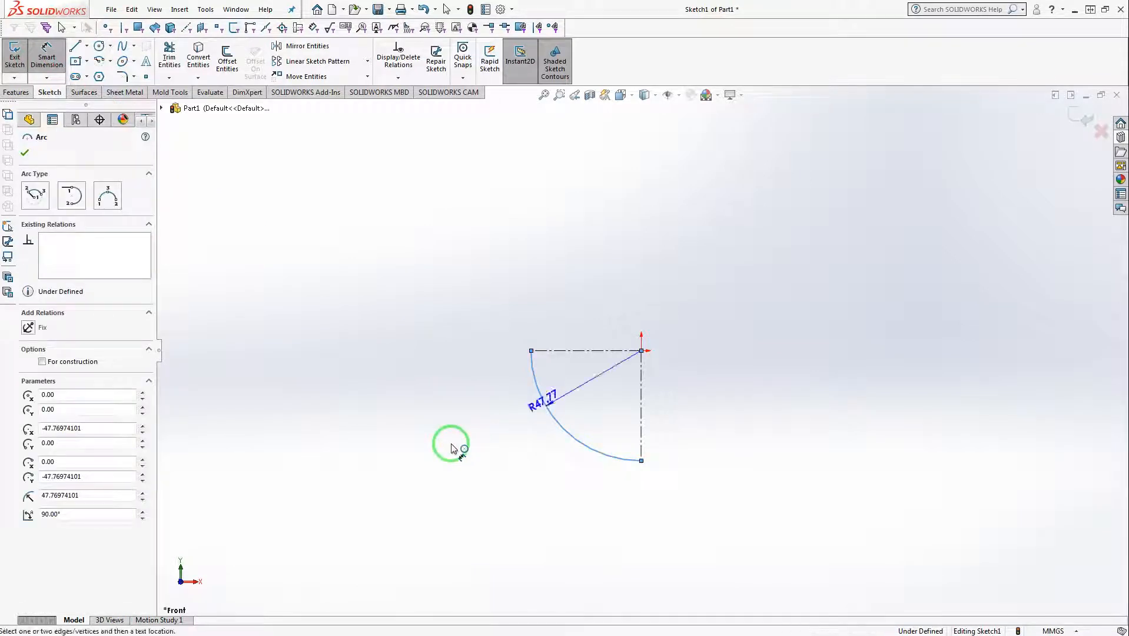
pyautogui.click(451, 447)
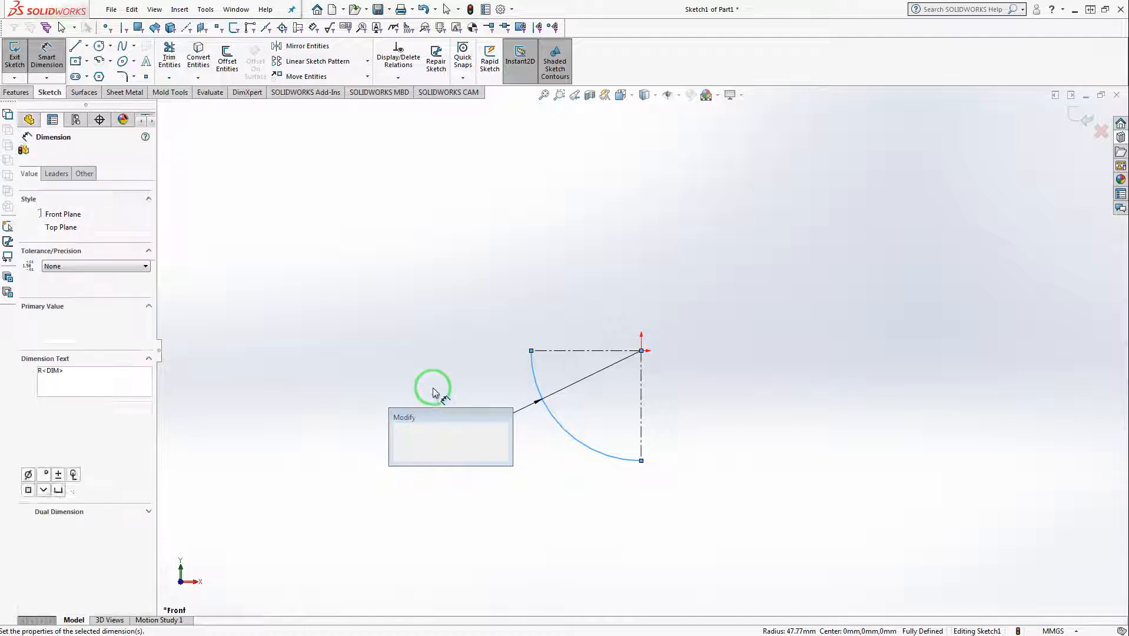
pyautogui.press('Return')
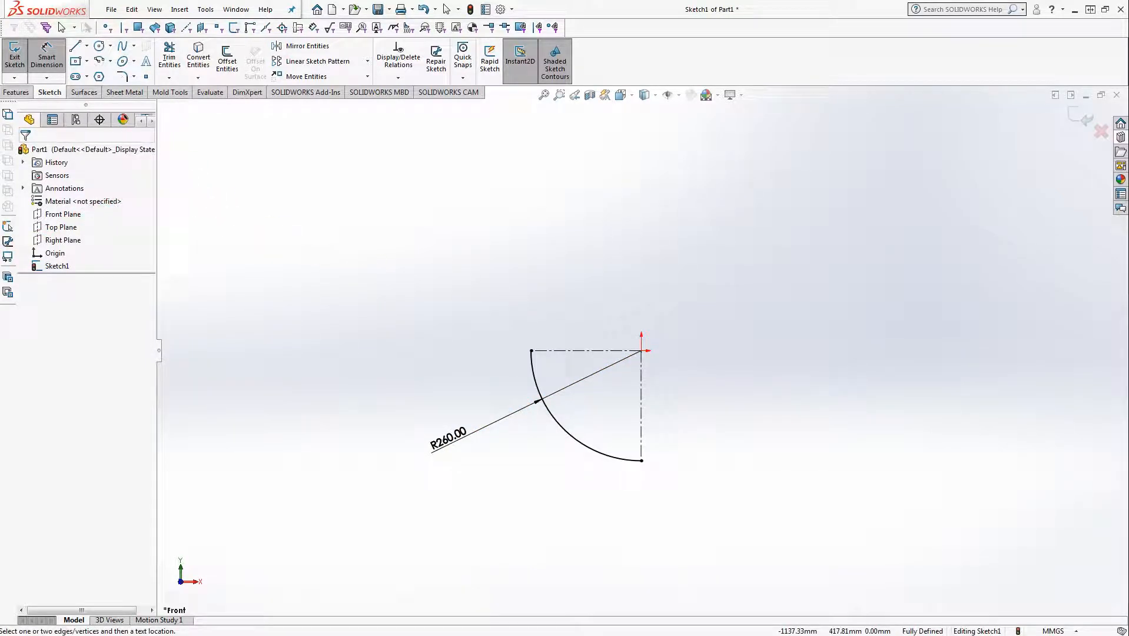
# Draw a vertical line about 108 mm upward from the arc's upper end and a horizontal line about 138 mm rightward from its lower end
pyautogui.click(75, 45)
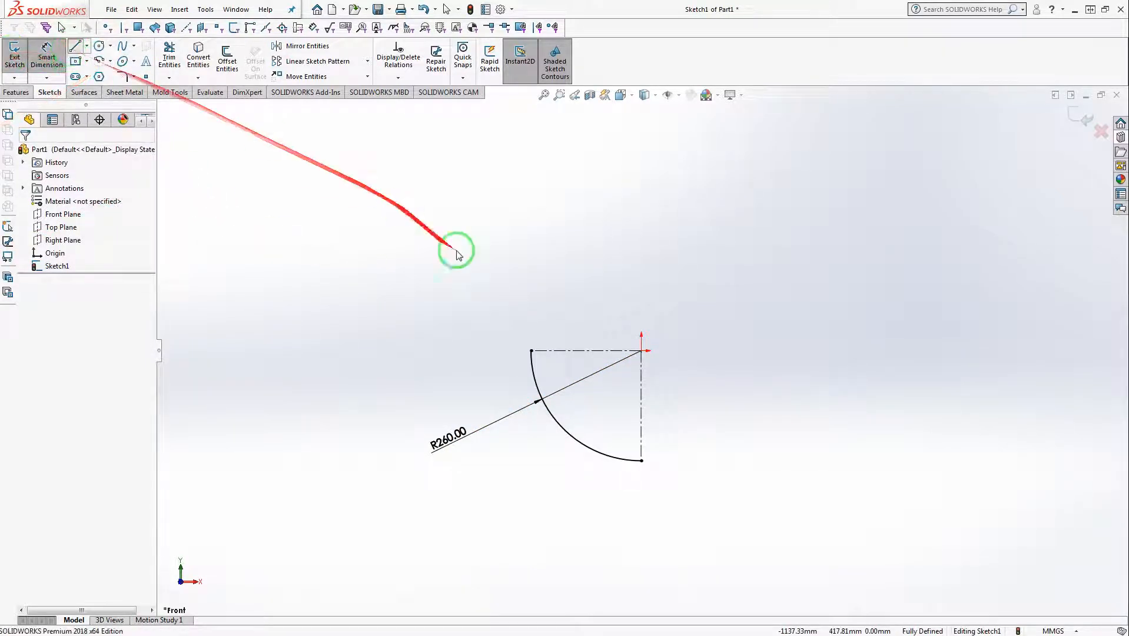
pyautogui.click(531, 350)
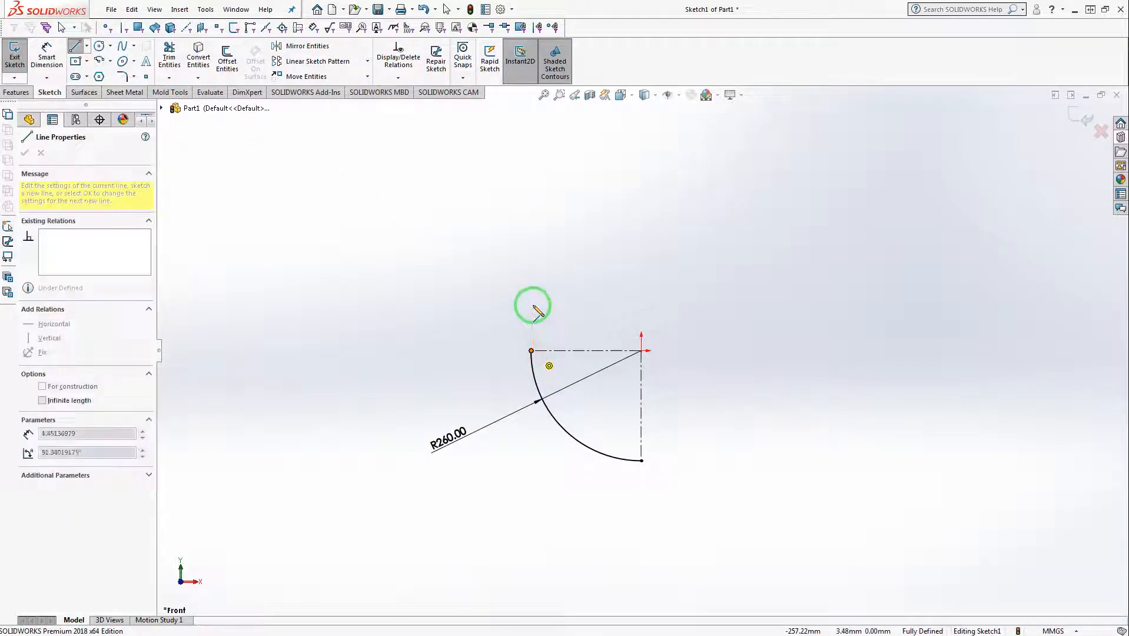
pyautogui.click(531, 305)
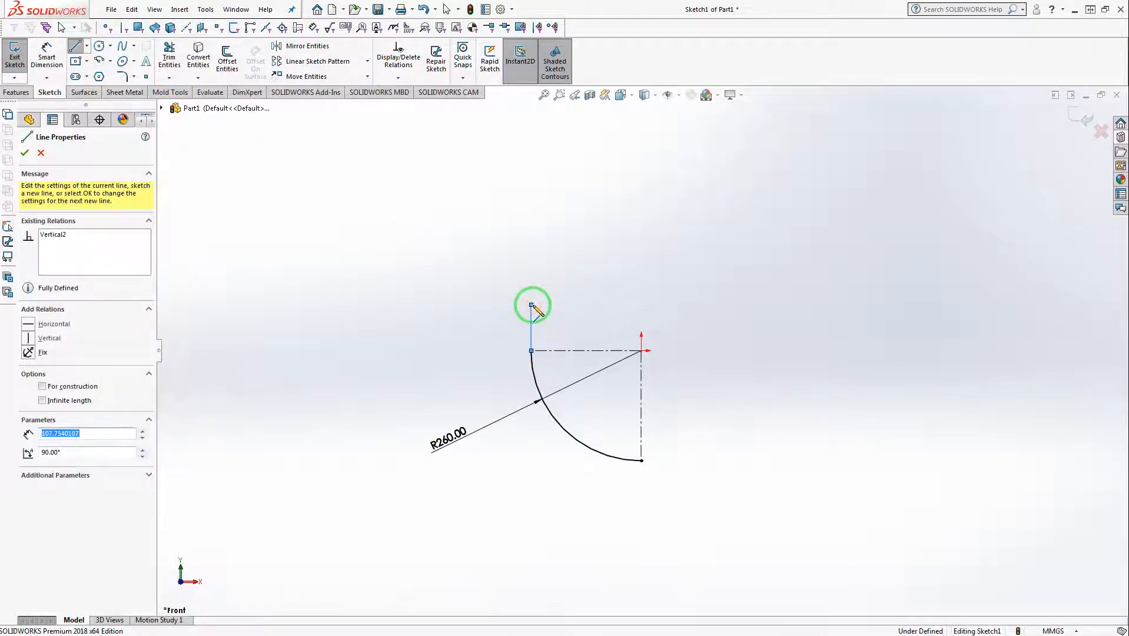
pyautogui.press('Escape')
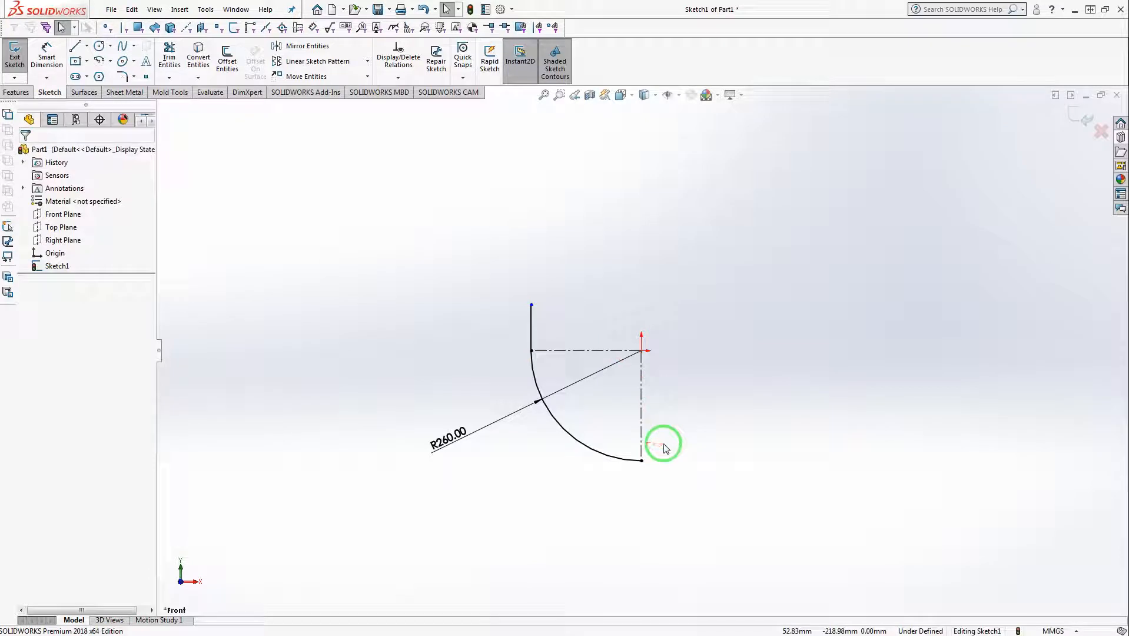
pyautogui.press('l')
pyautogui.click(641, 460)
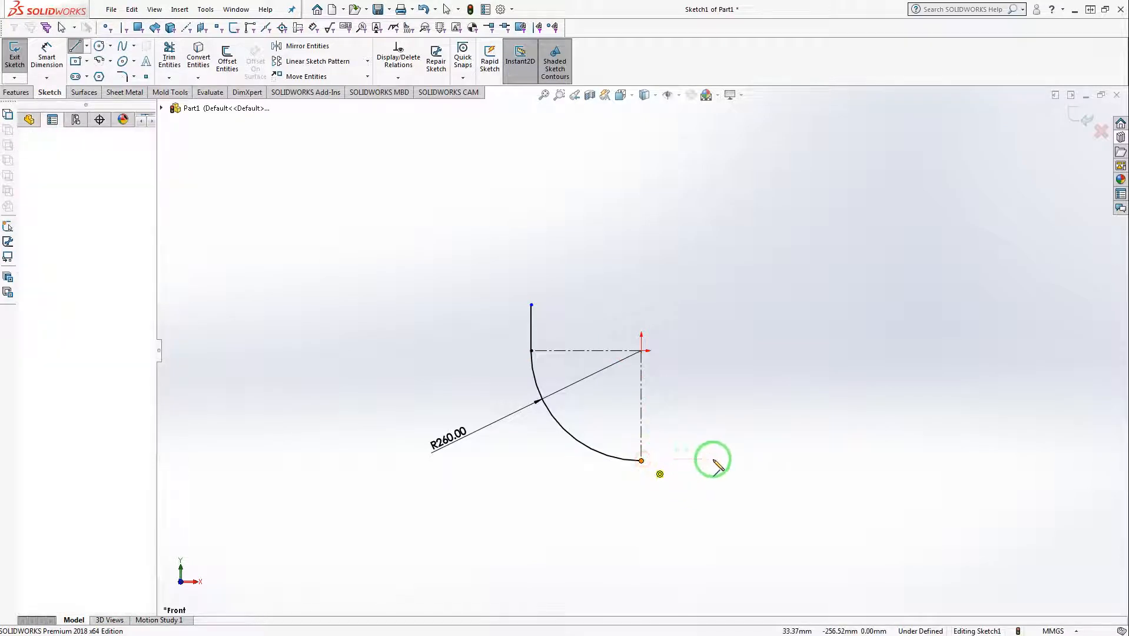
pyautogui.click(699, 461)
pyautogui.press('Escape')
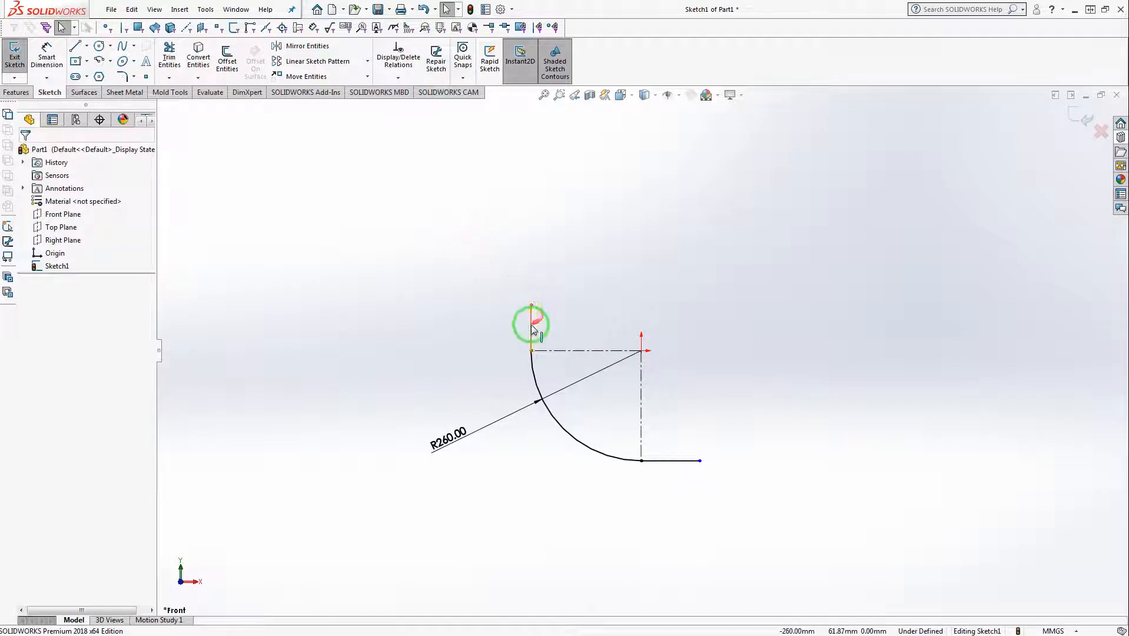
# Add an Equal relation between the vertical and horizontal straight lines at the arc's ends
pyautogui.click(669, 460)
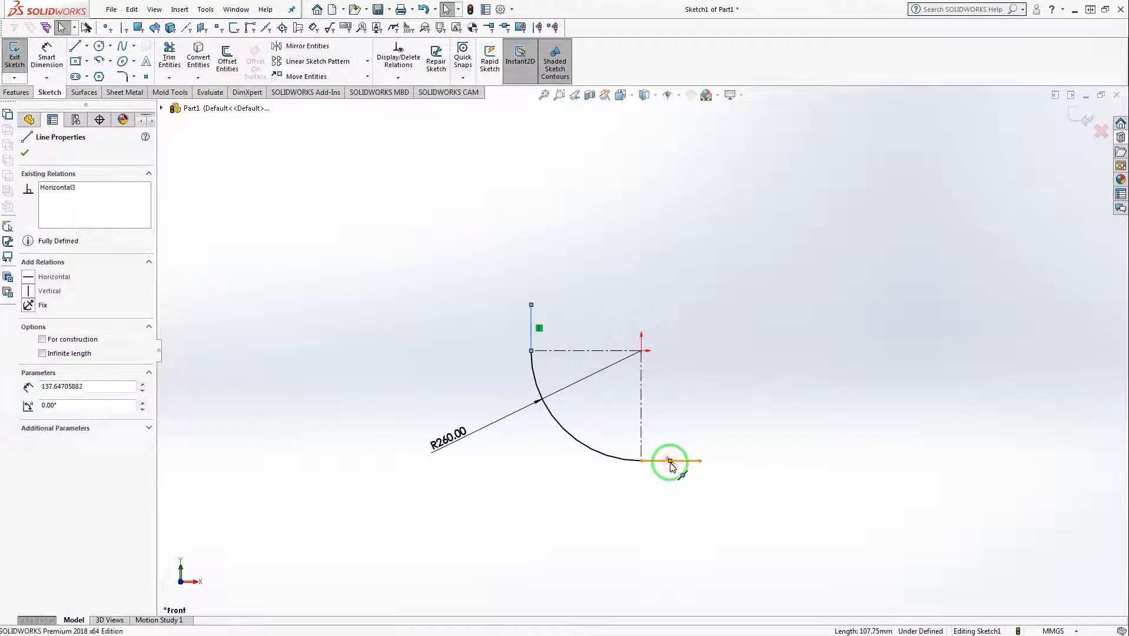
pyautogui.keyDown('ctrl'); pyautogui.click(662, 460); pyautogui.keyUp('ctrl')
pyautogui.click(663, 462)
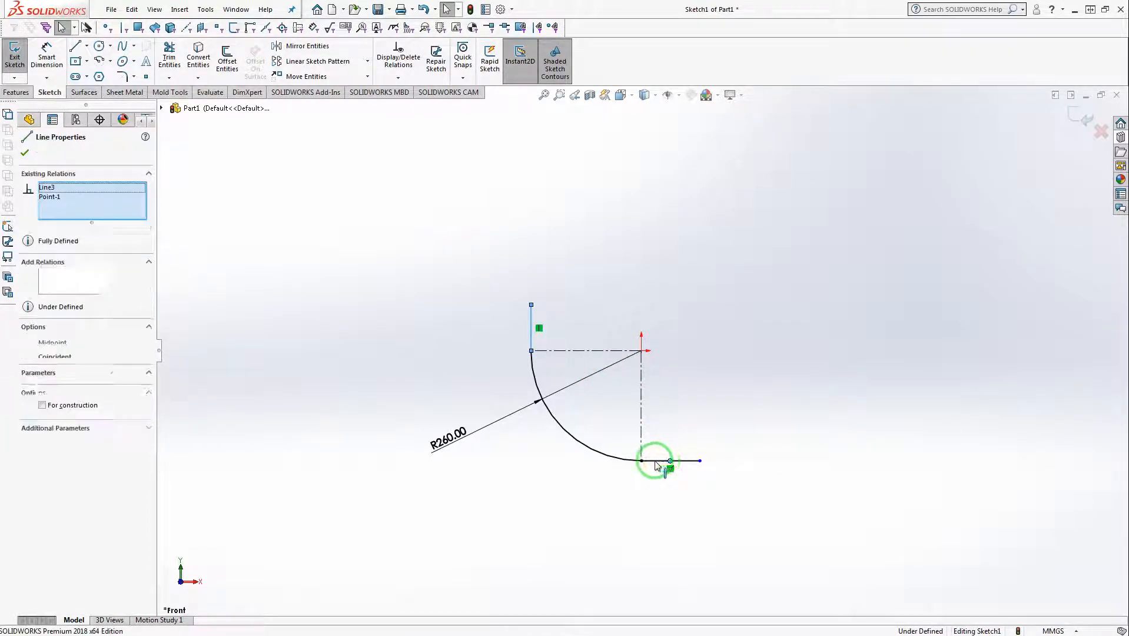
pyautogui.keyDown('ctrl'); pyautogui.click(532, 320); pyautogui.keyUp('ctrl')
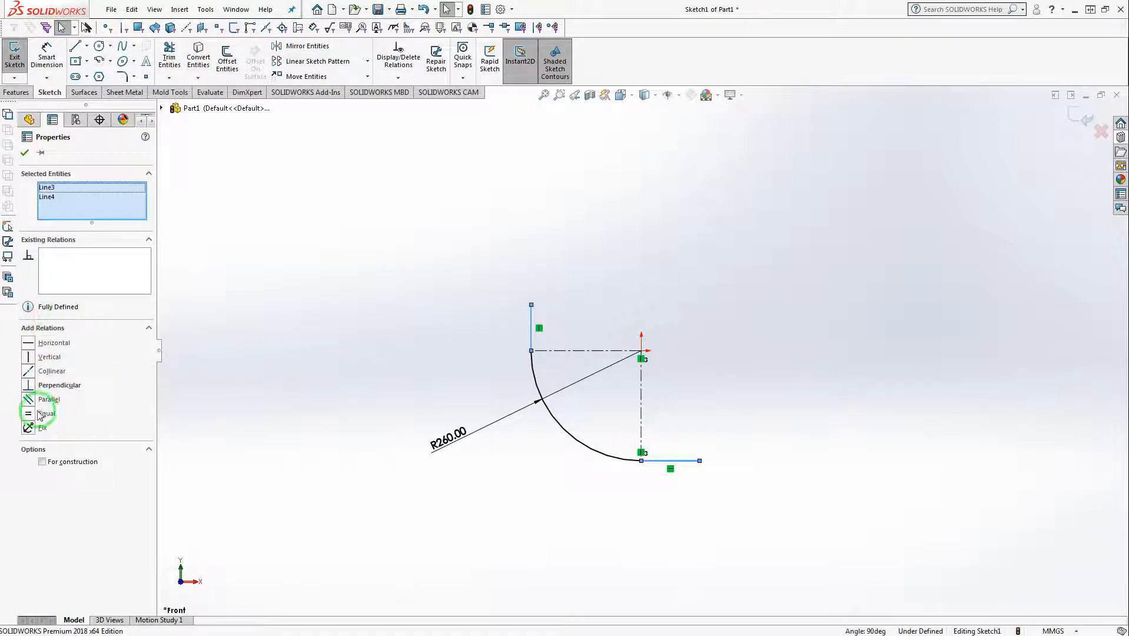
pyautogui.click(40, 414)
pyautogui.press('Escape')
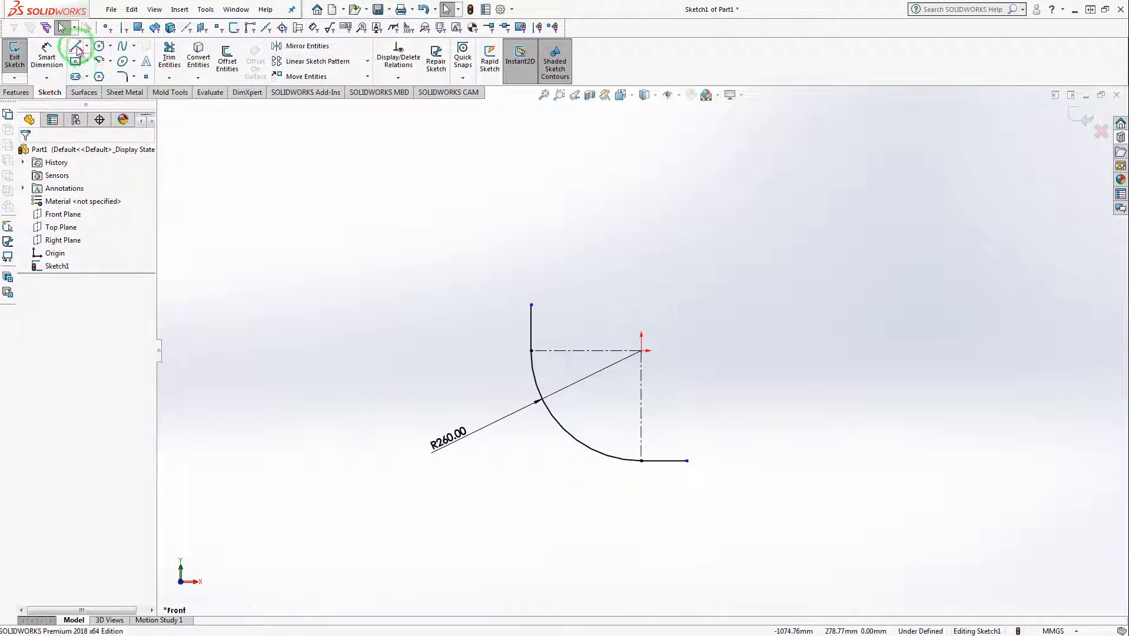
# Dimension the vertical straight line above the arc as 150 mm and finish the path sketch
pyautogui.click(46, 56)
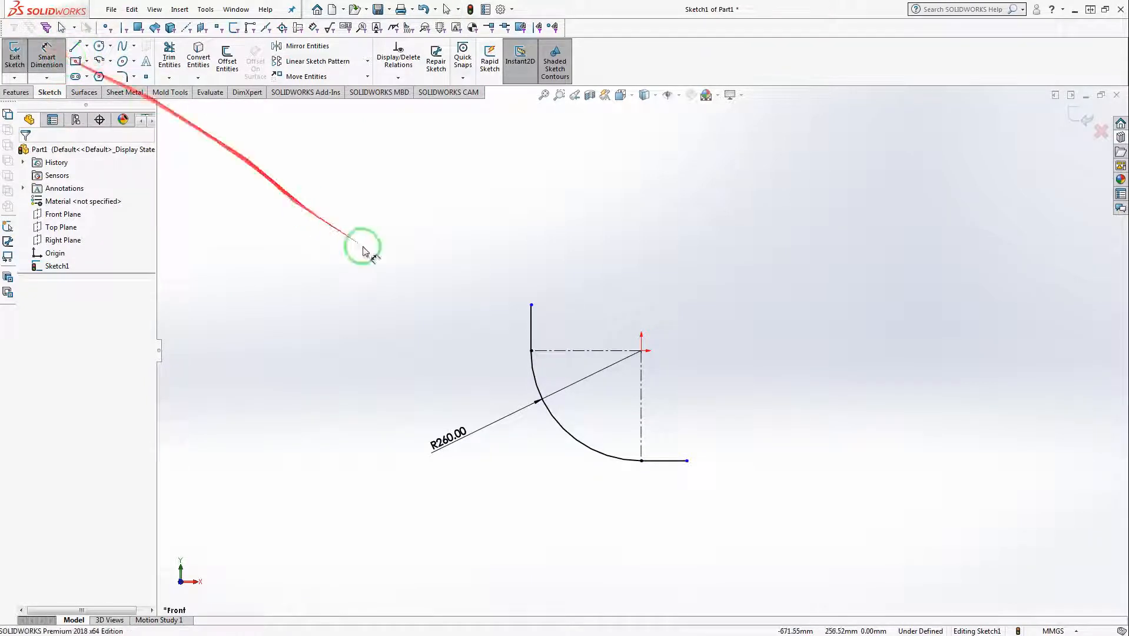
pyautogui.click(532, 325)
pyautogui.click(454, 324)
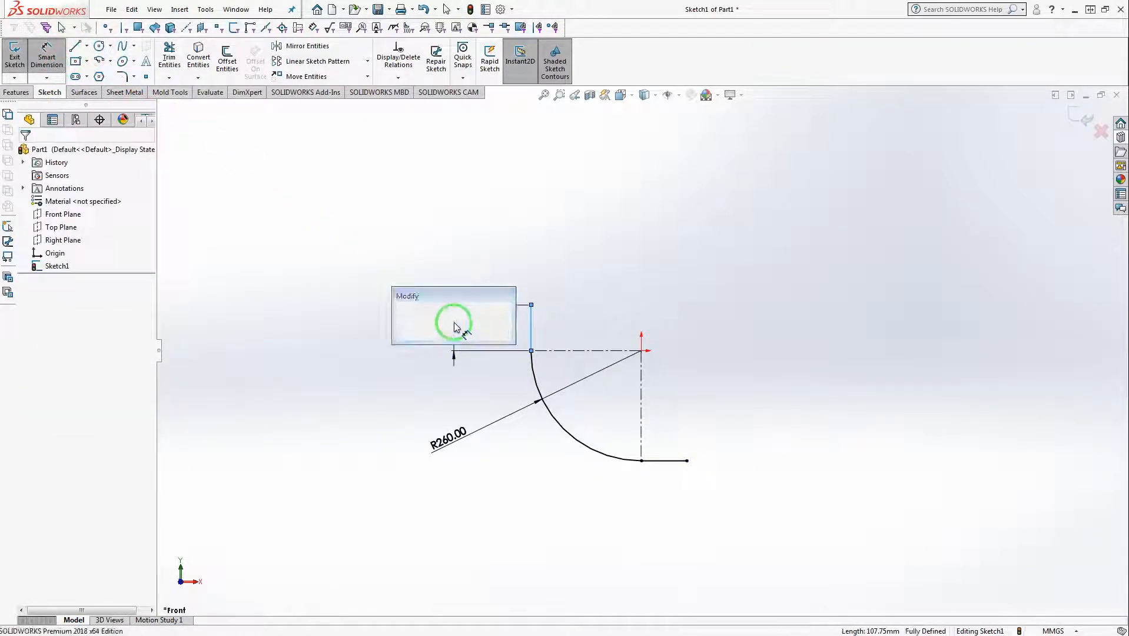
pyautogui.write('150')
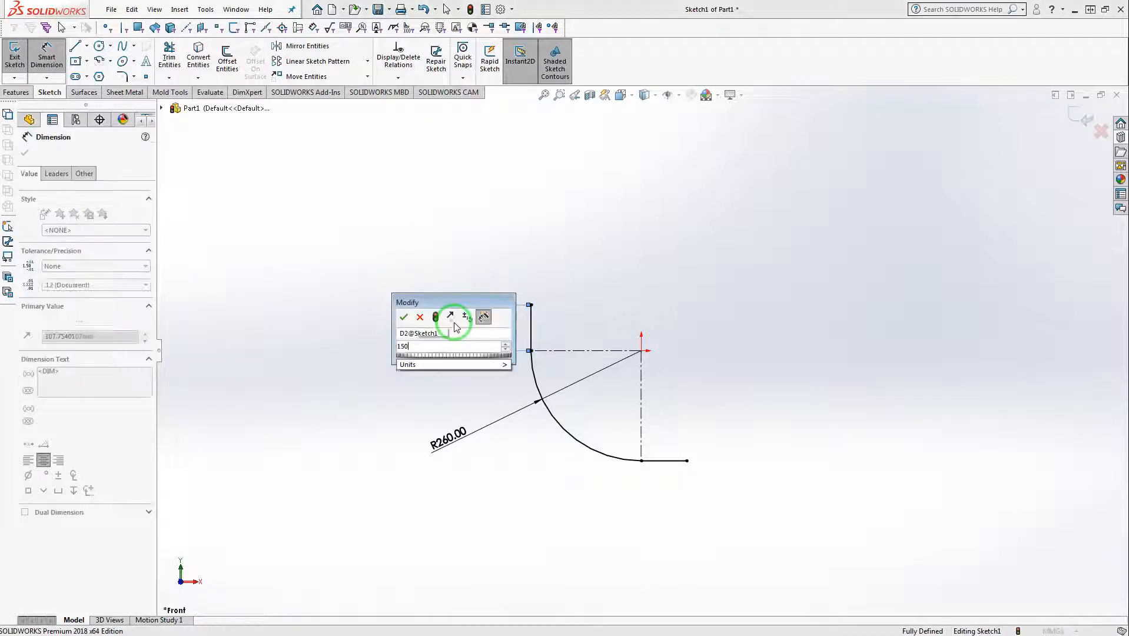
pyautogui.press('Return')
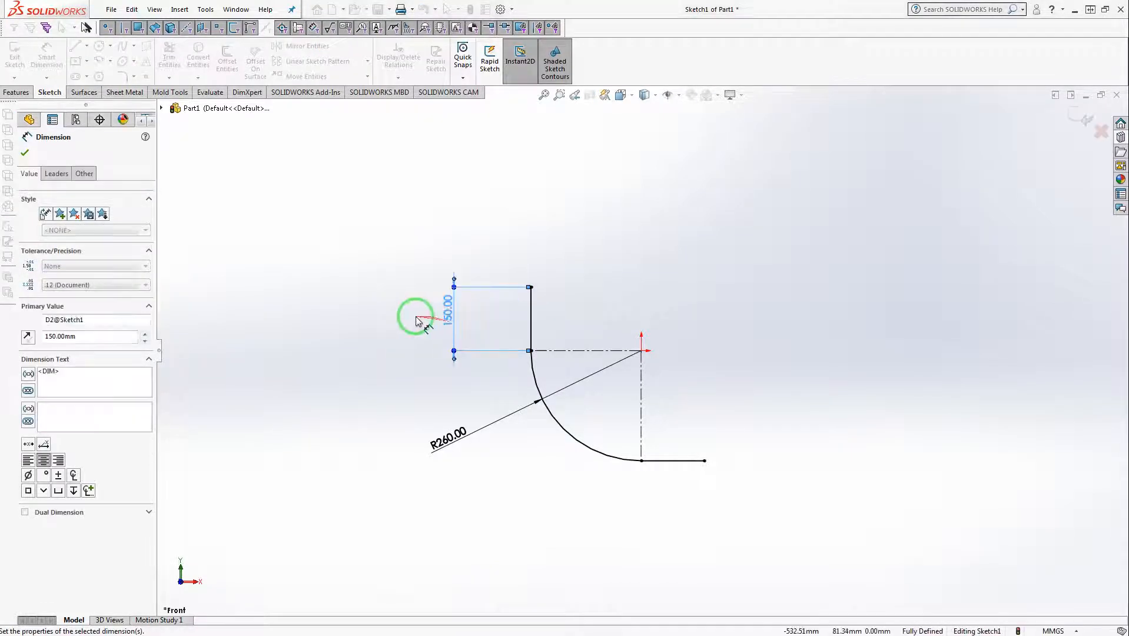
pyautogui.click(421, 311)
pyautogui.click(440, 202)
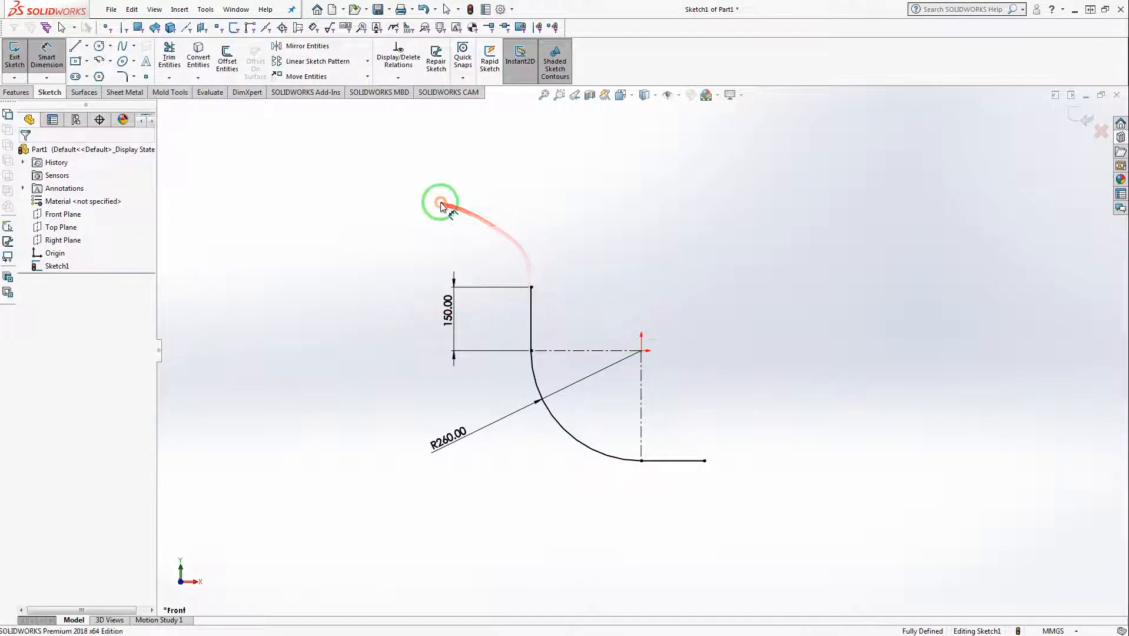
pyautogui.click(1075, 119)
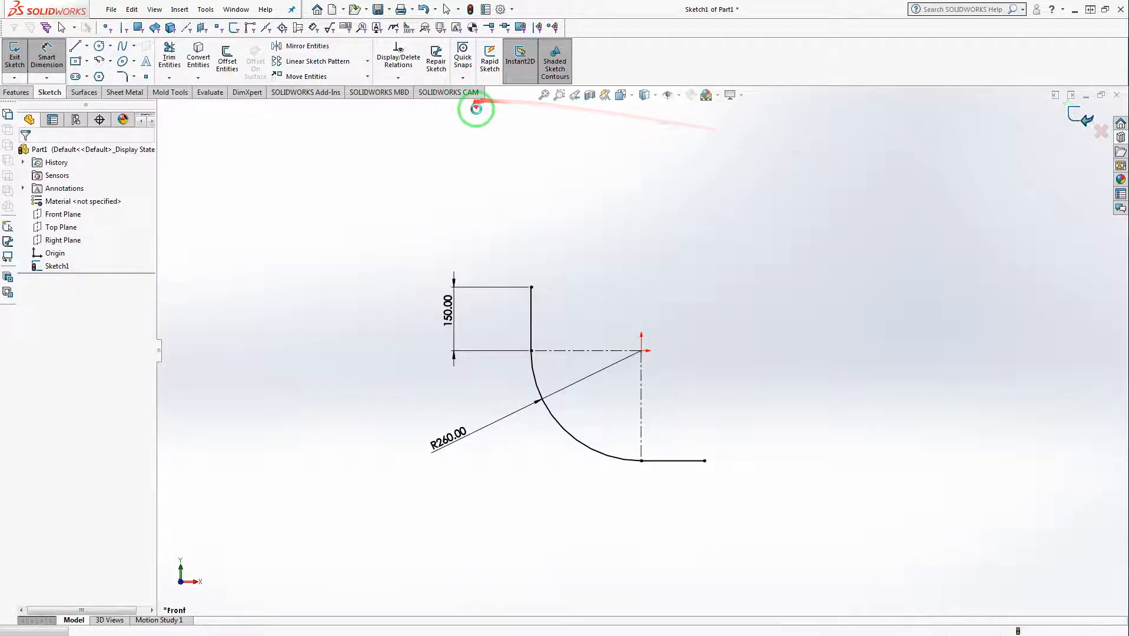
# Create a reference plane perpendicular to the path's vertical line and coincident with its upper endpoint
pyautogui.click(16, 93)
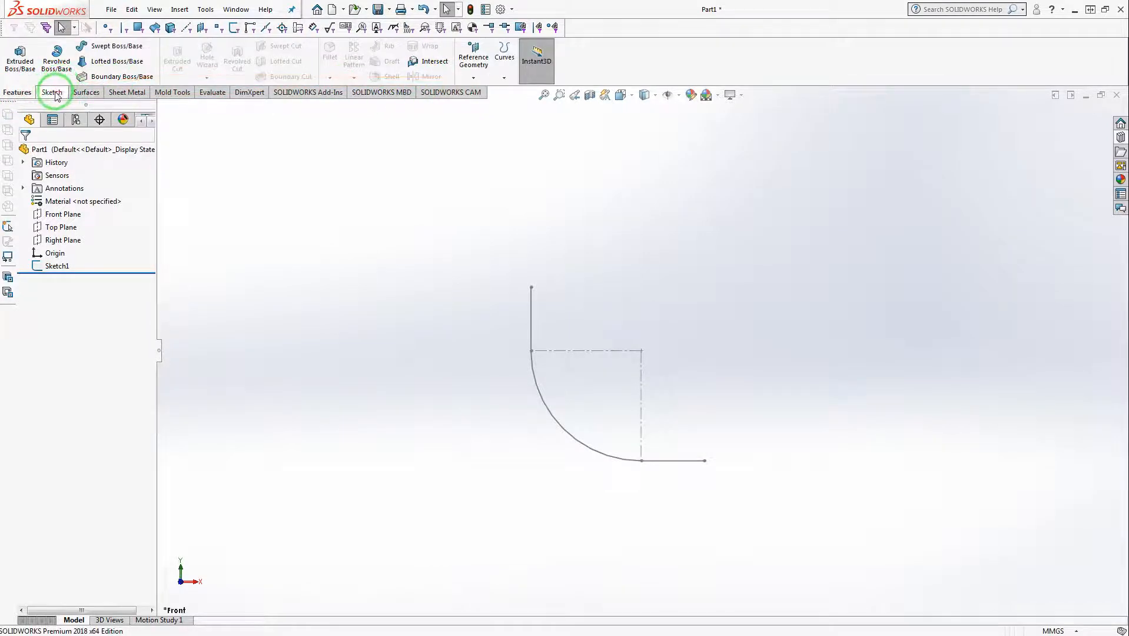
pyautogui.click(473, 60)
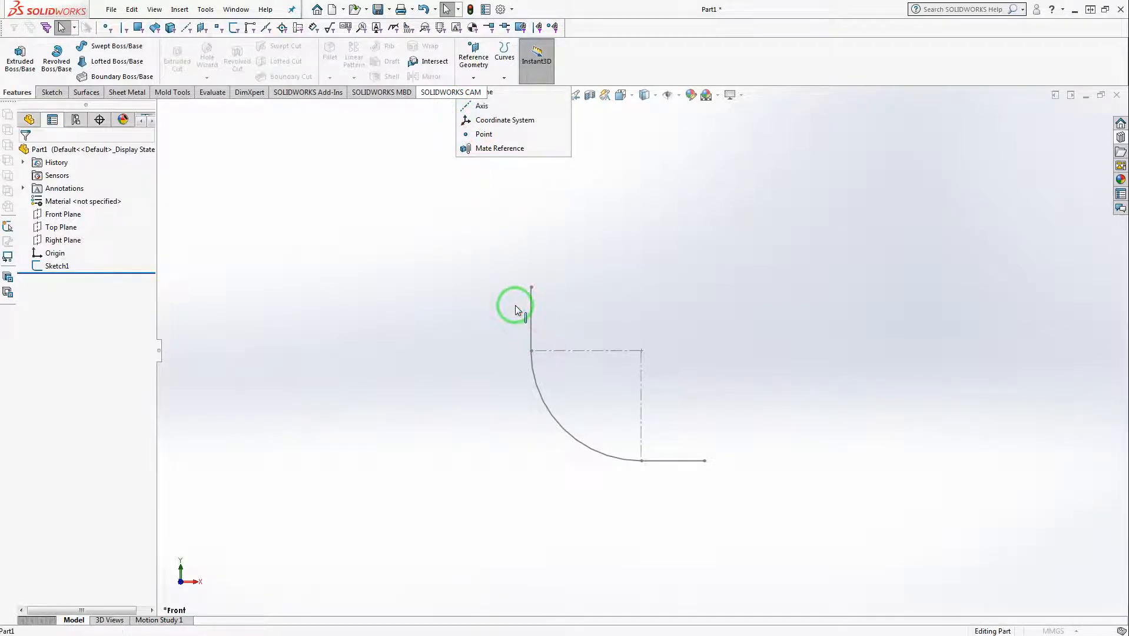
pyautogui.click(532, 308)
pyautogui.moveTo(543, 286)
pyautogui.mouseDown(button='middle')
pyautogui.moveTo(516, 310)
pyautogui.moveTo(541, 325)
pyautogui.mouseUp(button='middle')
pyautogui.click(538, 284)
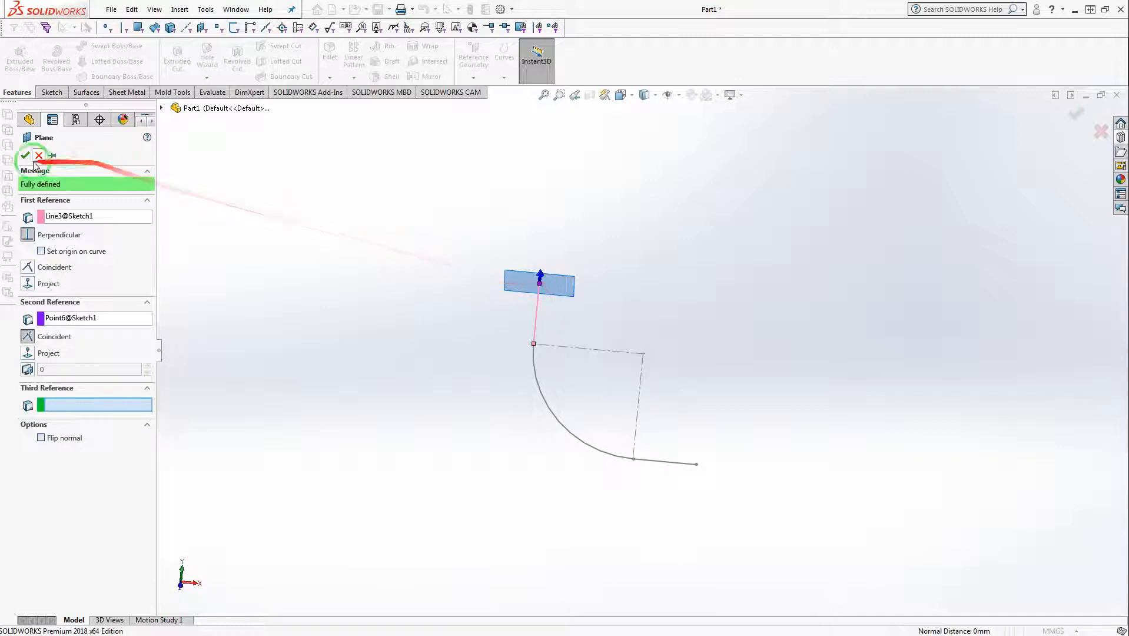
pyautogui.click(400, 299)
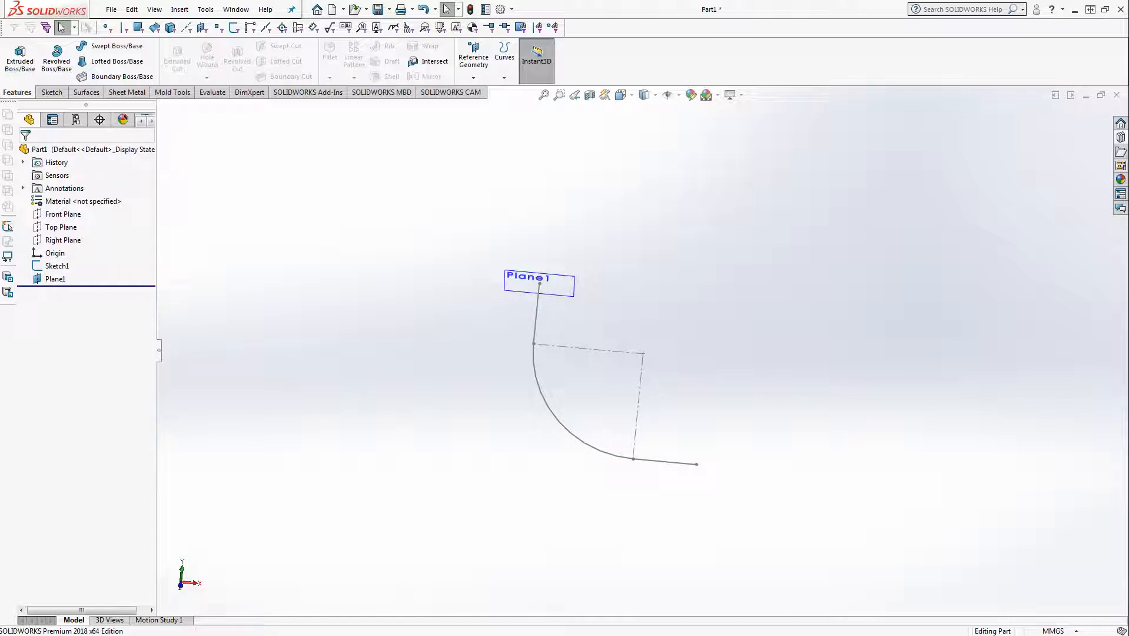
# Consult the reference drawing's pipe diameters and sketch a circle of about 214 mm radius on the new plane, centred on the path's upper endpoint
pyautogui.moveTo(0, 107)
pyautogui.mouseDown()
pyautogui.moveTo(312, 165)
pyautogui.moveTo(484, 157)
pyautogui.mouseUp()
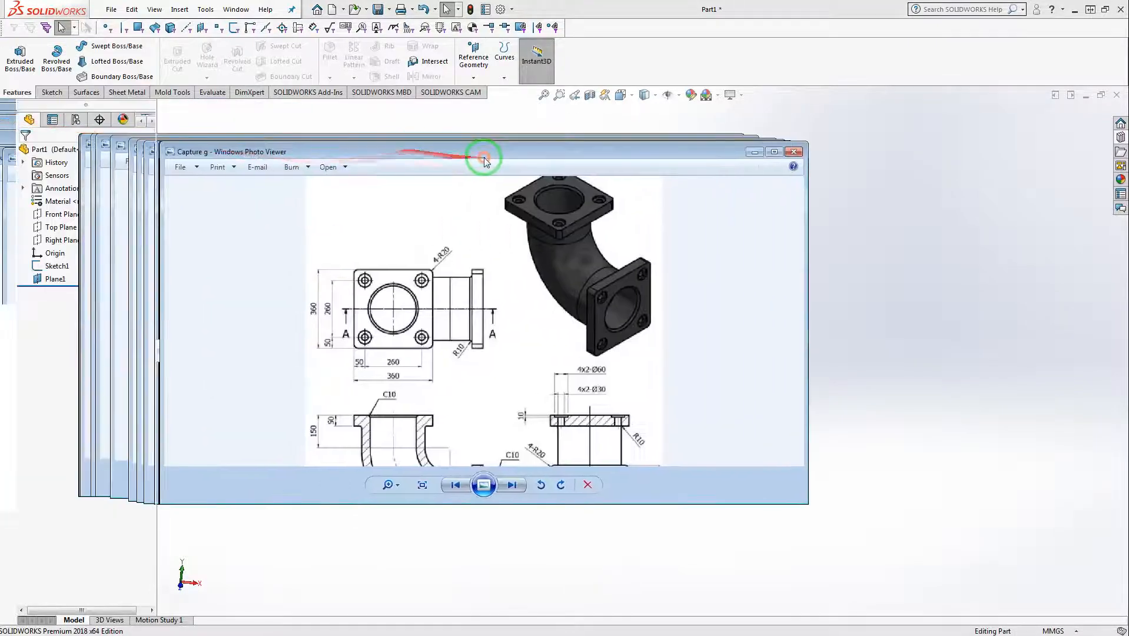
pyautogui.doubleClick(485, 157)
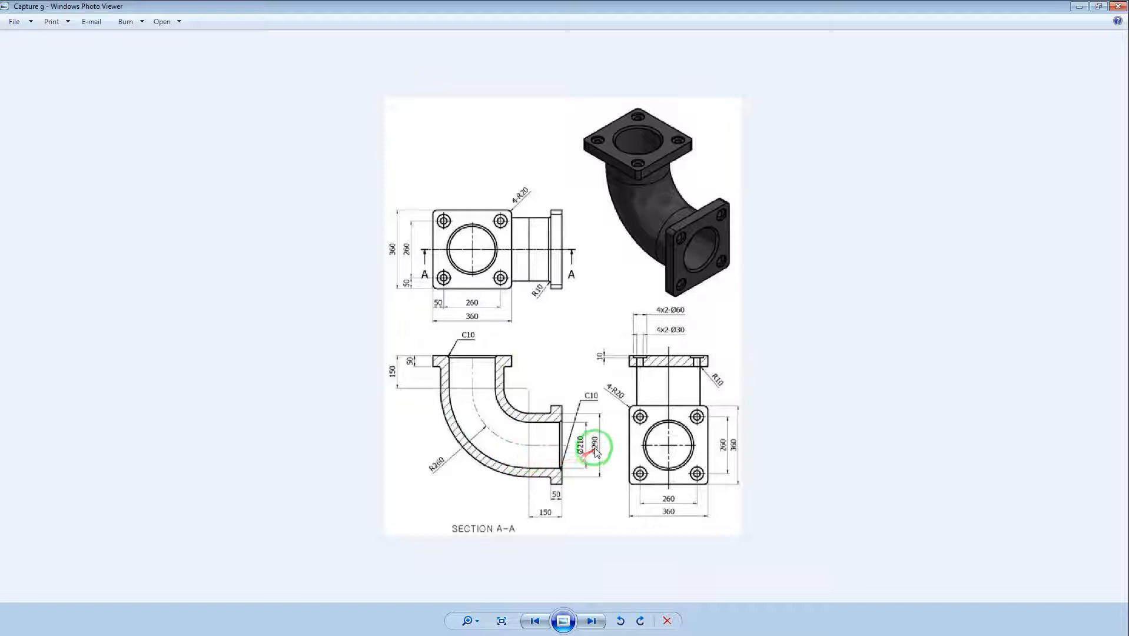
pyautogui.click(1086, 6)
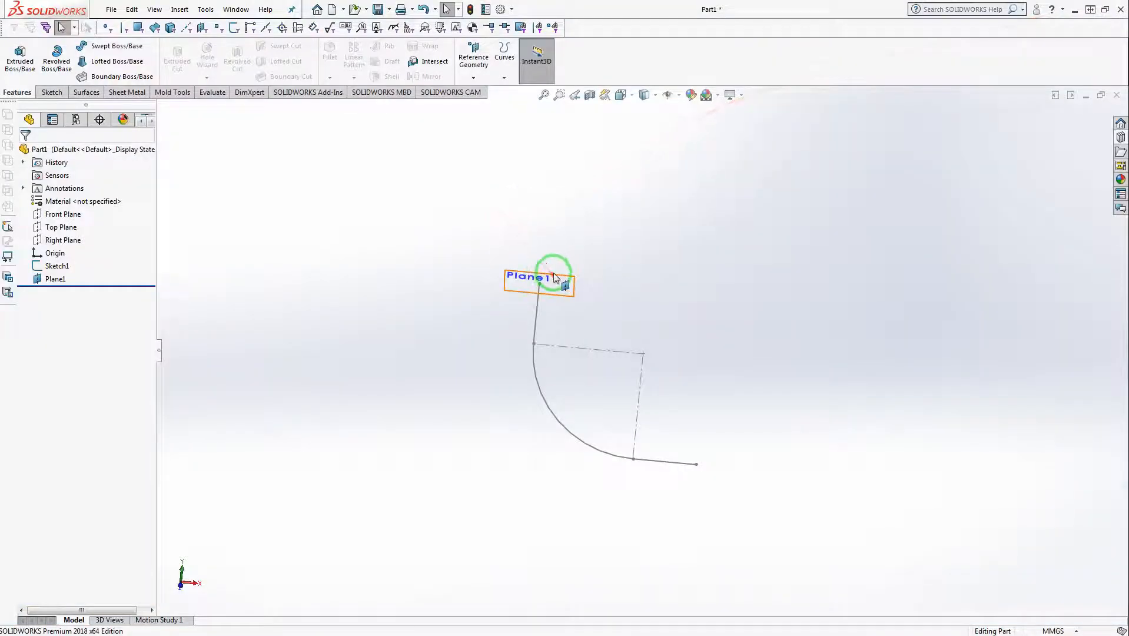
pyautogui.rightClick(553, 274)
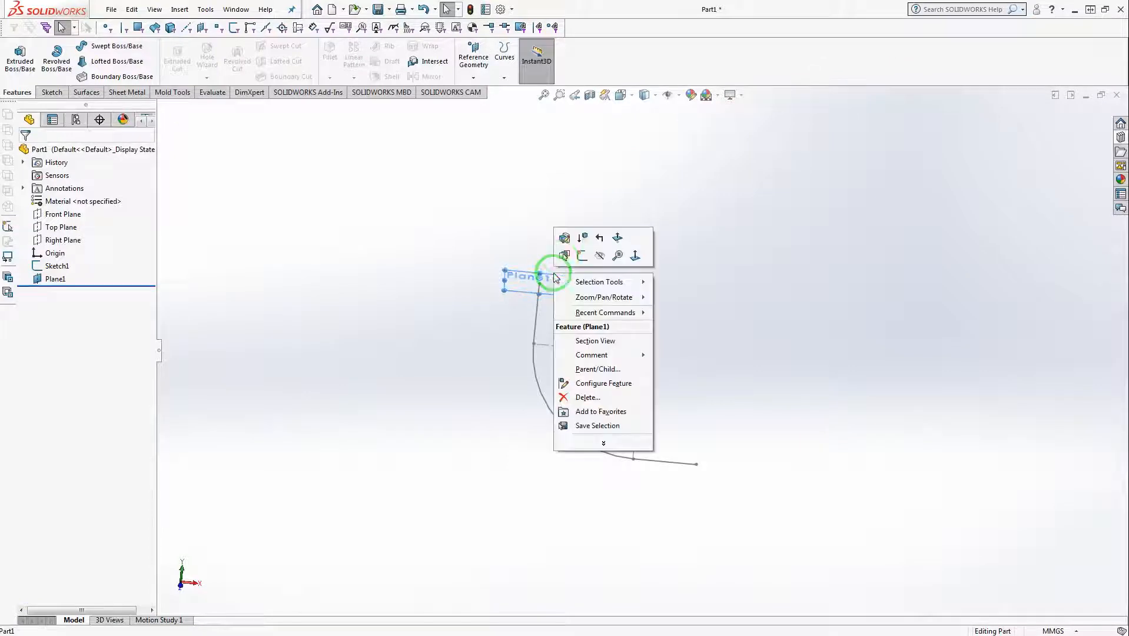
pyautogui.click(582, 255)
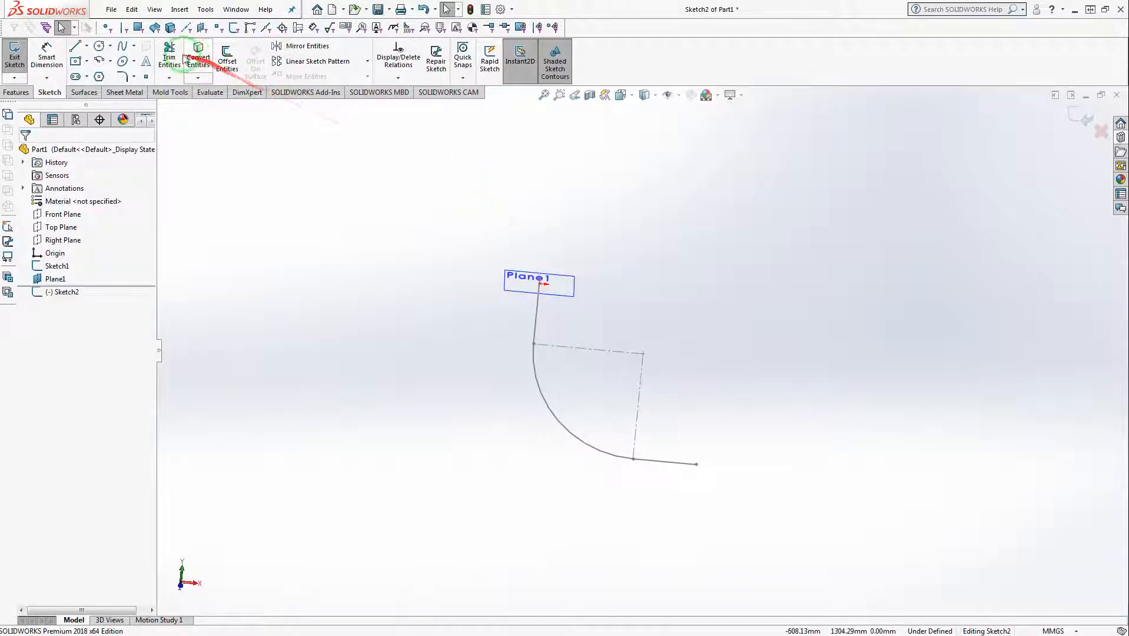
pyautogui.click(101, 48)
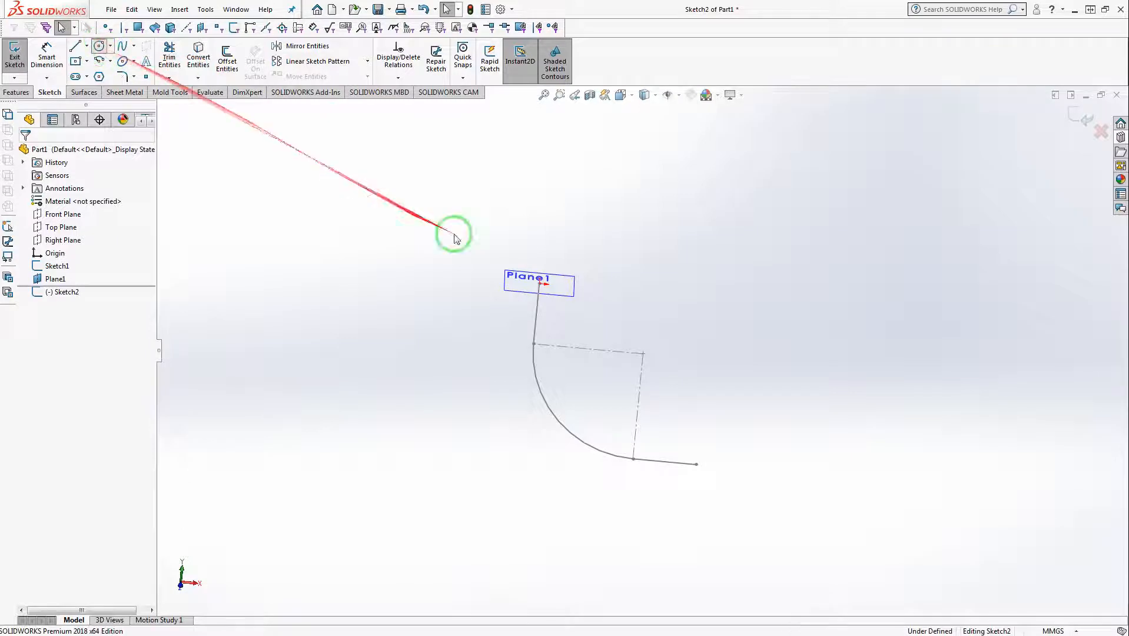
pyautogui.click(539, 284)
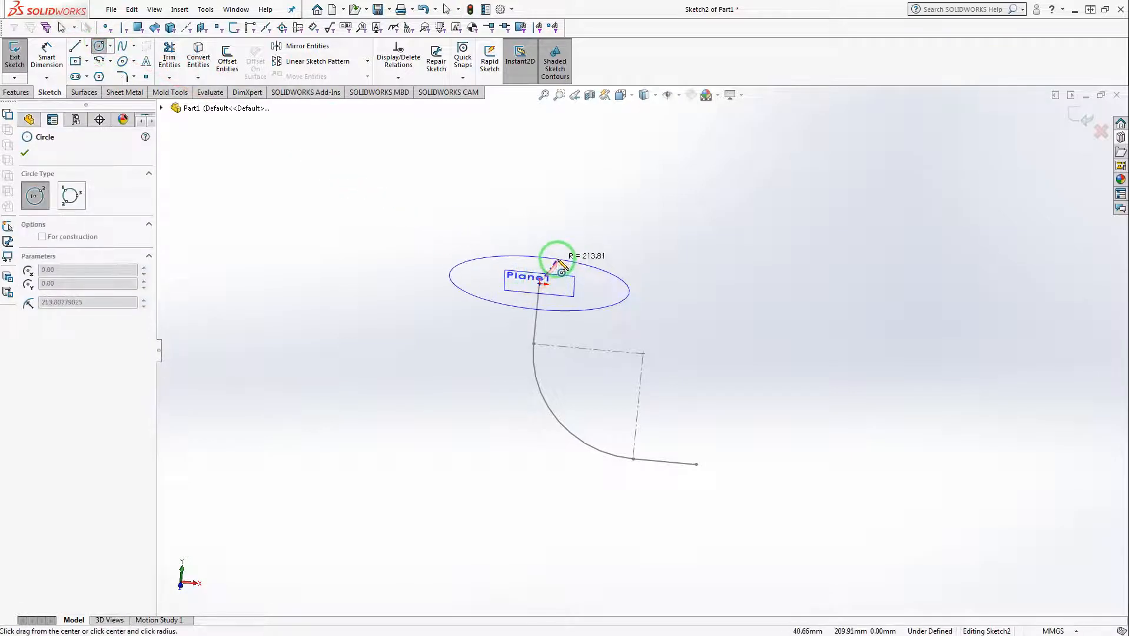
pyautogui.click(571, 258)
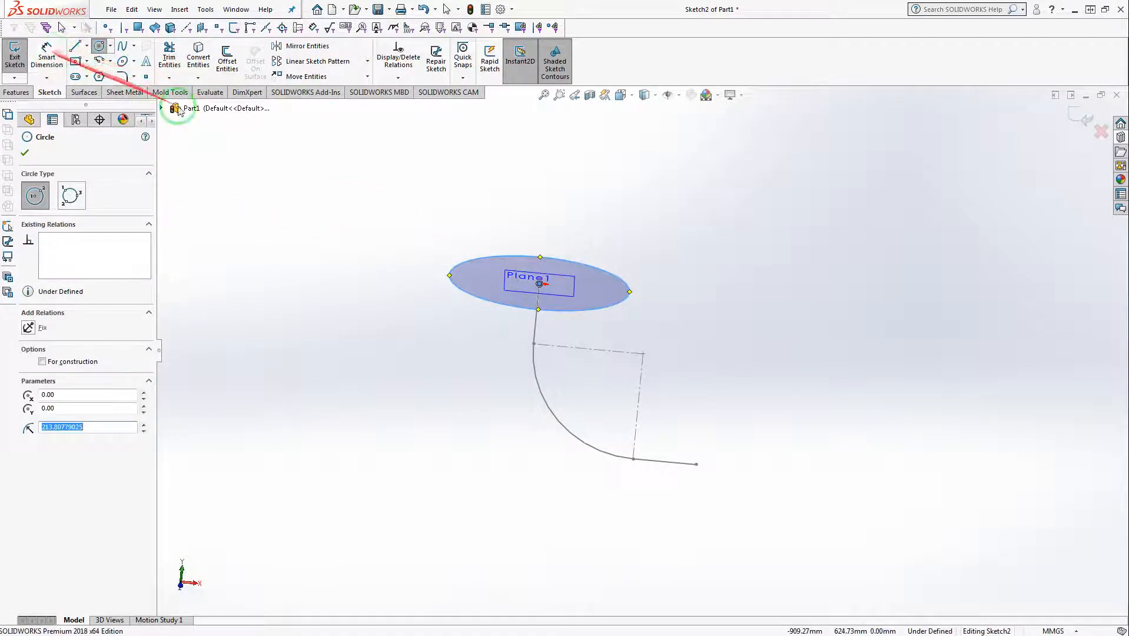
pyautogui.press('Escape')
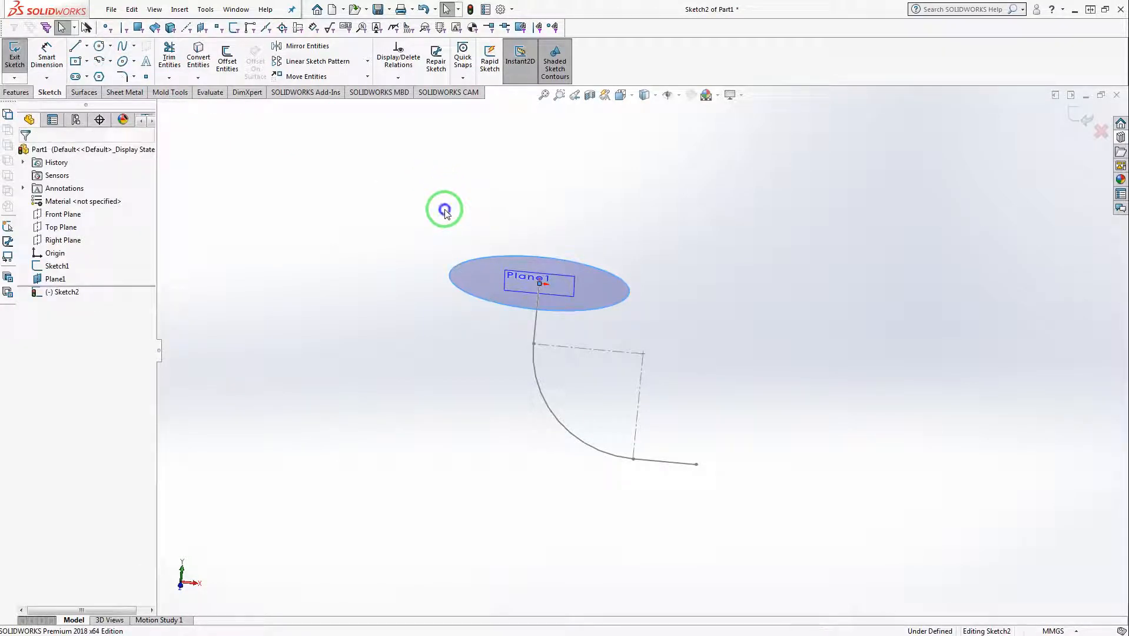
# Dimension the profile circle's diameter as 290 mm
pyautogui.moveTo(445, 213); pyautogui.dragTo(458, 163, button='right')
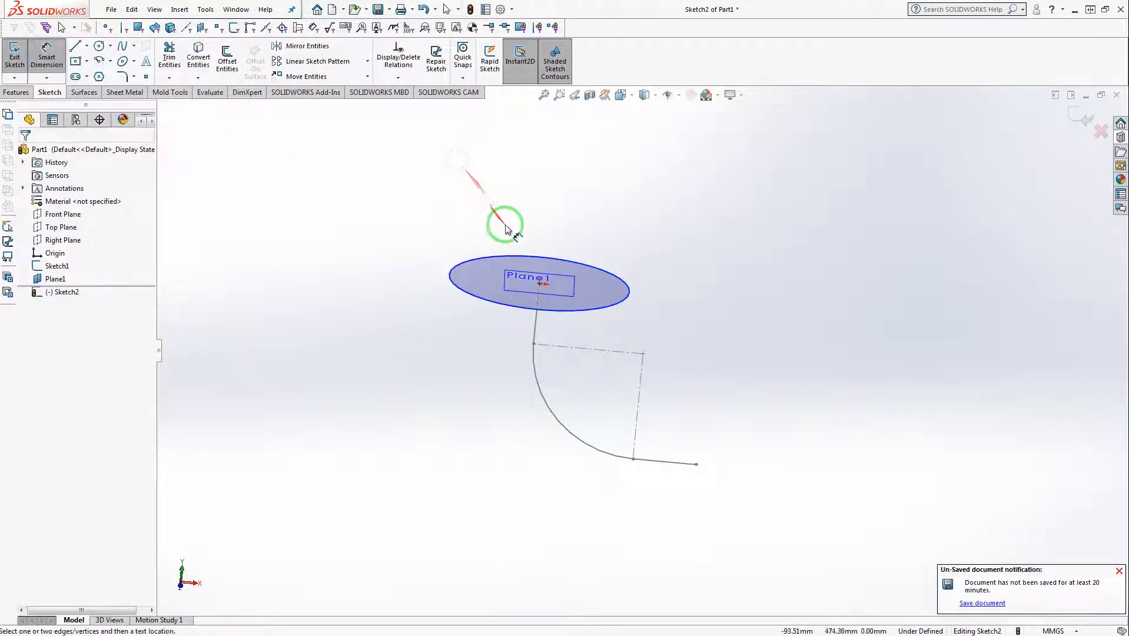
pyautogui.click(566, 250)
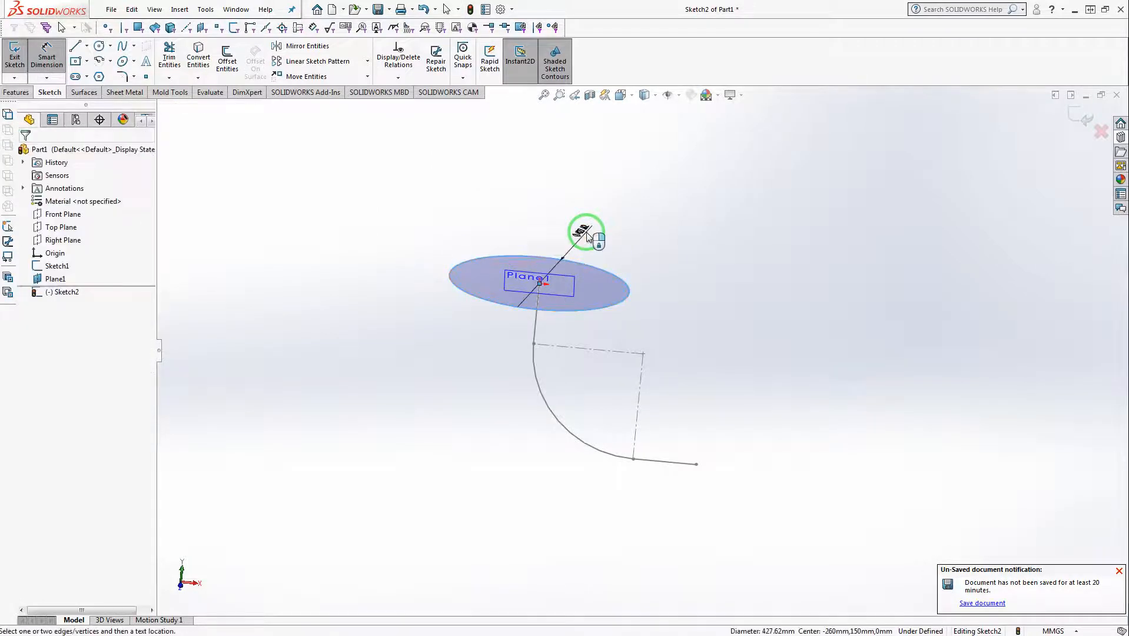
pyautogui.click(587, 235)
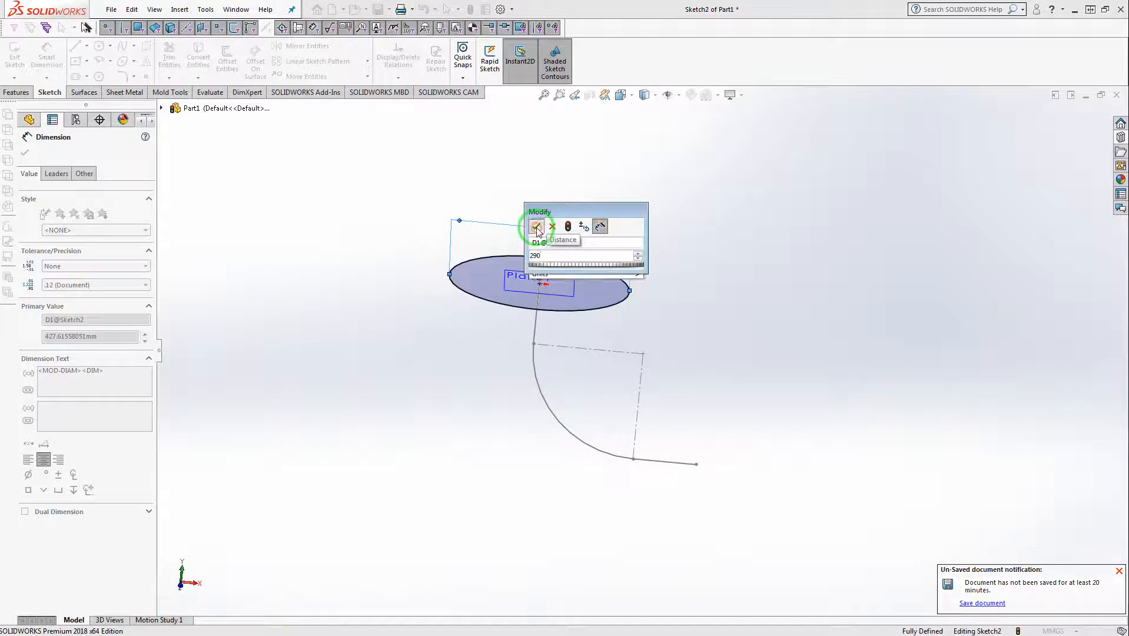
pyautogui.write('290')
pyautogui.press('Return')
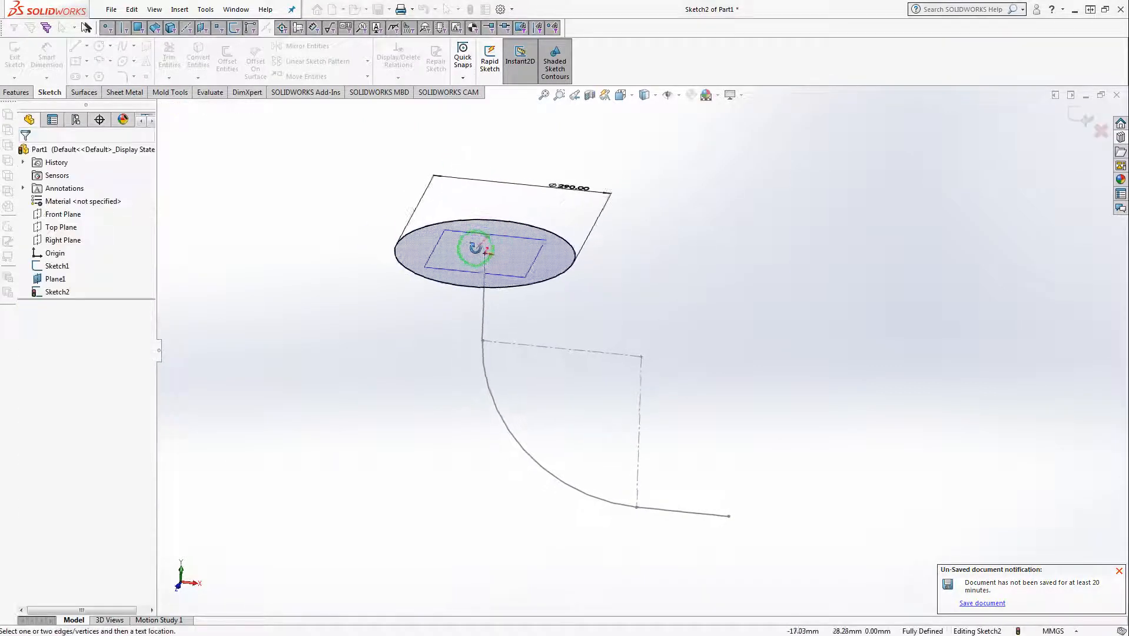
# Sweep the 290 mm circle along the elbow's centreline path as a solid Swept Boss/Base
pyautogui.click(16, 92)
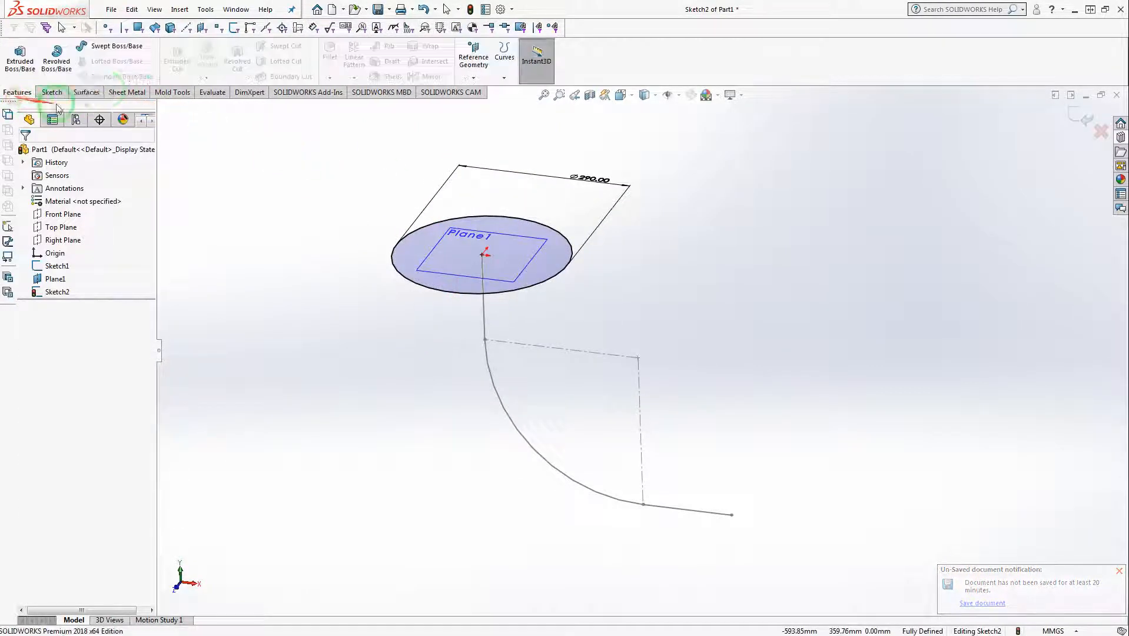
pyautogui.click(109, 52)
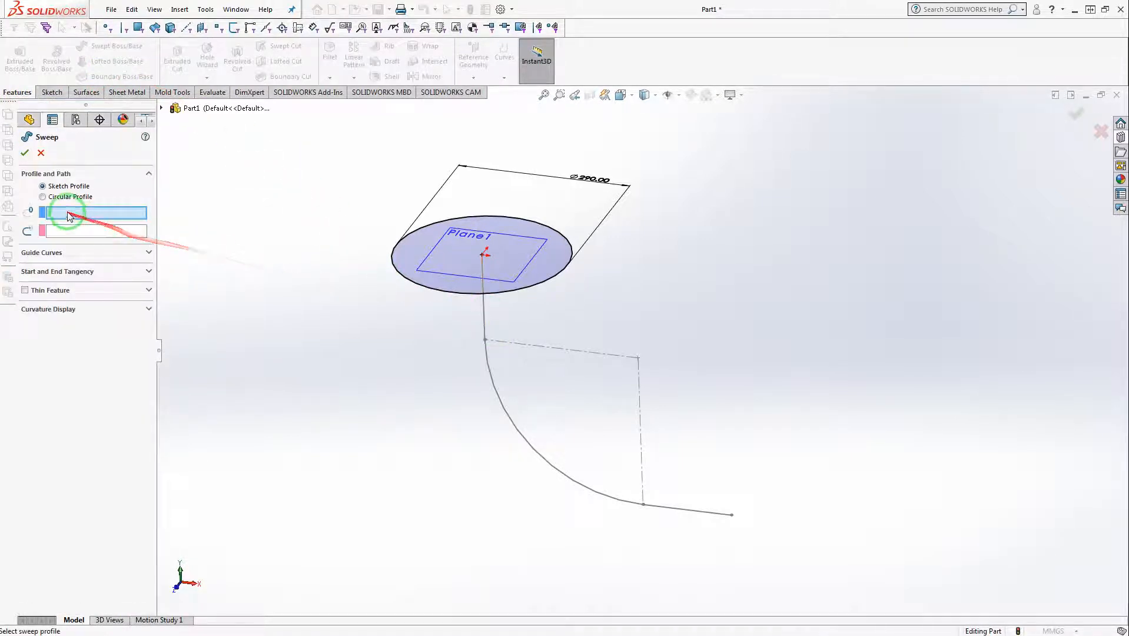
pyautogui.click(506, 222)
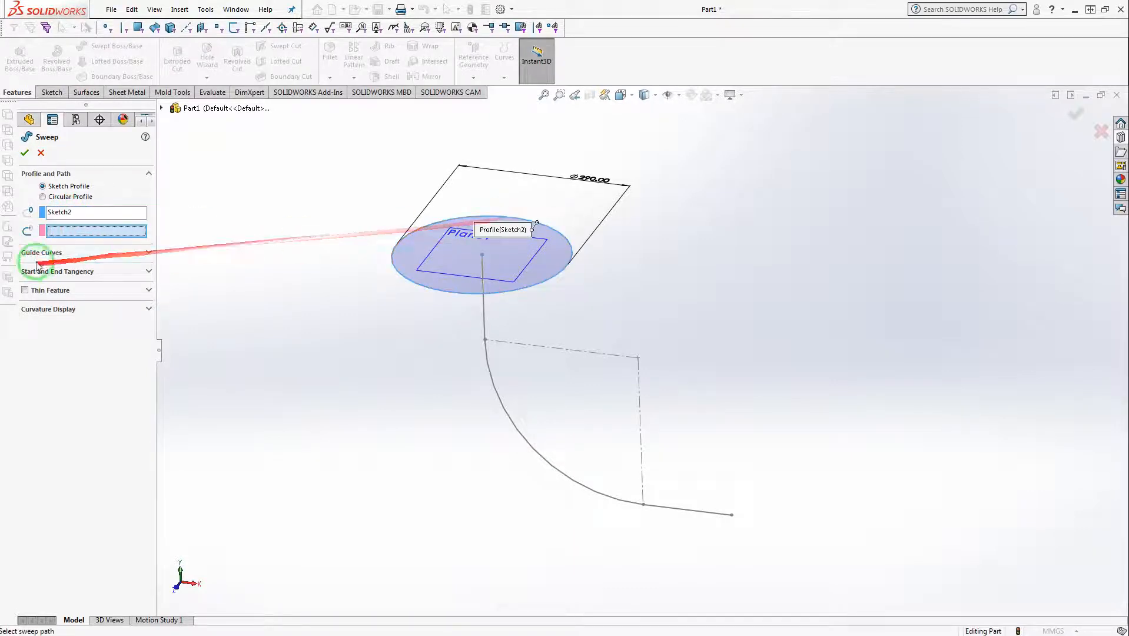
pyautogui.click(79, 232)
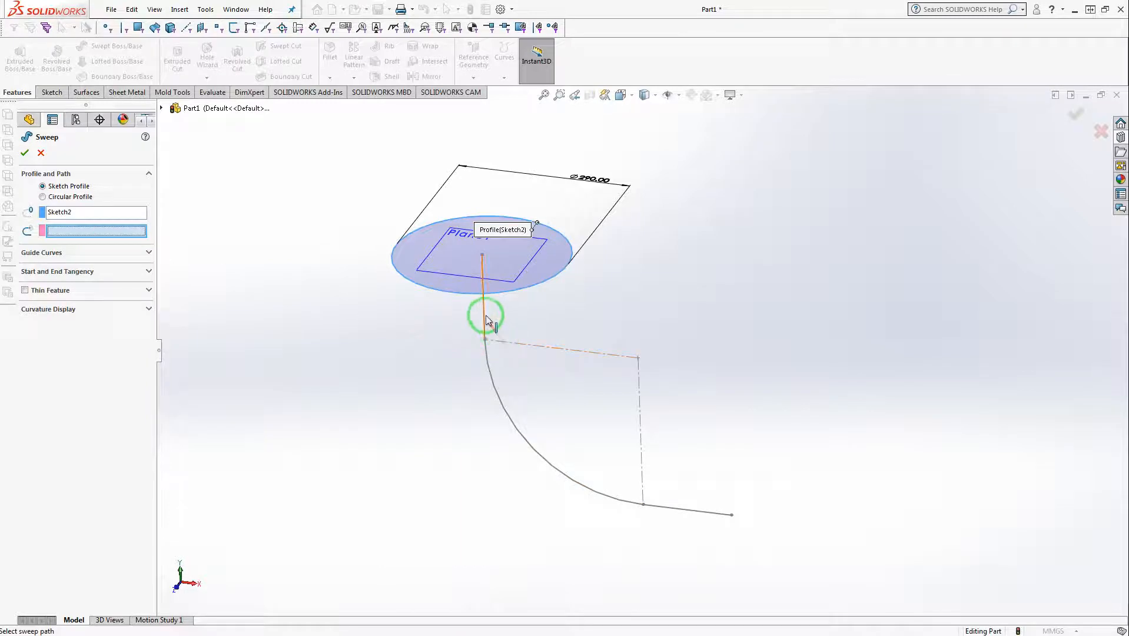
pyautogui.click(500, 362)
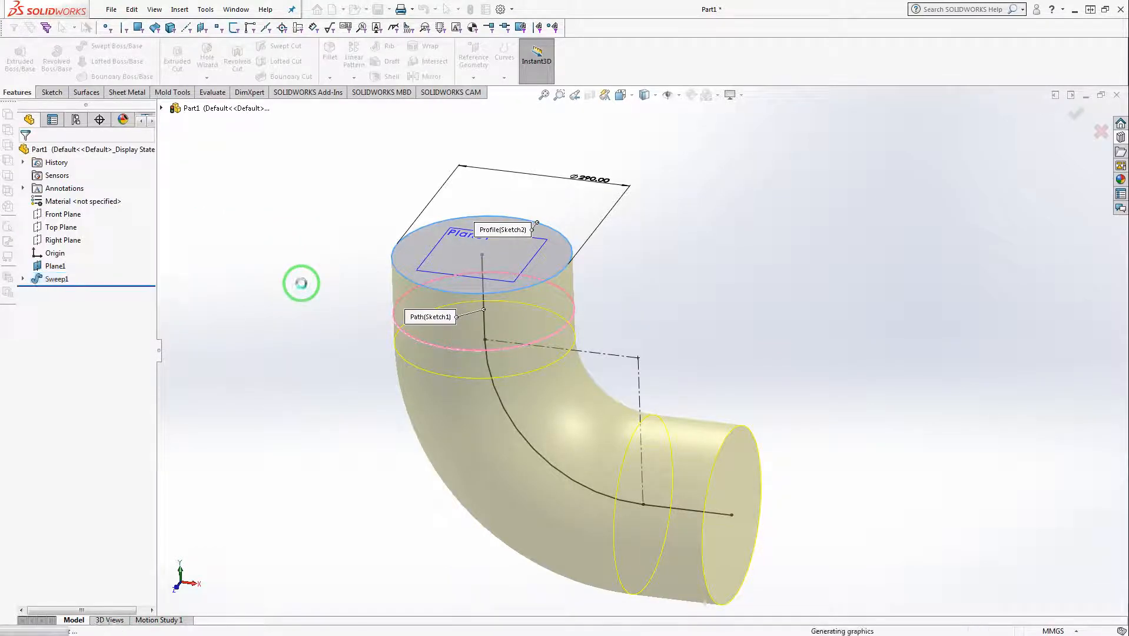
# Start a sketch on the flat end face of the elbow's vertical leg and view it normal to the sketch plane
pyautogui.moveTo(432, 237); pyautogui.dragTo(396, 307, button='middle')
pyautogui.scroll(-3, 500, 227)
pyautogui.click(501, 226)
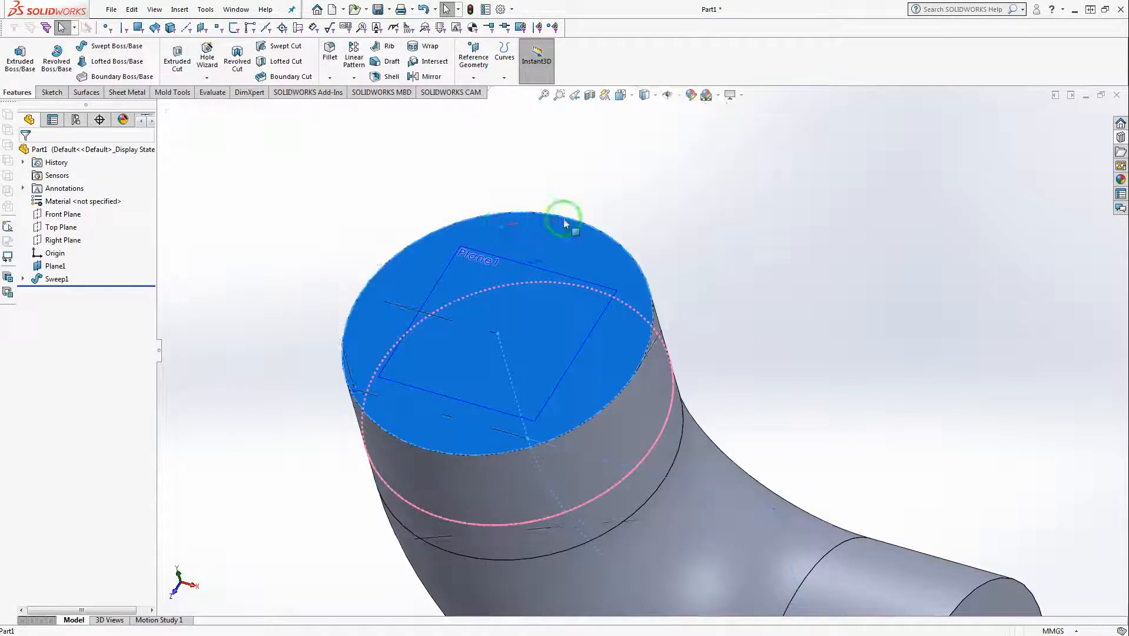
pyautogui.rightClick(542, 228)
pyautogui.click(529, 210)
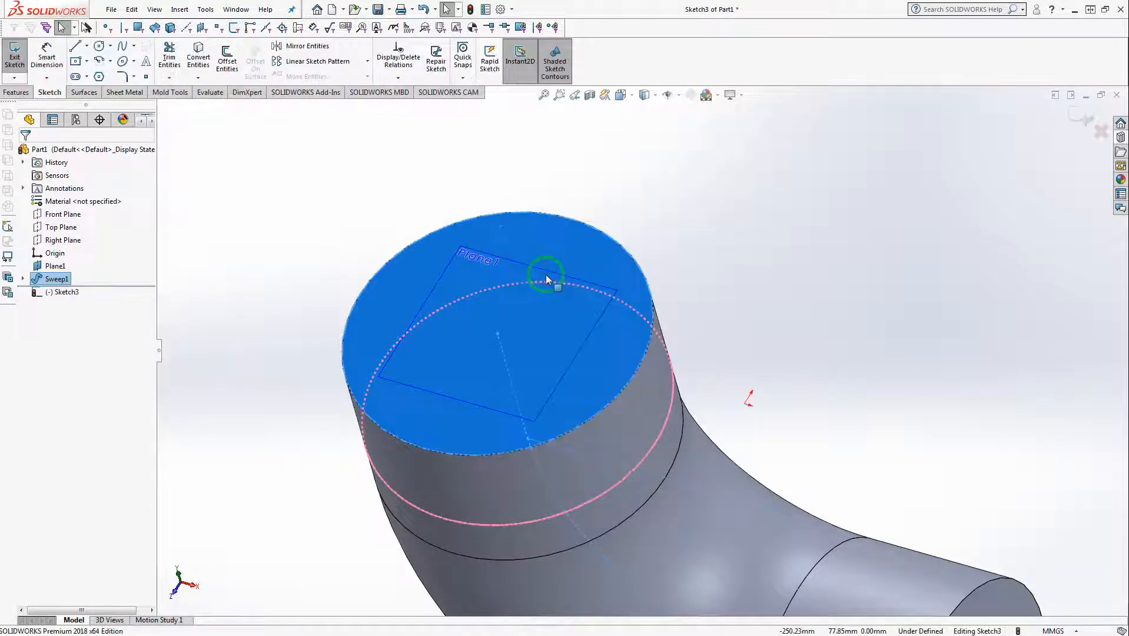
pyautogui.press('space')
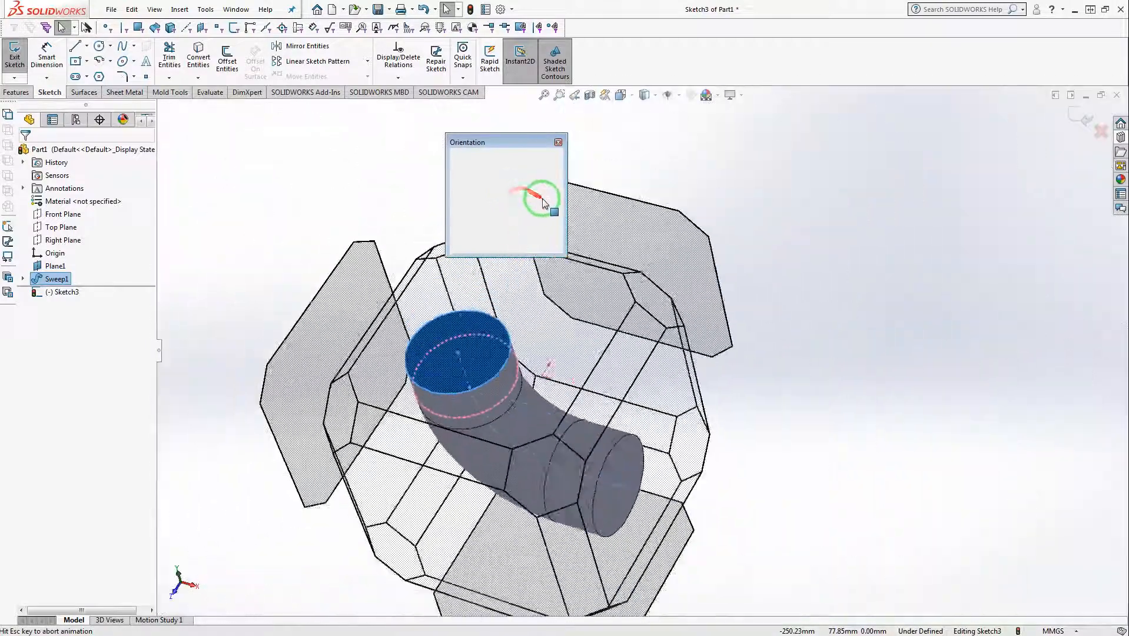
pyautogui.click(556, 212)
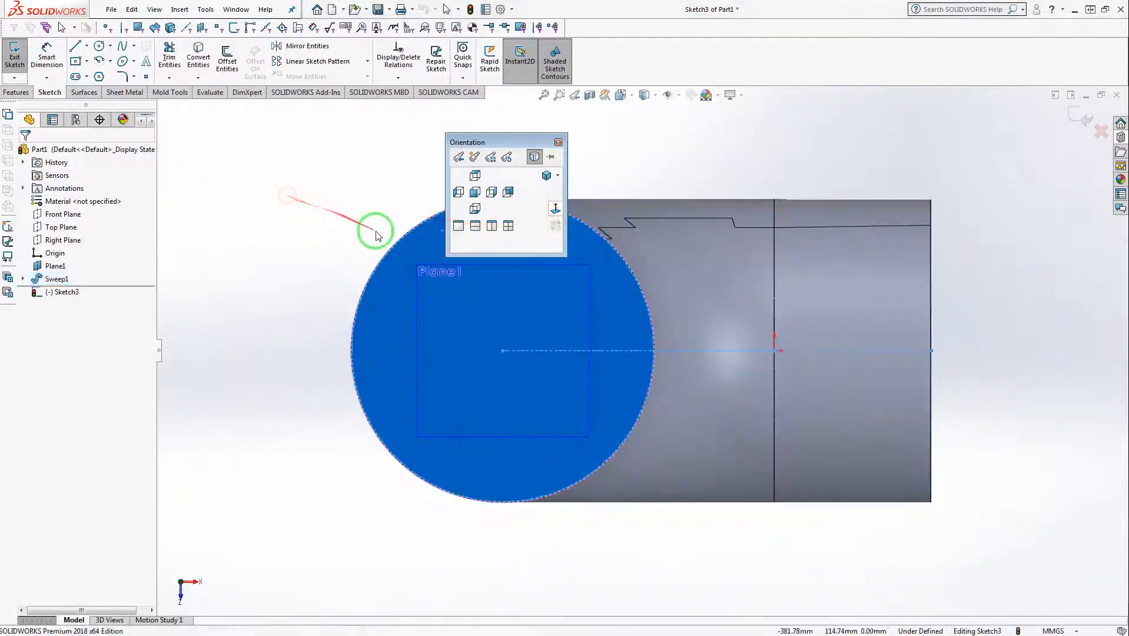
pyautogui.press('Escape')
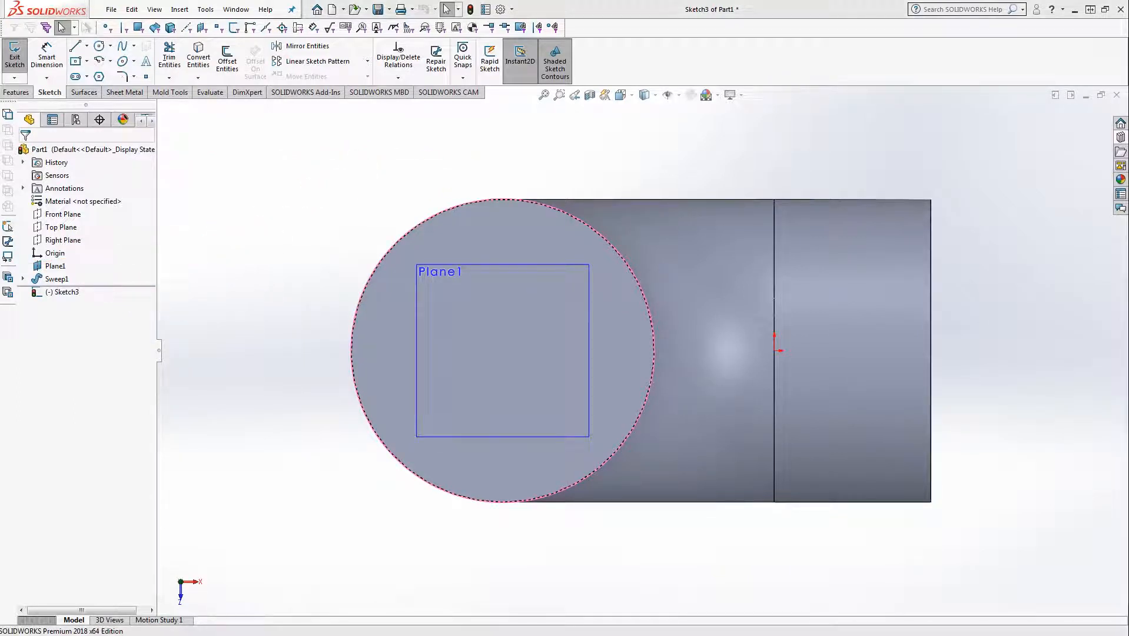
# Sketch a centre rectangle about 377 by 271 mm at the centre of the pipe's circular end face and make its adjacent sides equal
pyautogui.hotkey('alt', 'Tab')
pyautogui.click(532, 7)
pyautogui.moveTo(531, 7)
pyautogui.mouseDown()
pyautogui.moveTo(3, 24)
pyautogui.moveTo(0, 57)
pyautogui.mouseUp()
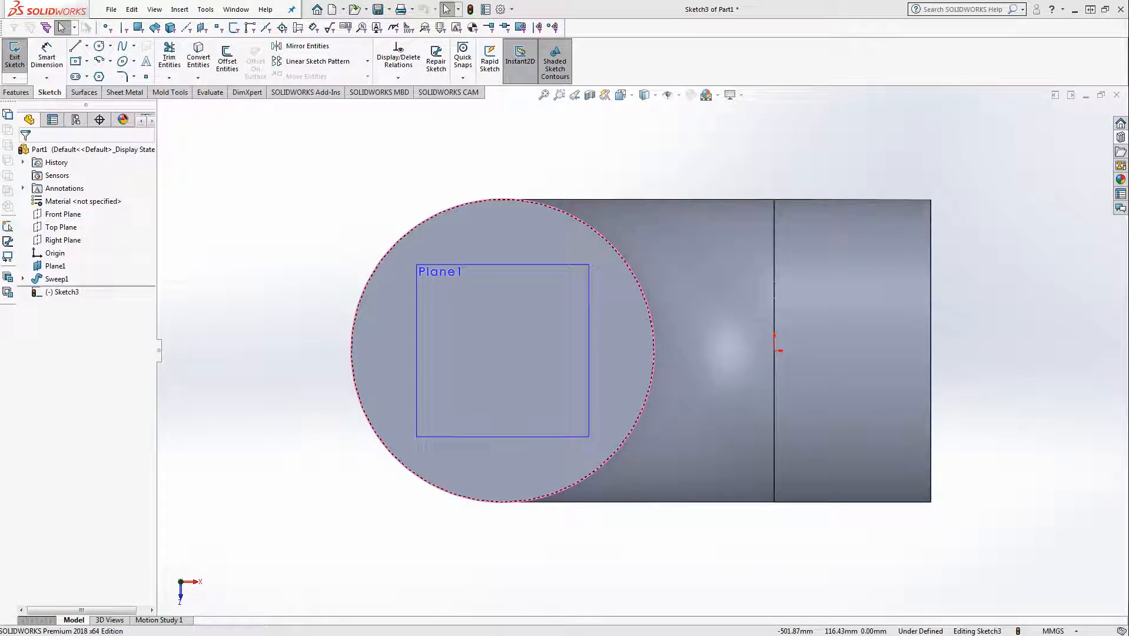
pyautogui.click(76, 62)
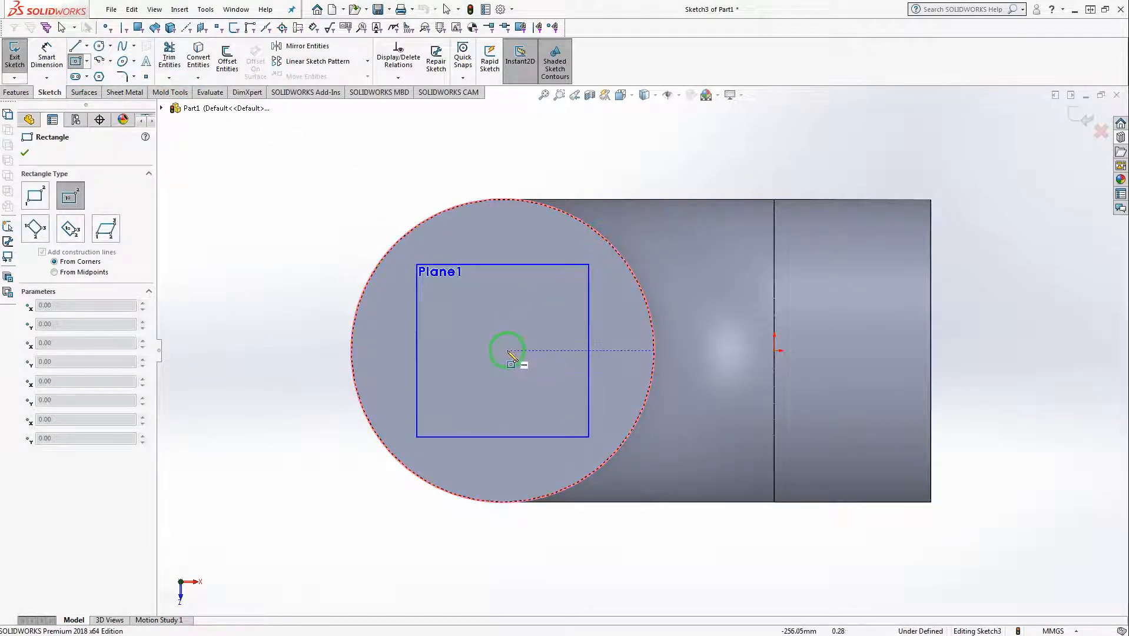
pyautogui.click(503, 350)
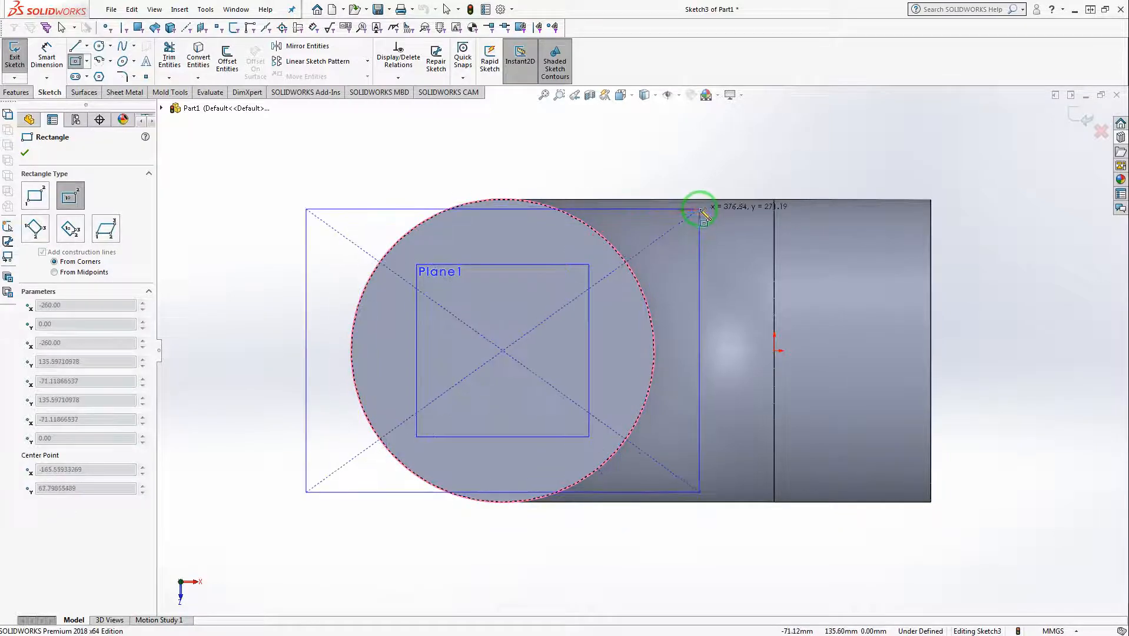
pyautogui.click(700, 208)
pyautogui.press('Escape')
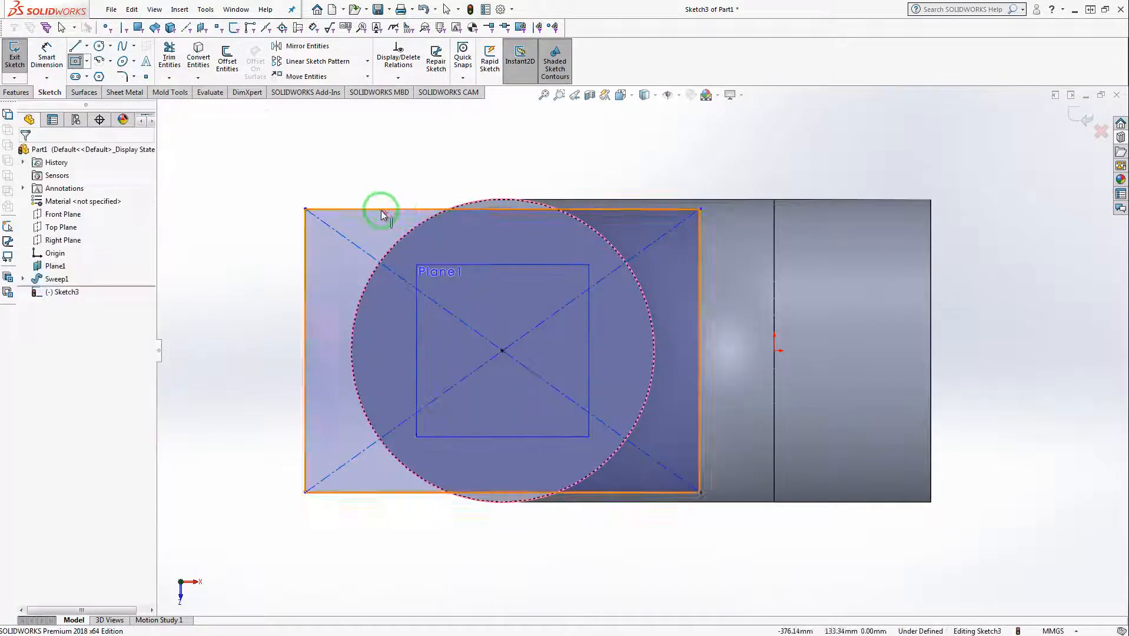
pyautogui.click(305, 288)
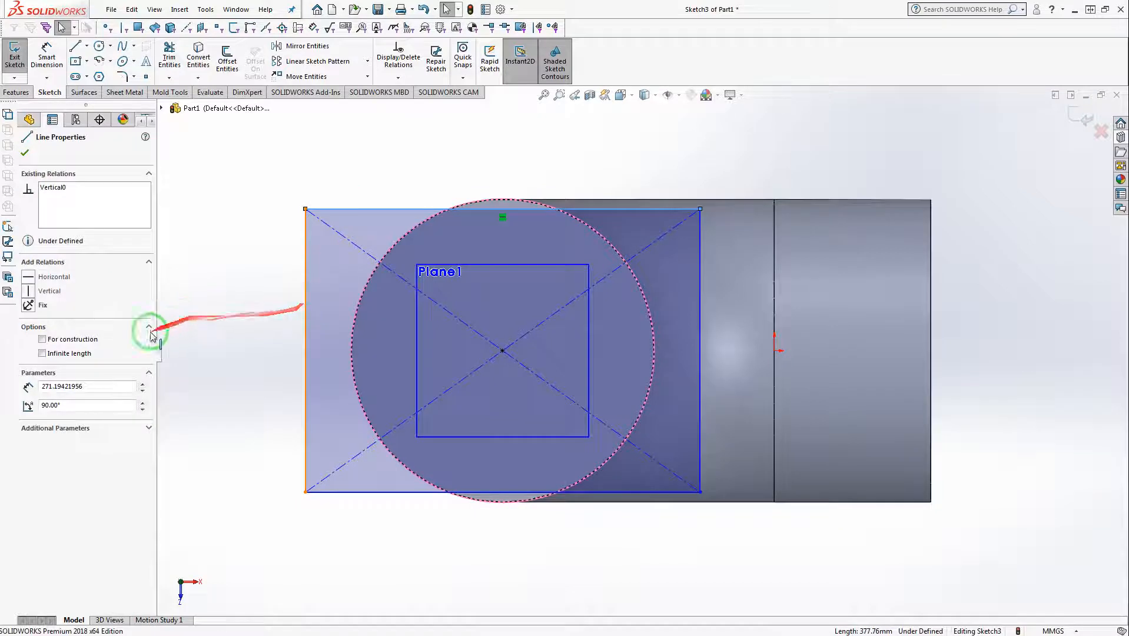
pyautogui.click(43, 414)
# Dimension the side length of the flange square as 360 mm
pyautogui.click(46, 56)
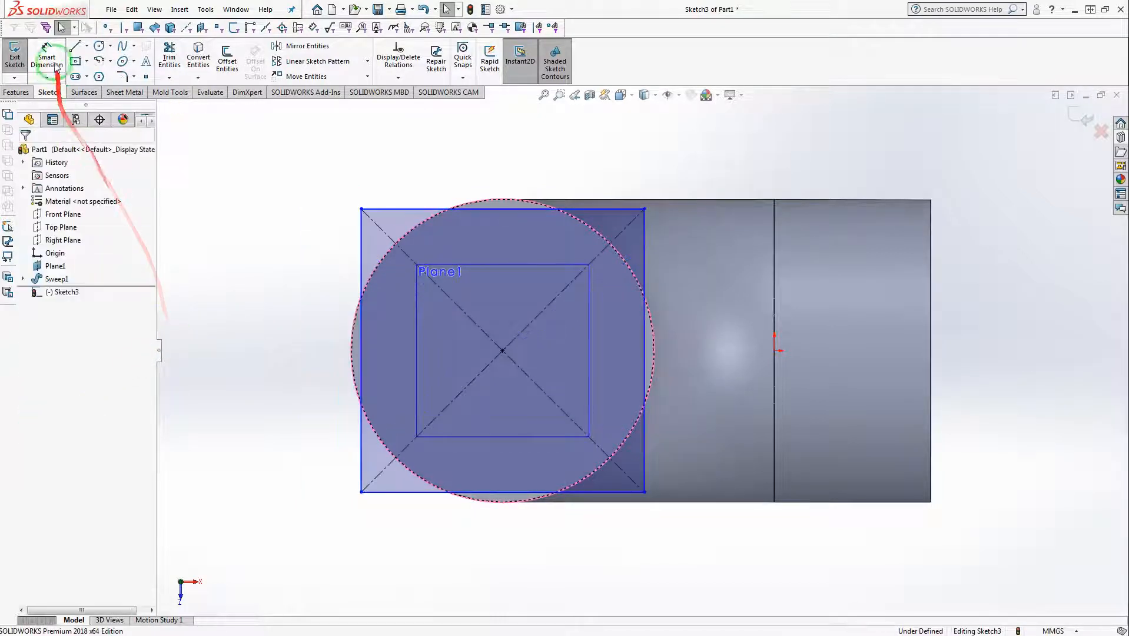
pyautogui.click(361, 246)
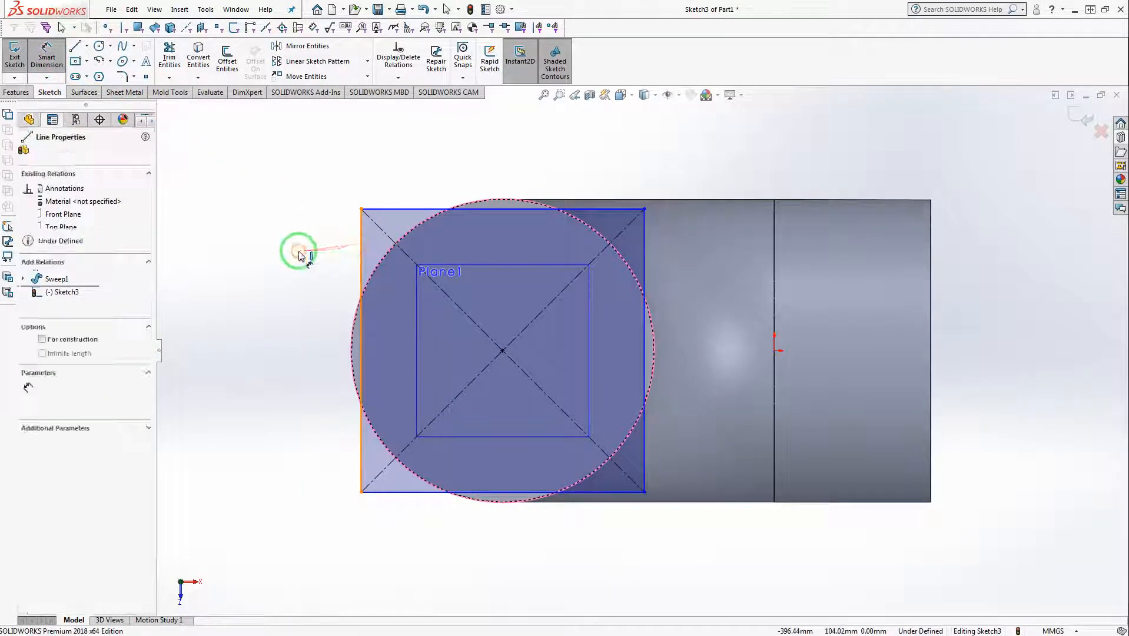
pyautogui.click(299, 255)
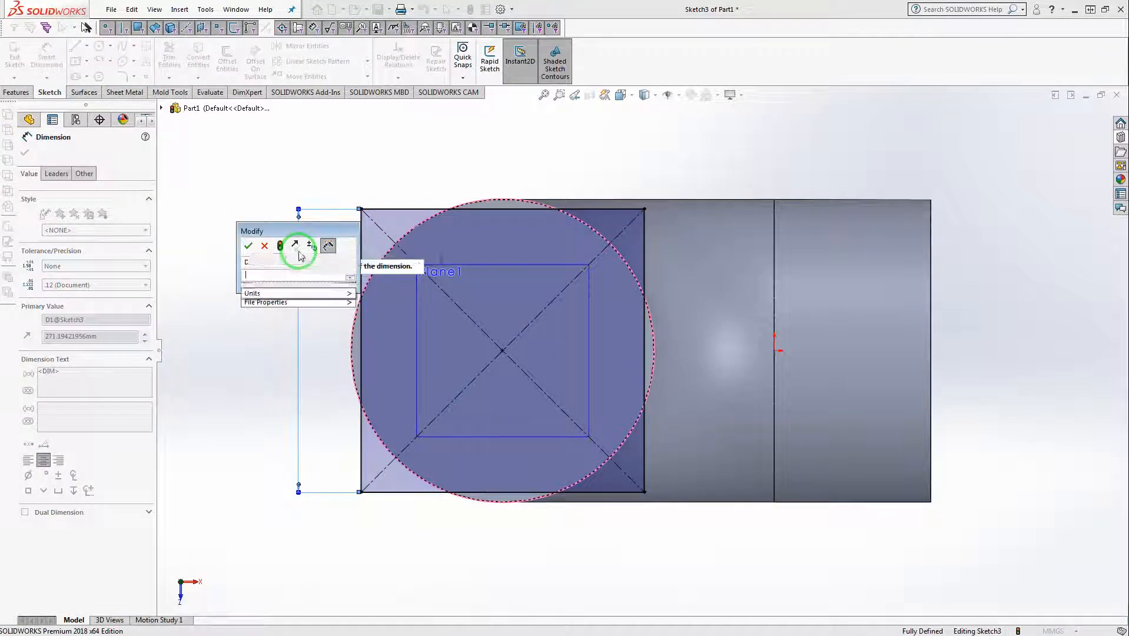
pyautogui.write('60')
pyautogui.press('Return')
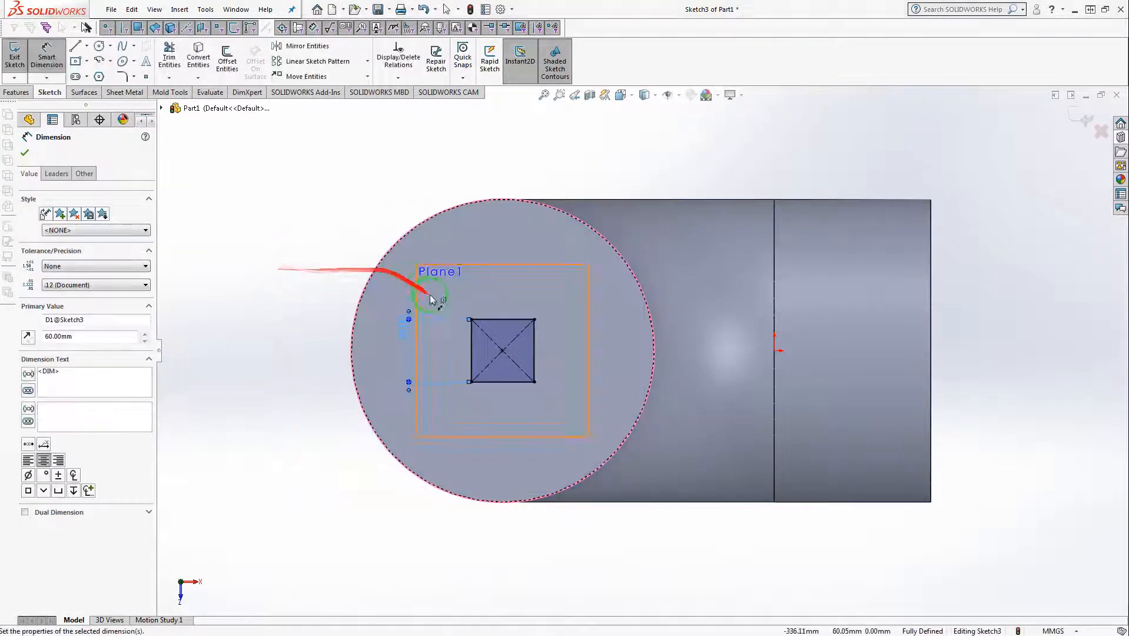
pyautogui.click(402, 328)
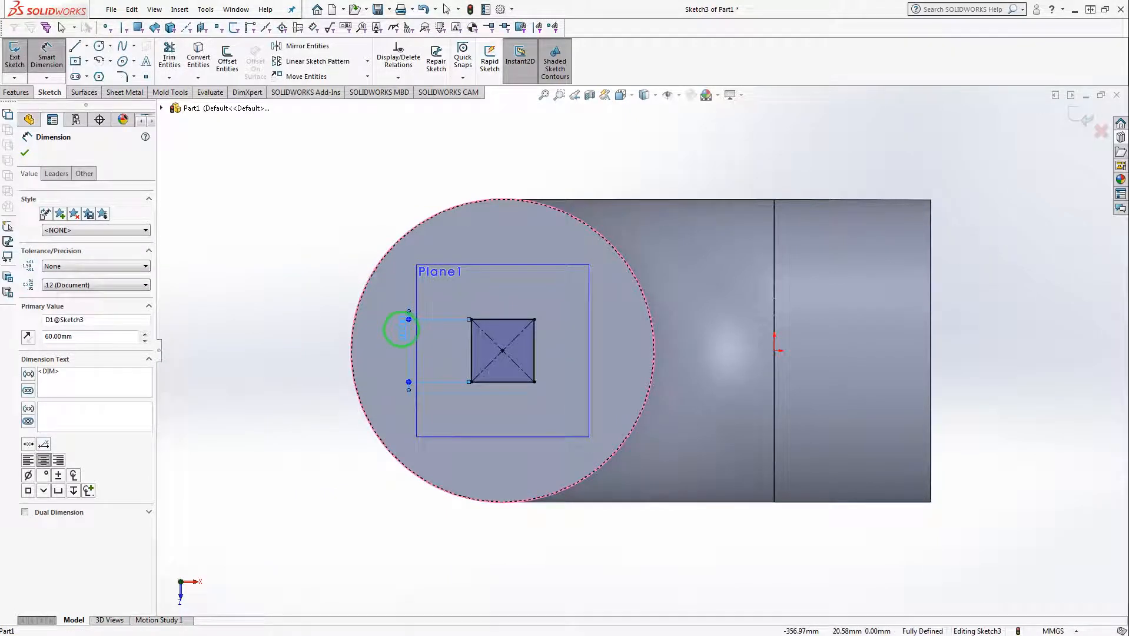
pyautogui.doubleClick(402, 328)
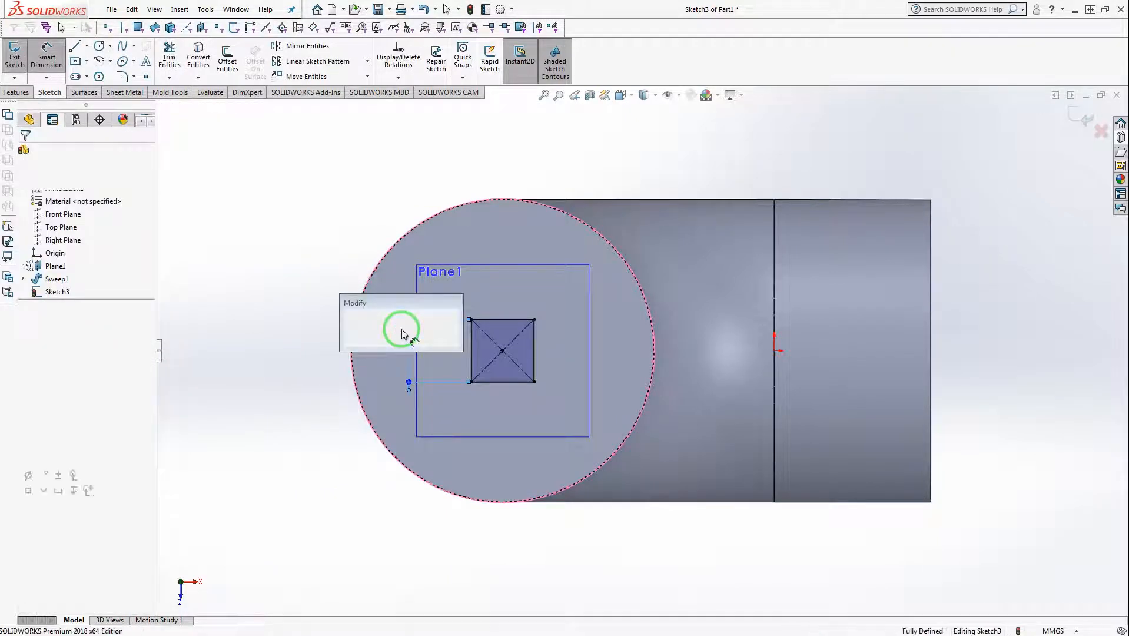
pyautogui.write('360')
pyautogui.press('Return')
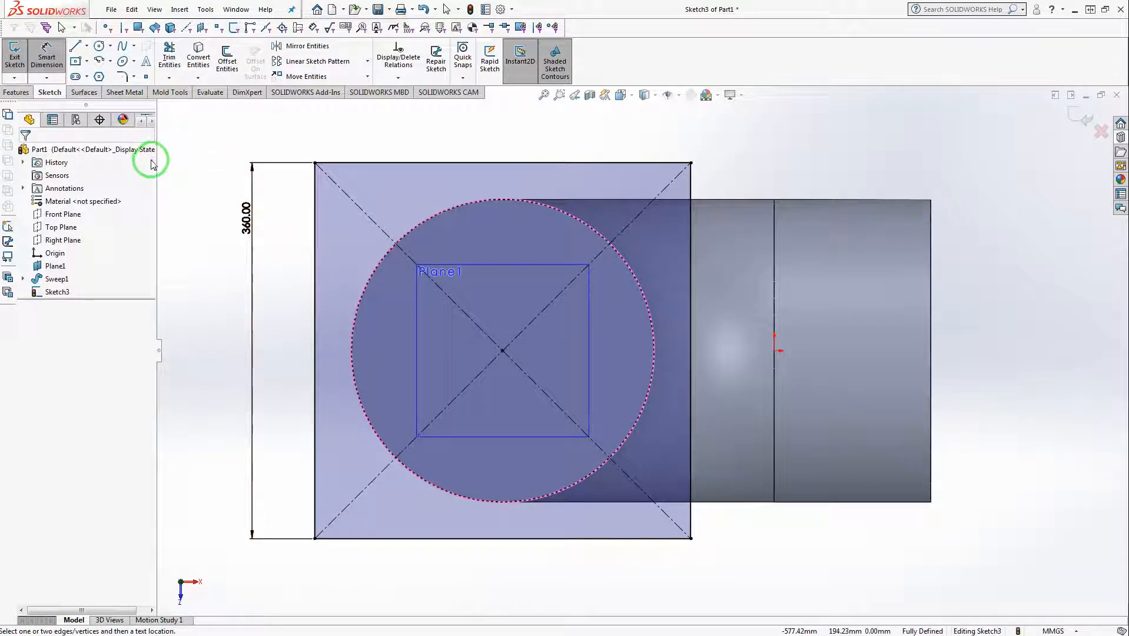
pyautogui.click(16, 92)
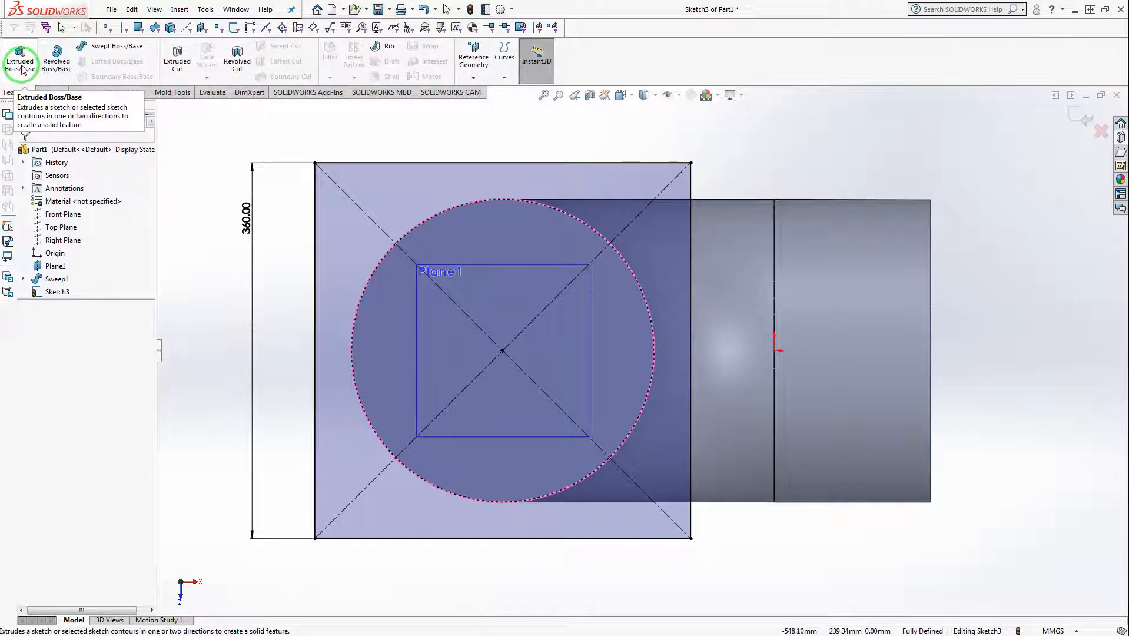
pyautogui.click(21, 67)
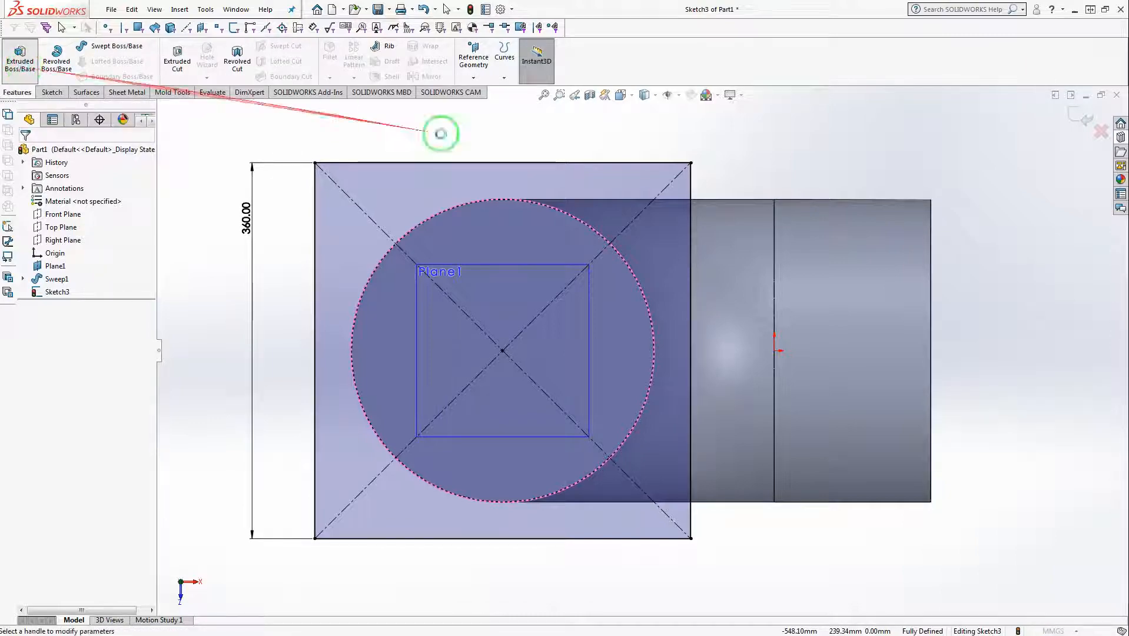
pyautogui.moveTo(537, 220); pyautogui.dragTo(388, 286, button='middle')
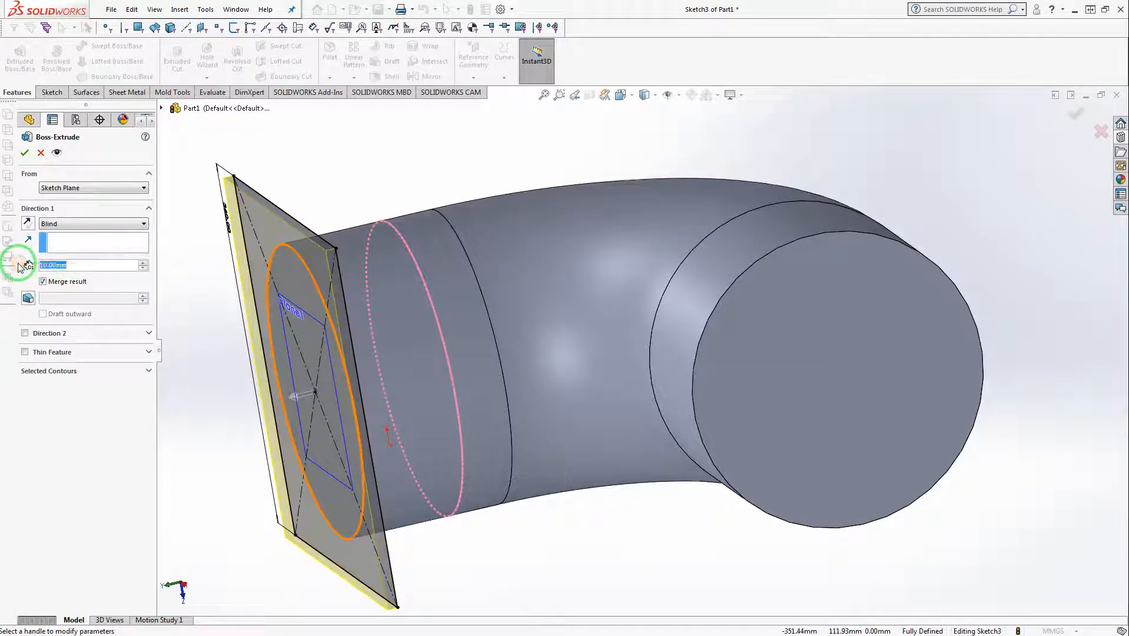
pyautogui.press('Return')
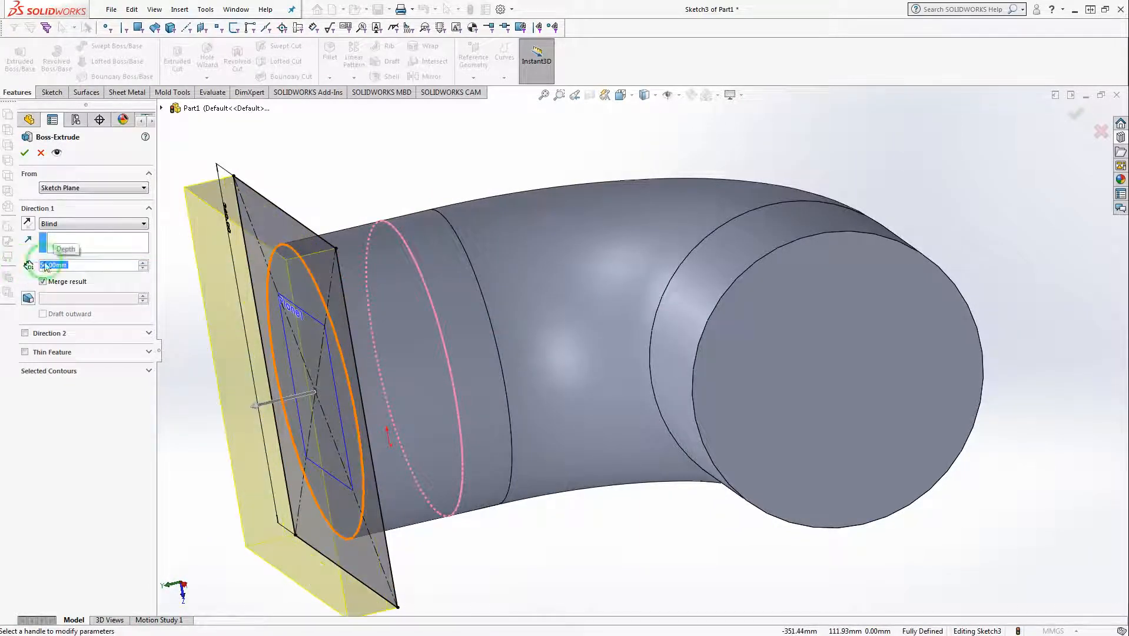
pyautogui.click(27, 223)
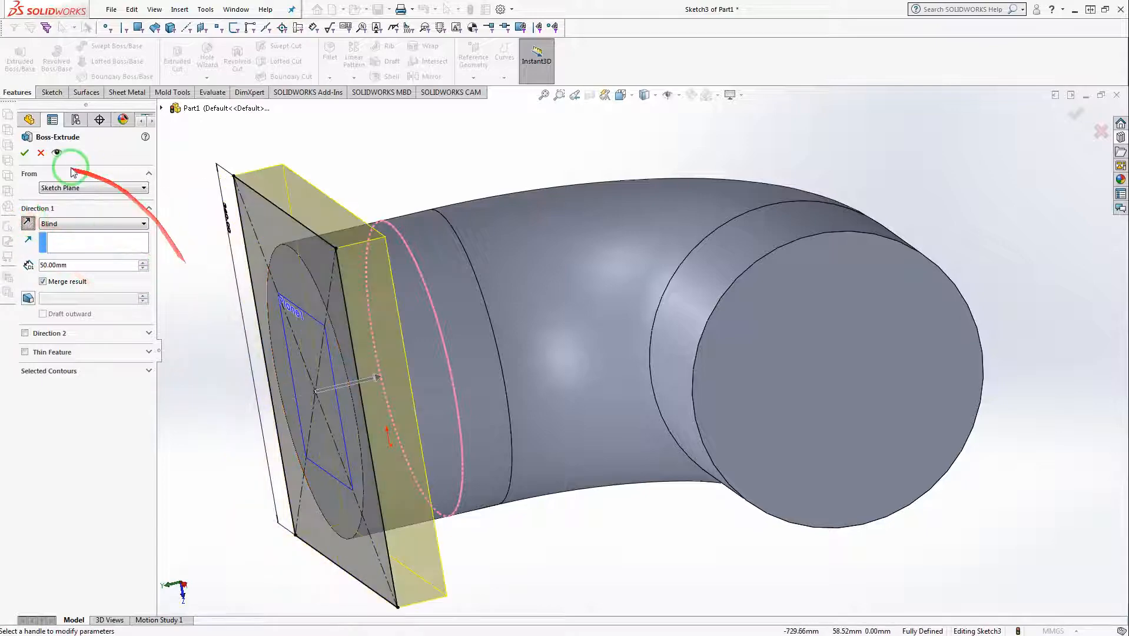
pyautogui.moveTo(253, 333)
pyautogui.mouseDown(button='middle')
pyautogui.moveTo(331, 269)
pyautogui.moveTo(368, 299)
pyautogui.moveTo(418, 223)
pyautogui.mouseUp(button='middle')
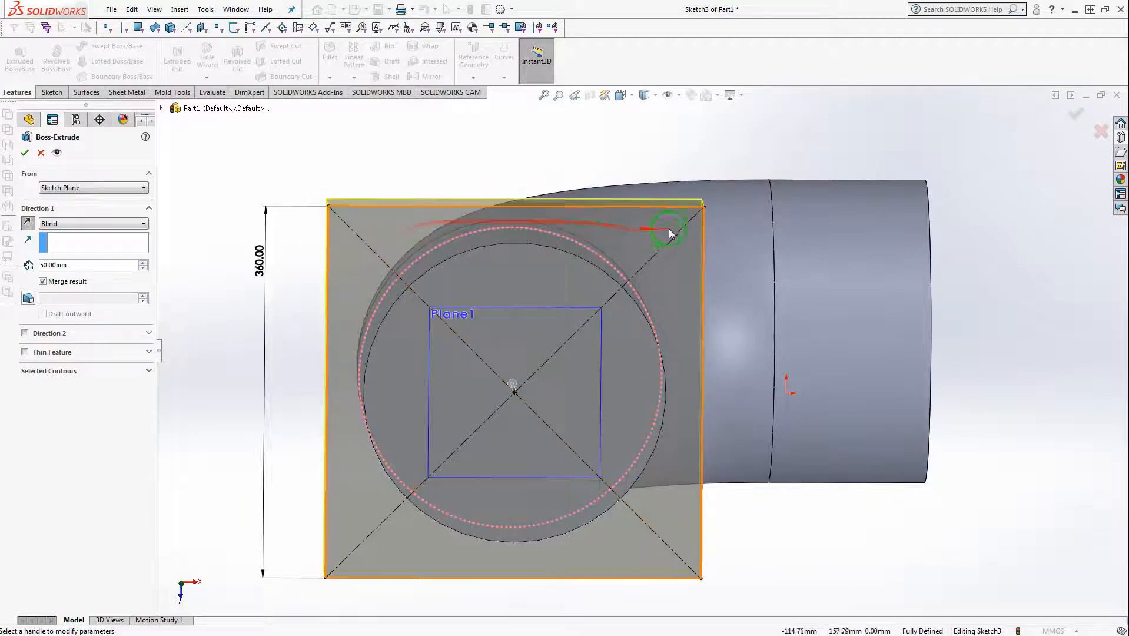
pyautogui.click(41, 153)
# View the sketch face-on and sketch a second centre rectangle about 214 by 325 mm inside the flange square, sharing its centre
pyautogui.press('space')
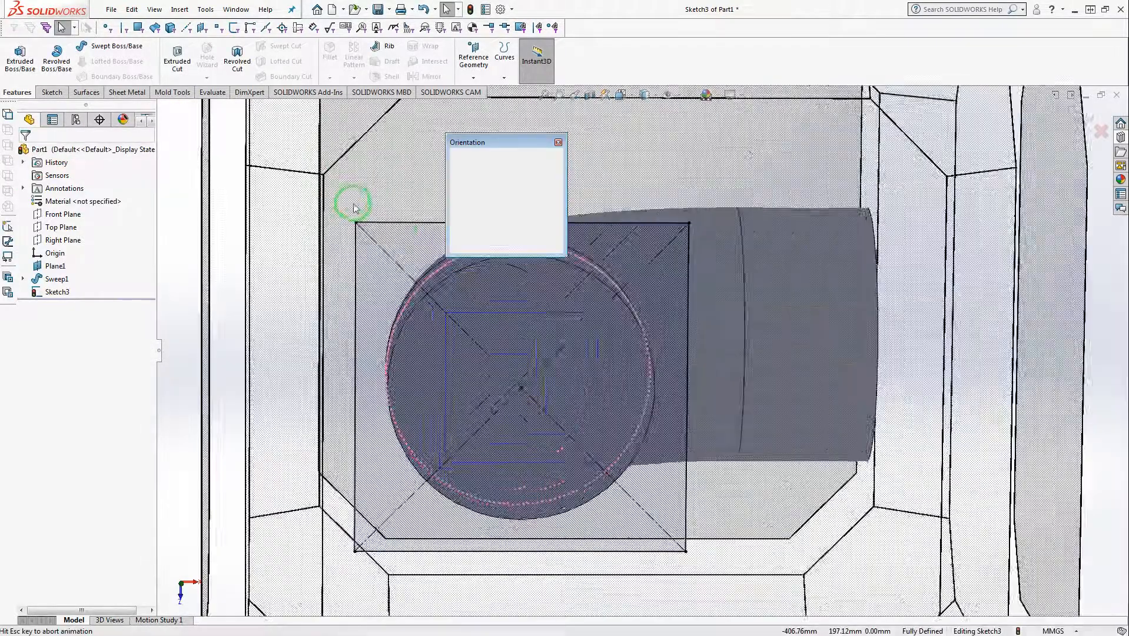
pyautogui.click(554, 211)
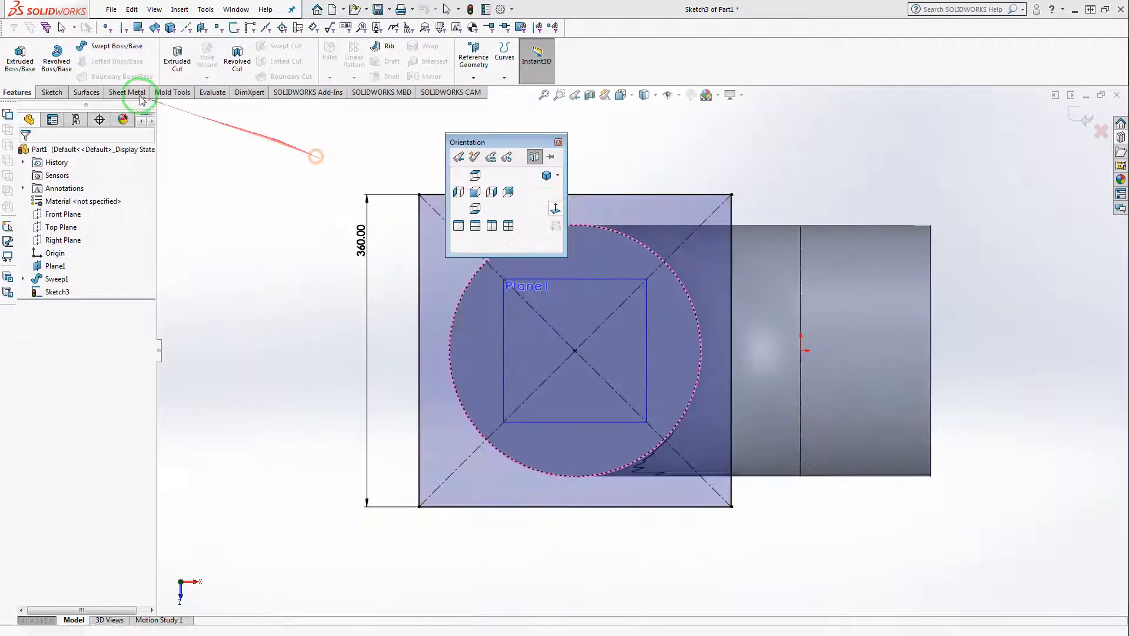
pyautogui.click(52, 92)
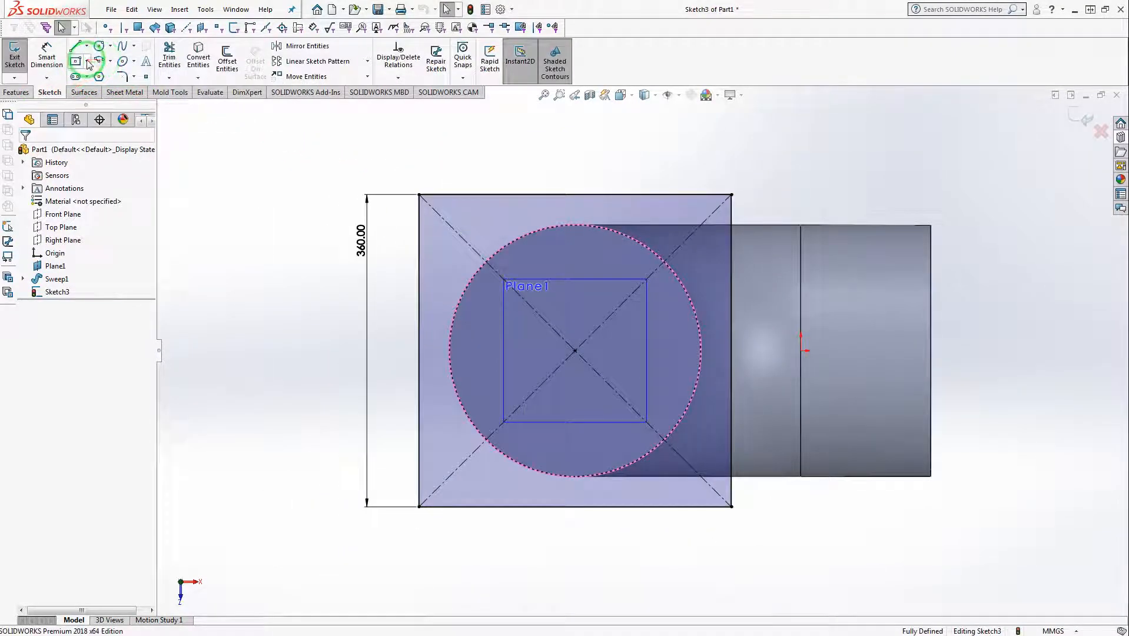
pyautogui.click(78, 63)
pyautogui.click(574, 351)
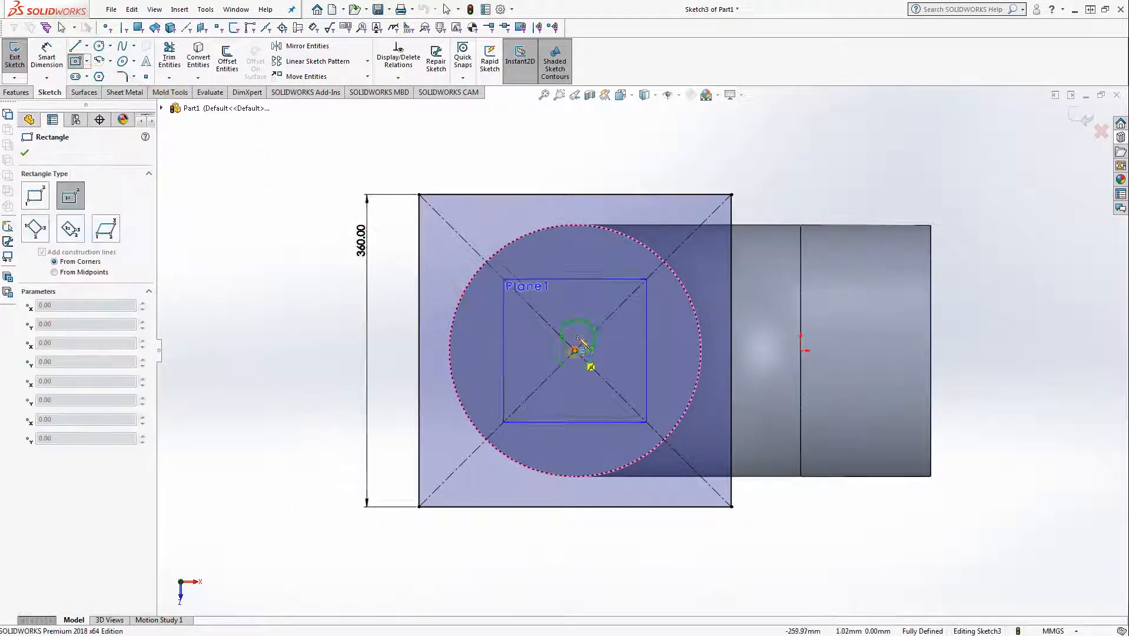
pyautogui.click(669, 209)
# Dimension the vertical gap between the upper edges of the inner rectangle and the flange square as 50 mm
pyautogui.click(46, 57)
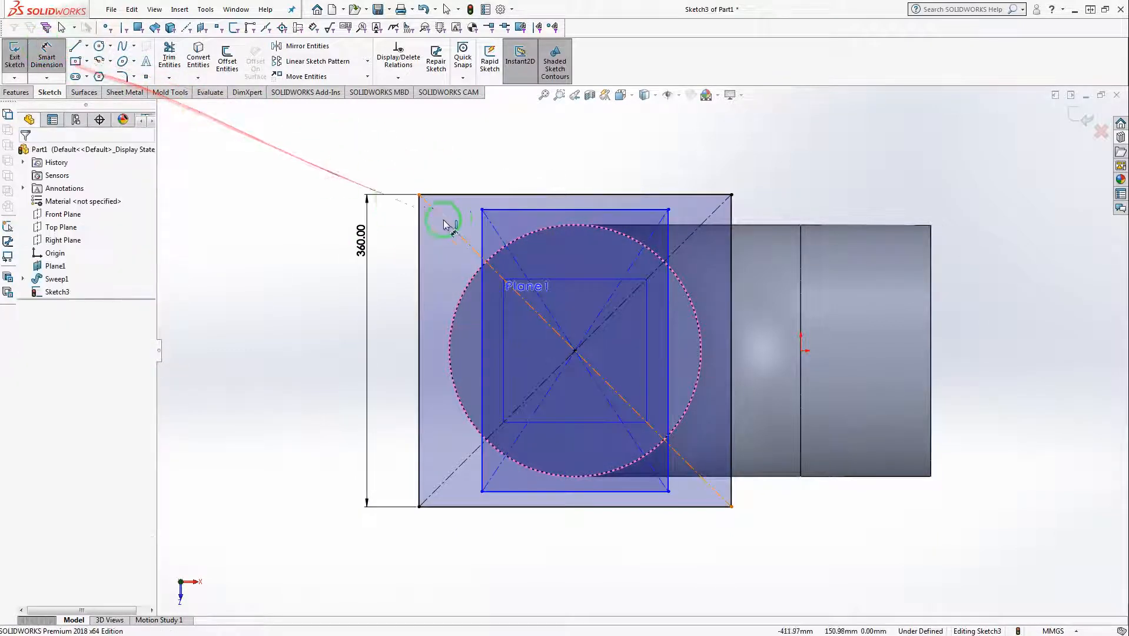
pyautogui.click(481, 207)
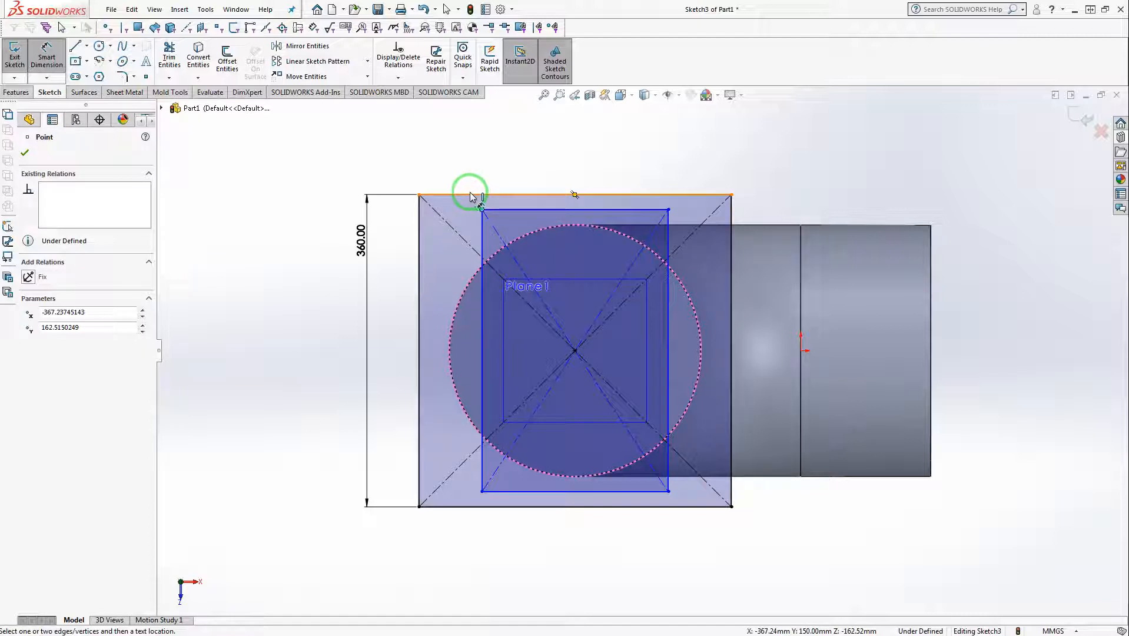
pyautogui.click(385, 188)
pyautogui.click(377, 172)
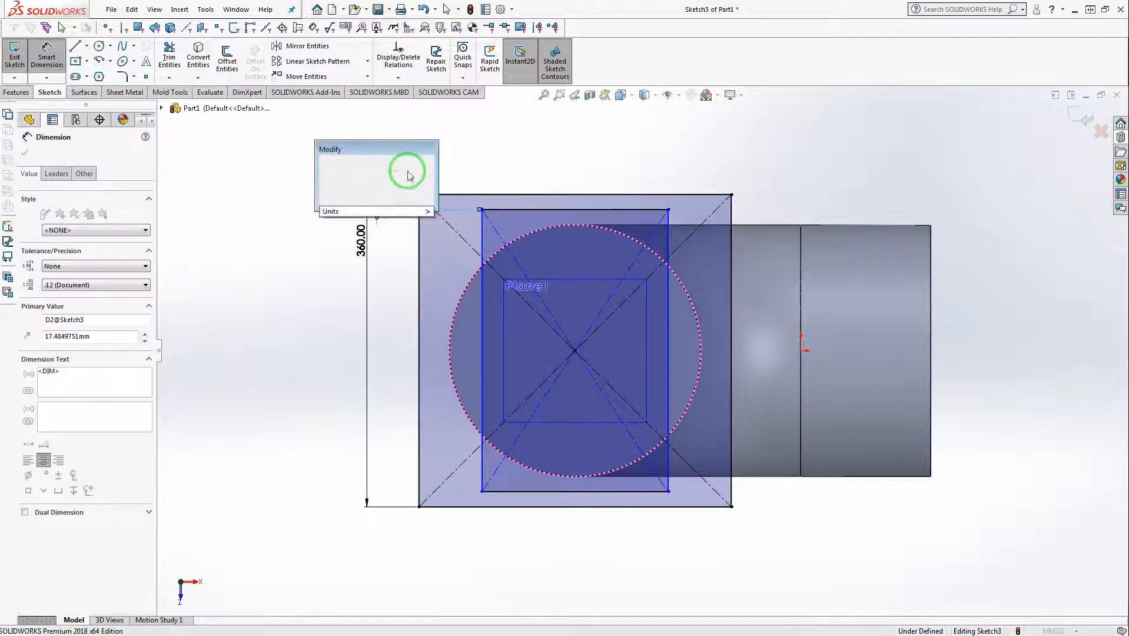
pyautogui.write('50')
pyautogui.press('Return')
# Dimension the horizontal gap between the left edges of the flange square and the inner rectangle as 50 mm
pyautogui.click(473, 165)
pyautogui.click(493, 236)
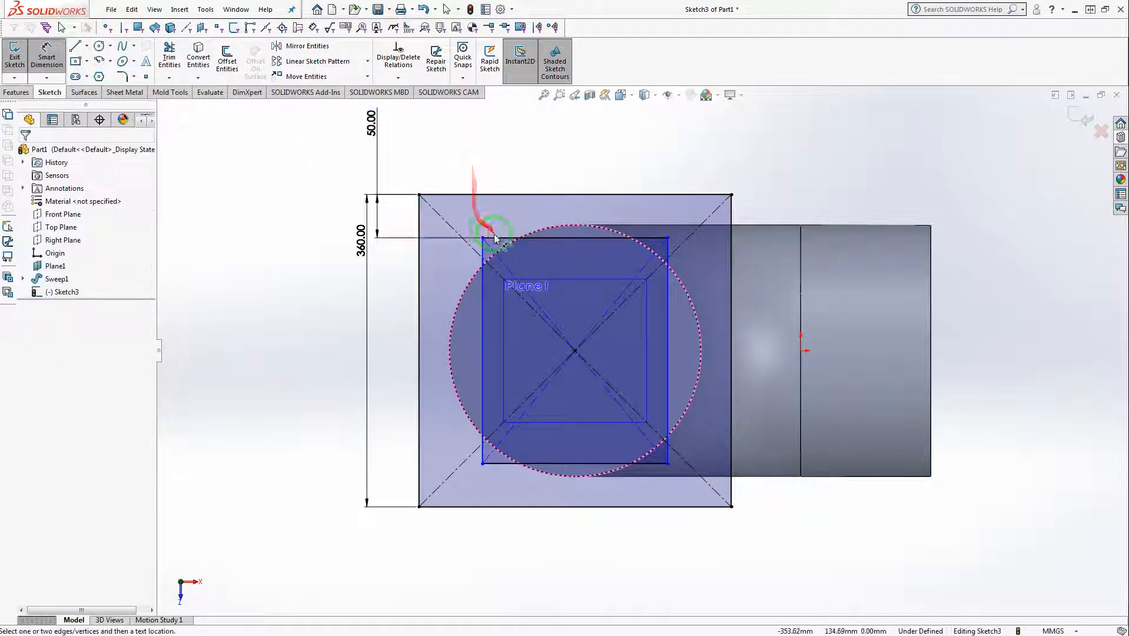
pyautogui.click(419, 315)
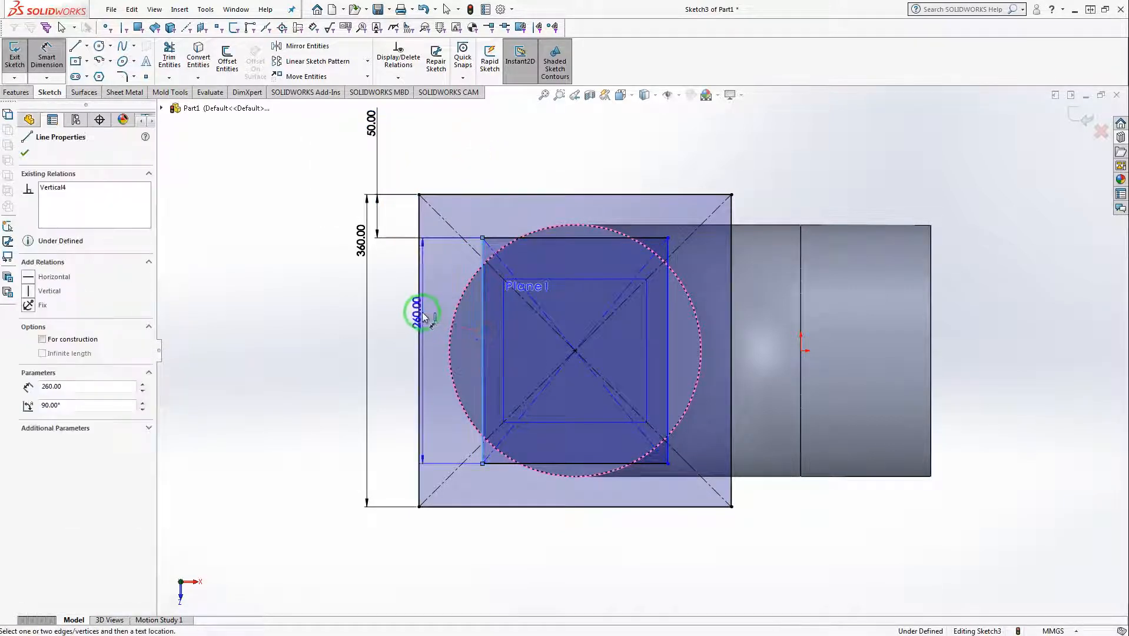
pyautogui.click(457, 181)
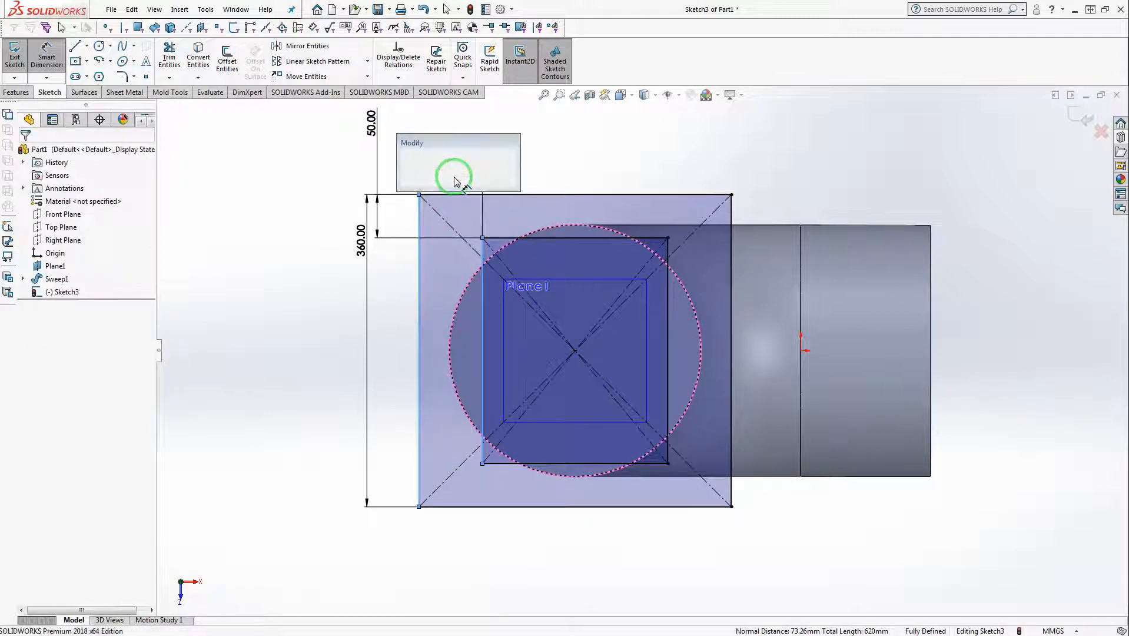
pyautogui.write('50')
pyautogui.press('Return')
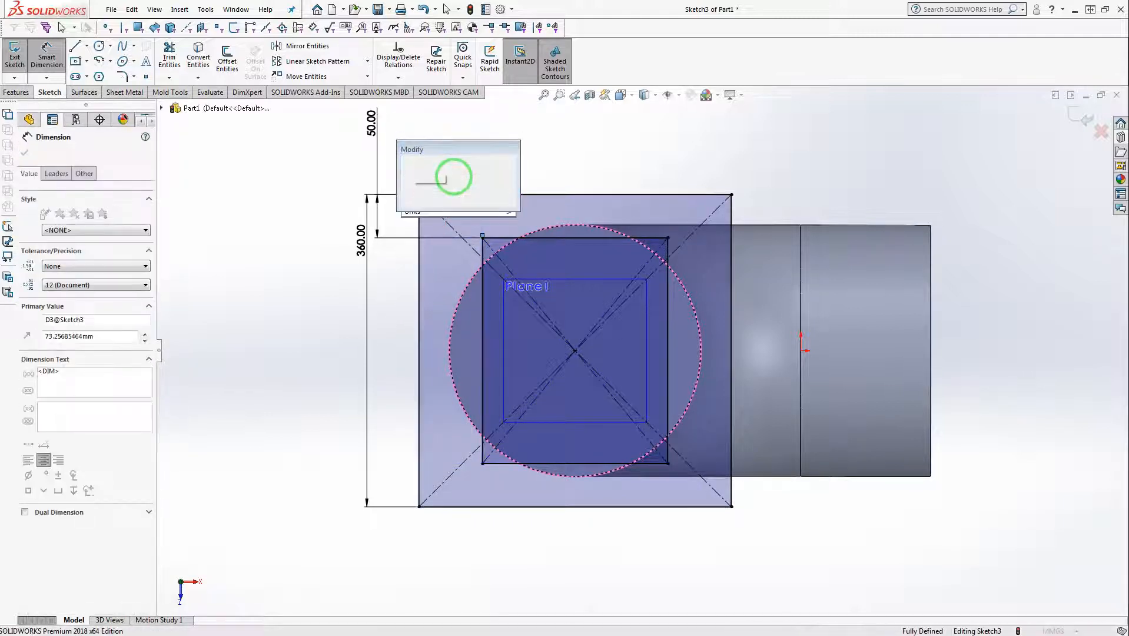
pyautogui.press('Escape')
# Convert all four sides of the inner square to construction geometry
pyautogui.click(483, 239)
pyautogui.rightClick(483, 238)
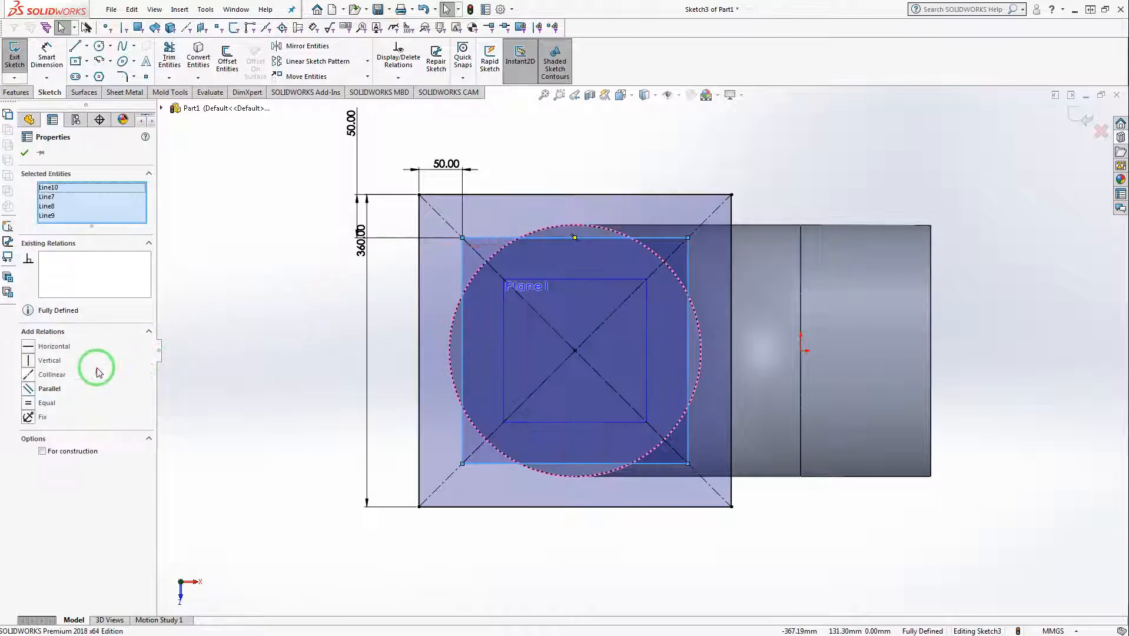
pyautogui.click(61, 452)
pyautogui.click(262, 315)
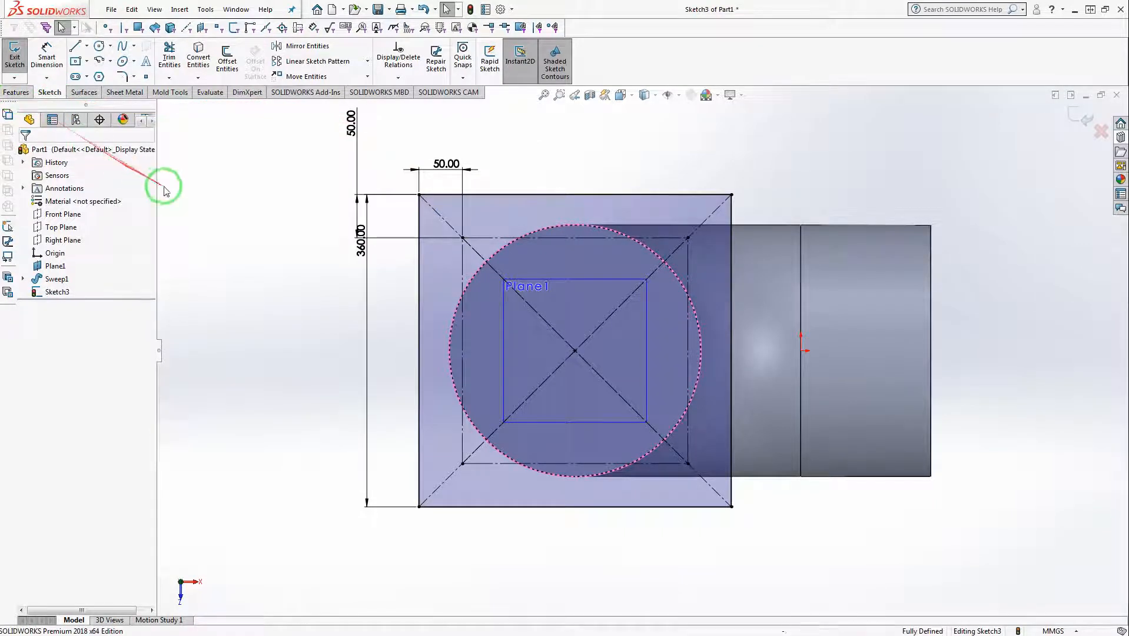
# Sketch four bolt-hole circles about 34 to 44 mm in diameter at the inner construction square's corners, moving the misplaced upper-right centre onto its corner
pyautogui.click(99, 45)
pyautogui.click(462, 238)
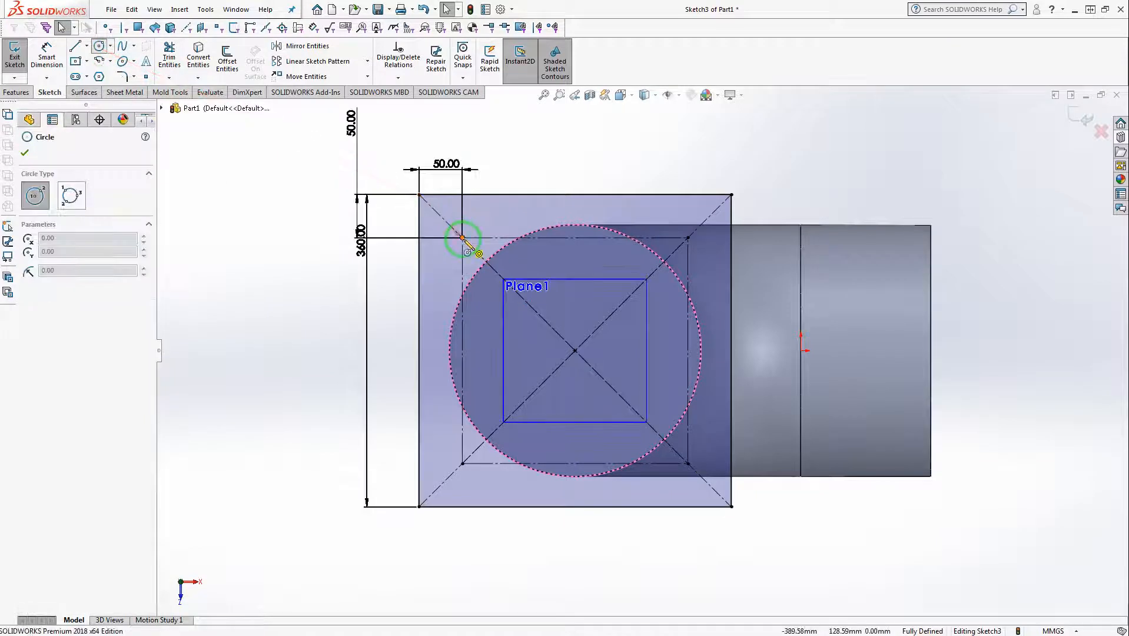
pyautogui.click(471, 227)
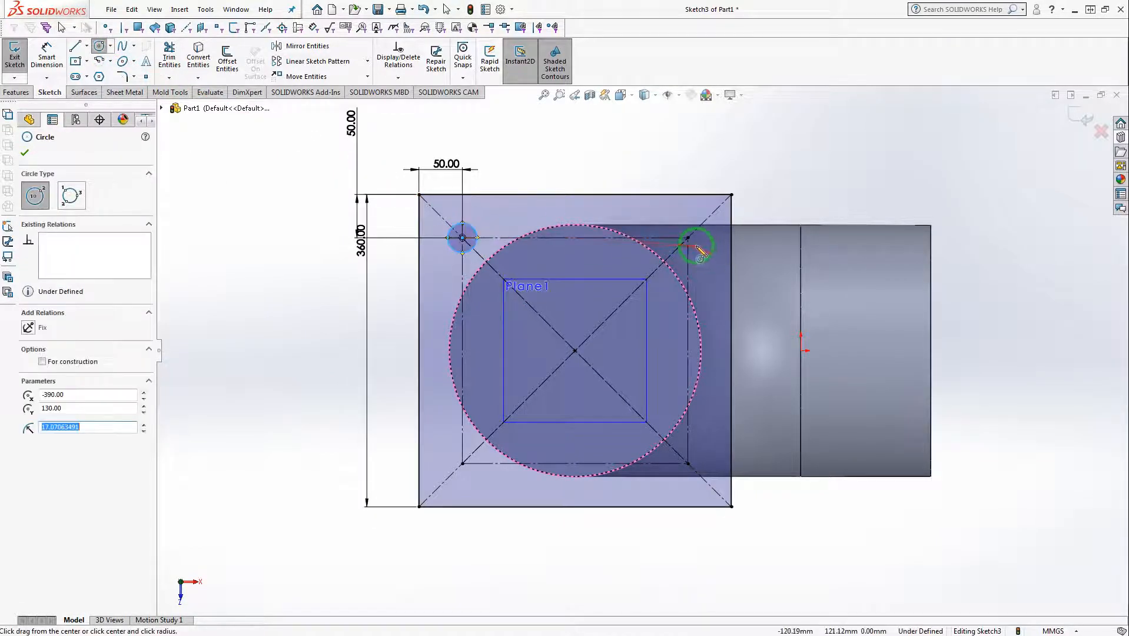
pyautogui.click(689, 237)
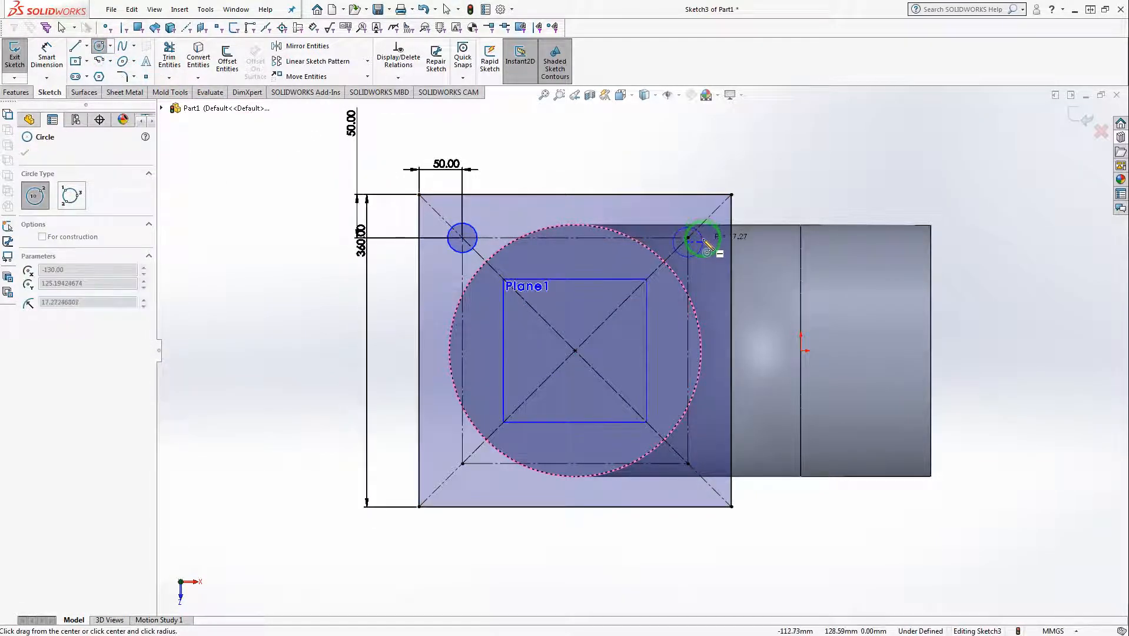
pyautogui.click(703, 243)
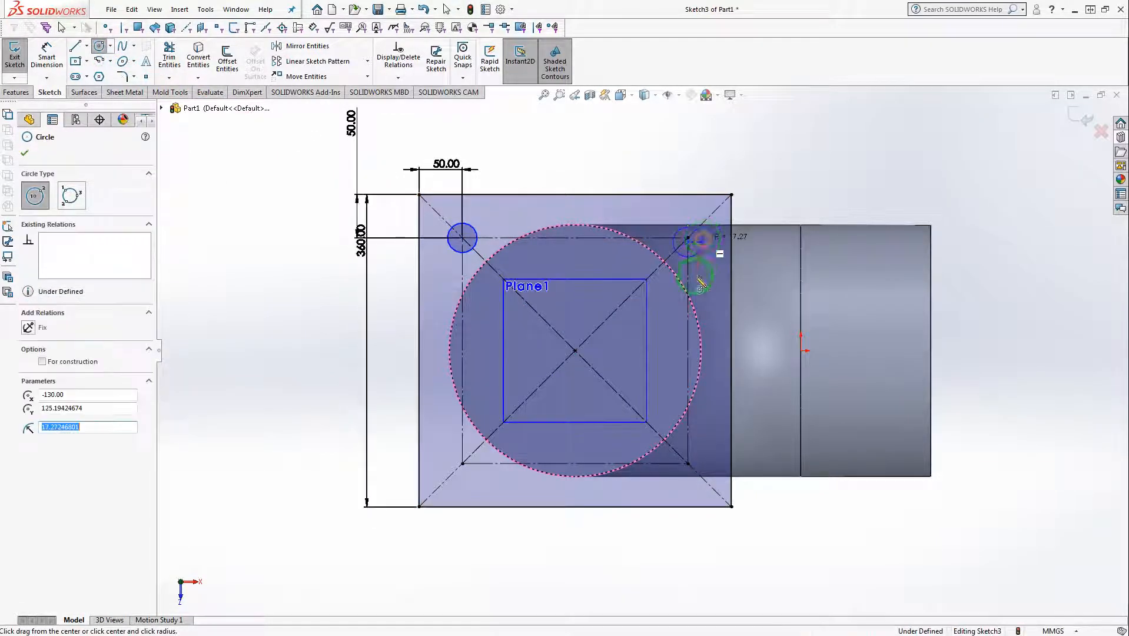
pyautogui.click(463, 464)
pyautogui.click(481, 466)
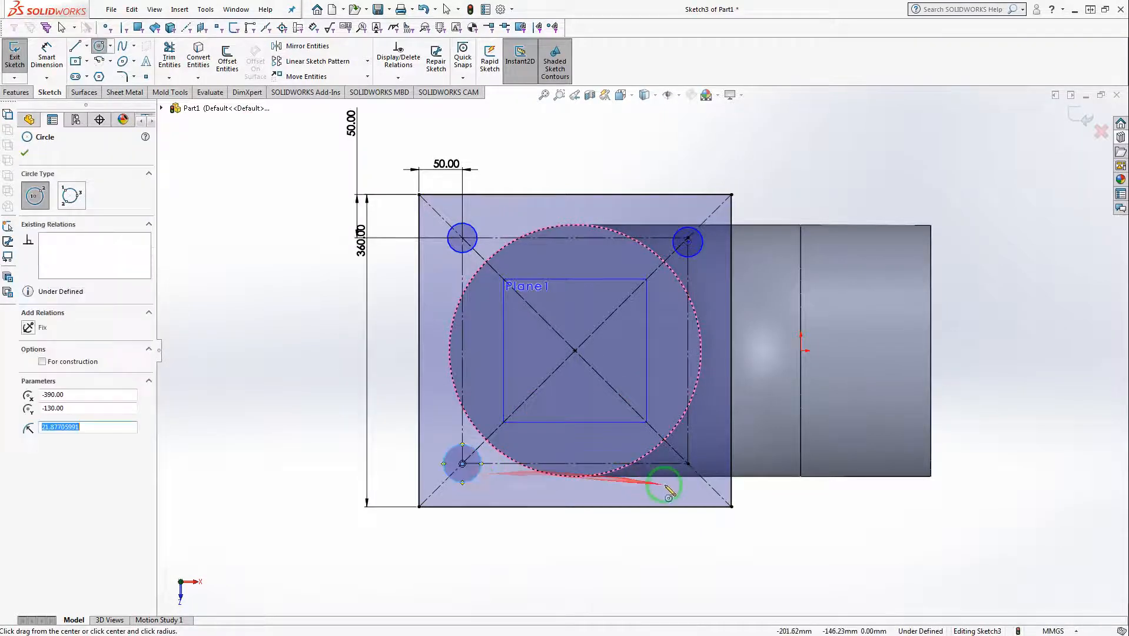
pyautogui.click(688, 464)
pyautogui.click(705, 471)
pyautogui.press('Escape')
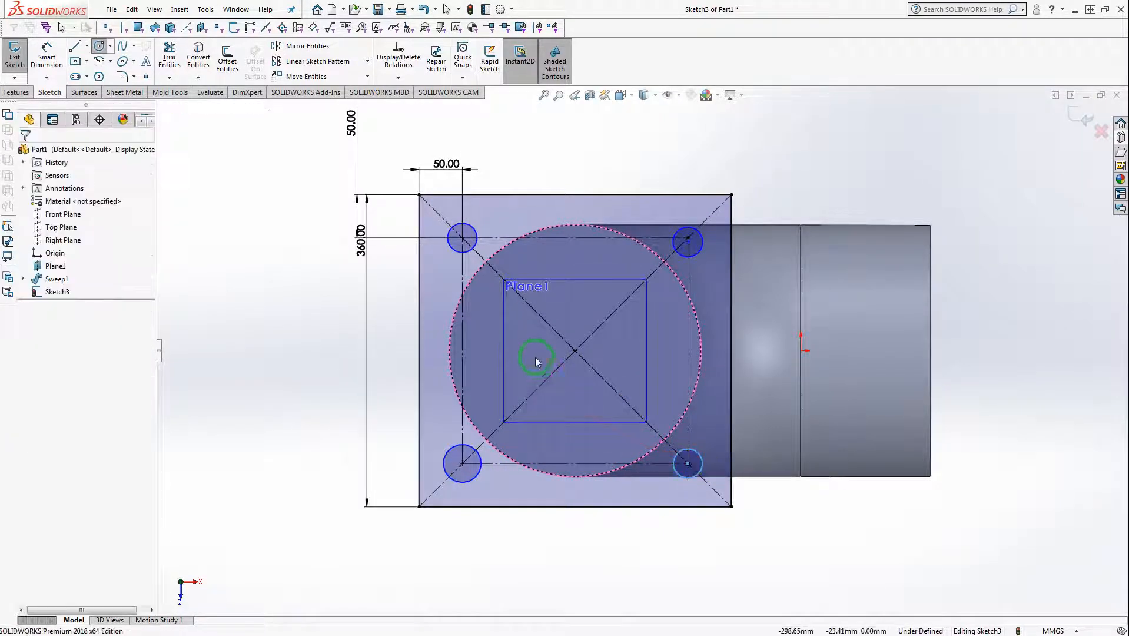
pyautogui.press('Escape')
pyautogui.moveTo(690, 468); pyautogui.dragTo(690, 238)
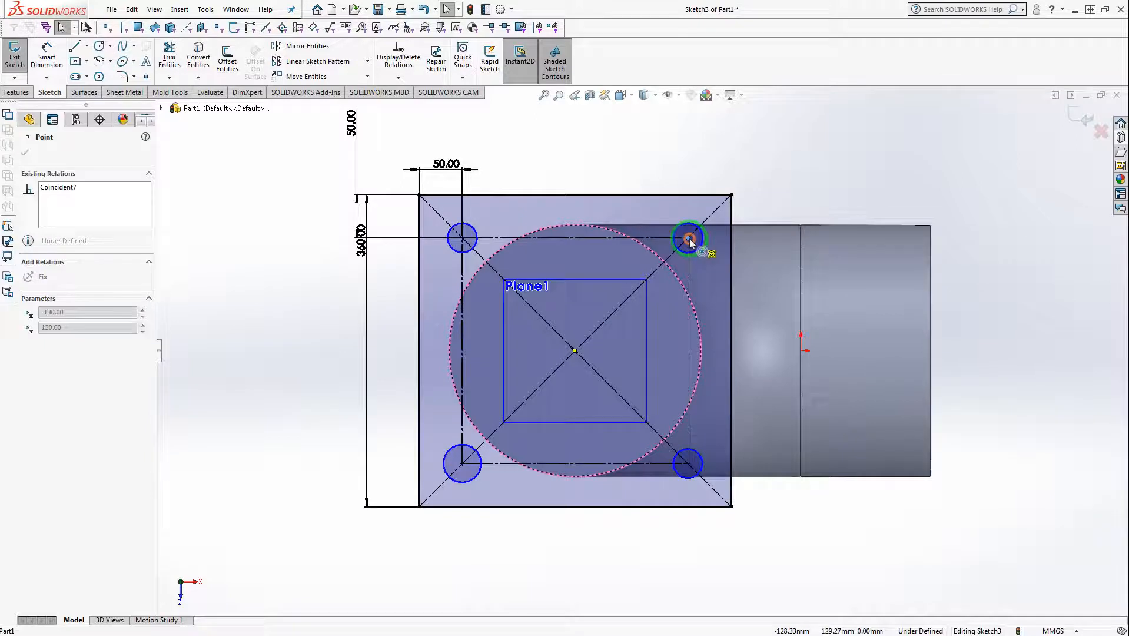
pyautogui.press('Escape')
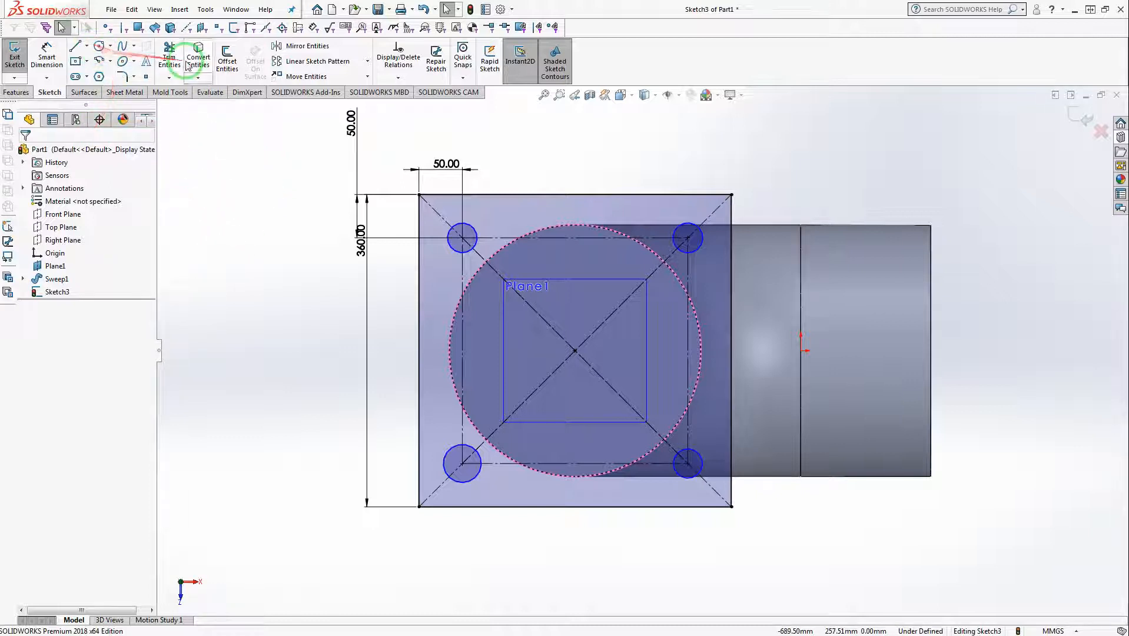
# Dimension the upper-left bolt-hole circle with a diameter of 30 mm
pyautogui.moveTo(244, 227); pyautogui.dragTo(246, 179, button='right')
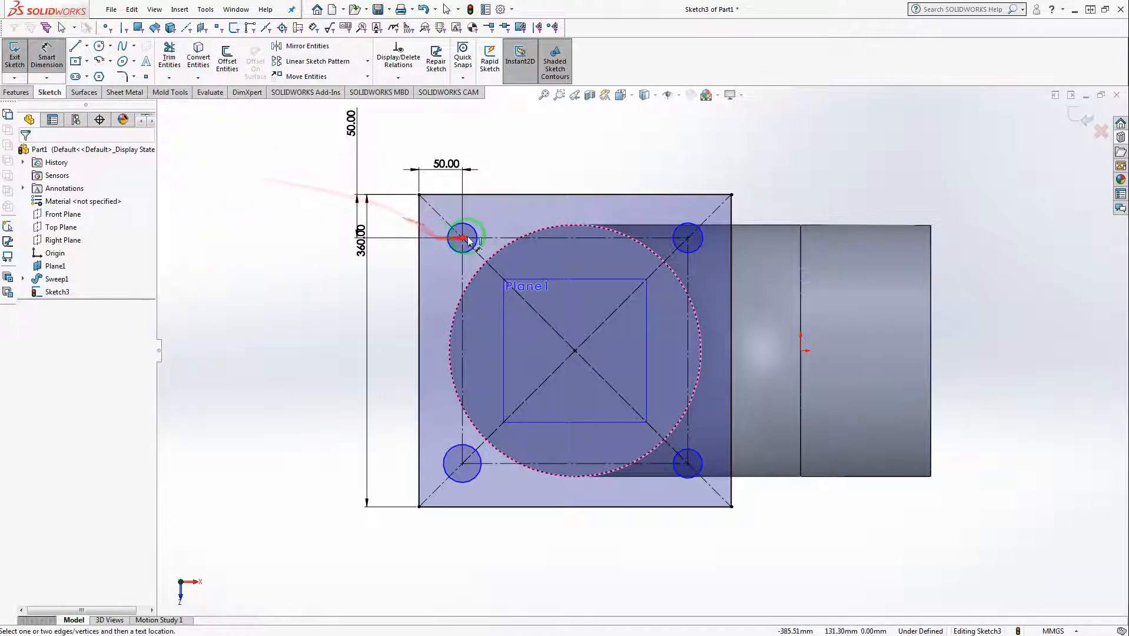
pyautogui.click(494, 213)
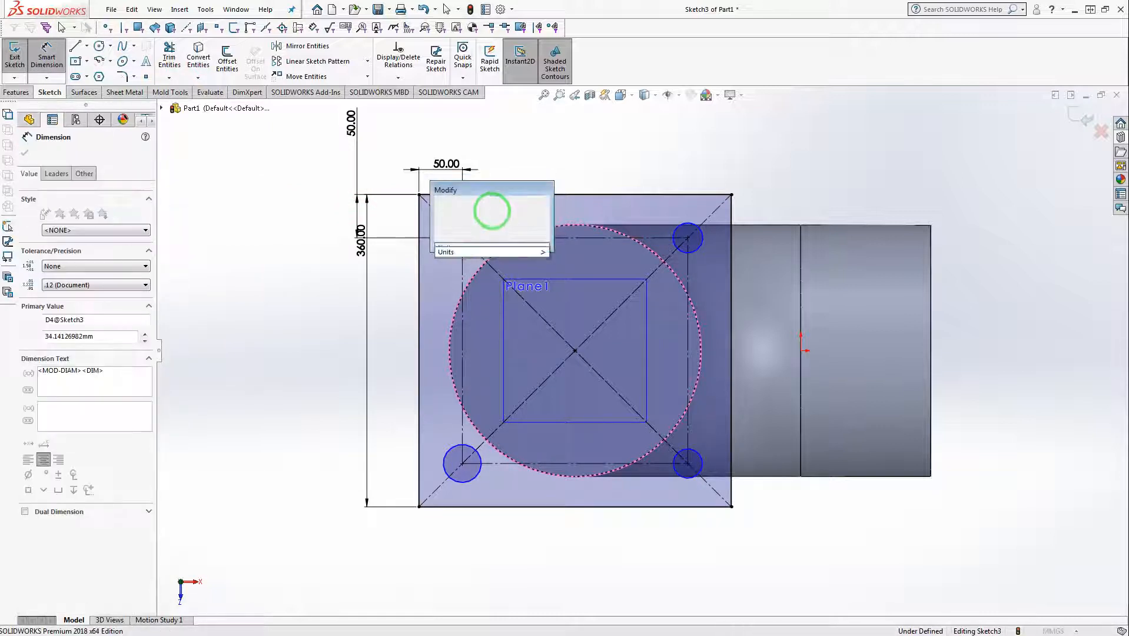
pyautogui.press('Escape')
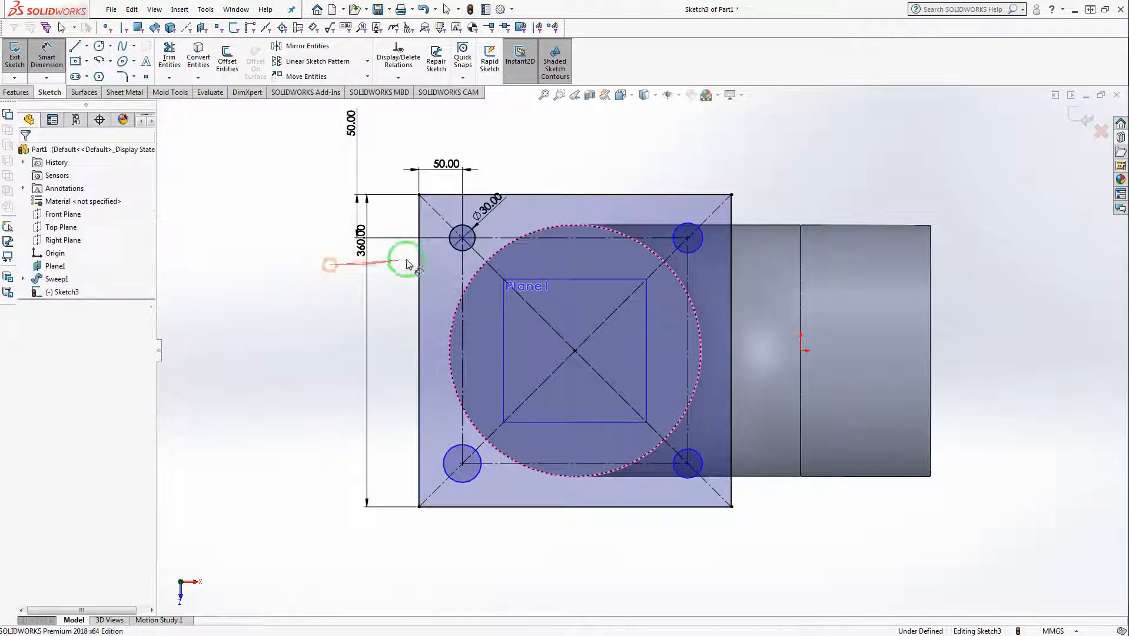
pyautogui.press('Escape')
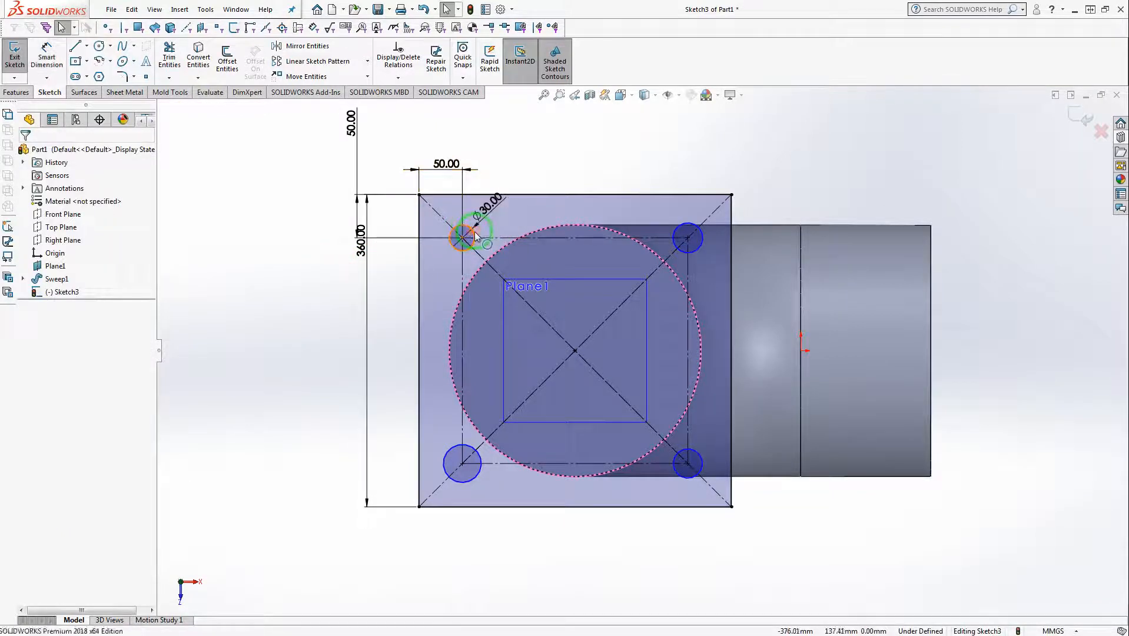
# Apply an Equal relation to all four bolt-hole circles
pyautogui.click(476, 237)
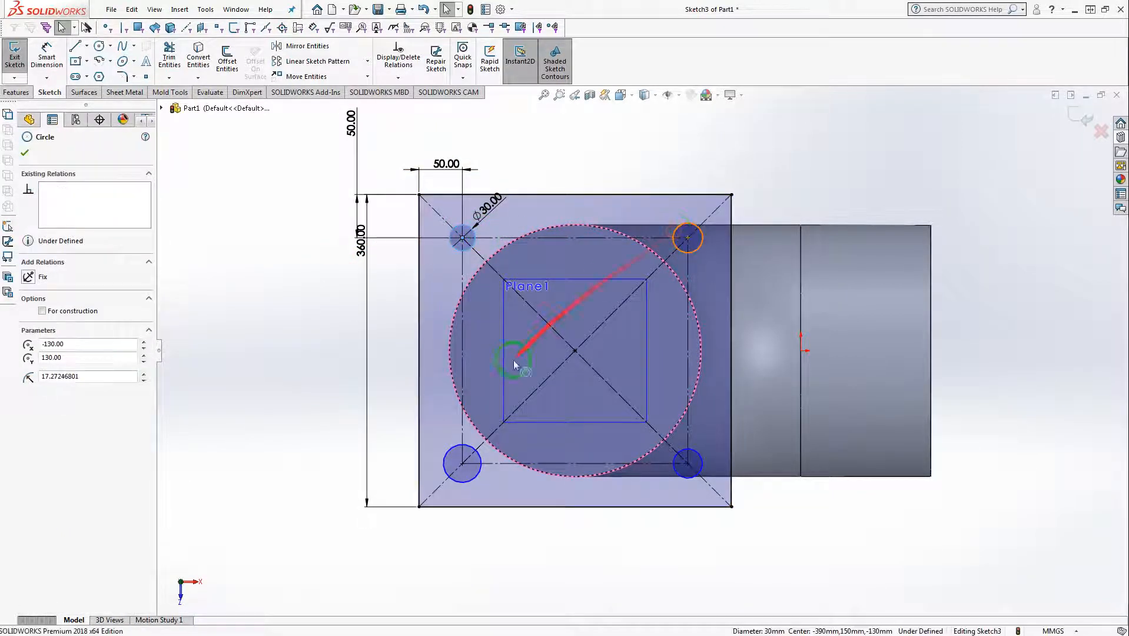
pyautogui.keyDown('ctrl'); pyautogui.click(472, 449); pyautogui.keyUp('ctrl')
pyautogui.moveTo(707, 458); pyautogui.dragTo(673, 465)
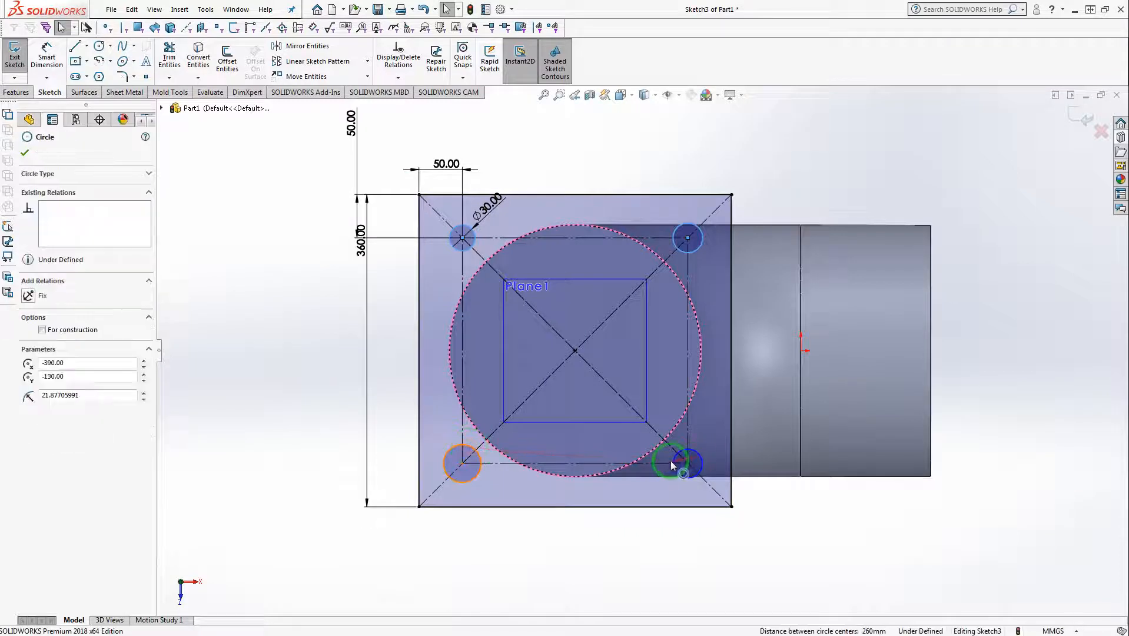
pyautogui.keyDown('ctrl'); pyautogui.click(674, 464); pyautogui.keyUp('ctrl')
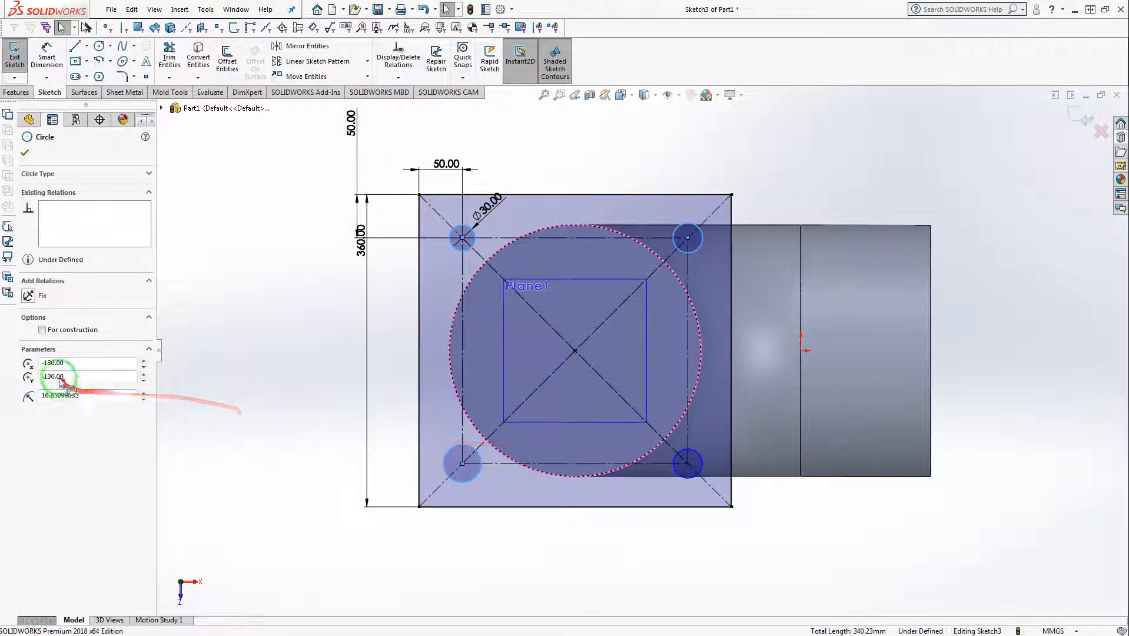
pyautogui.click(42, 375)
pyautogui.click(176, 344)
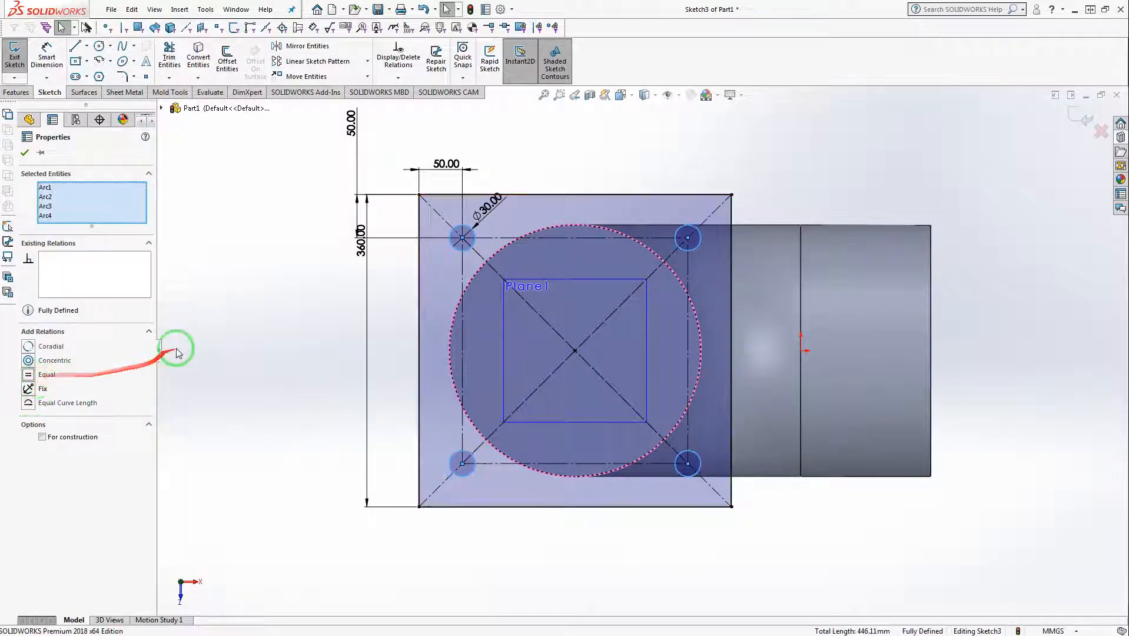
# Extrude the flange sketch as a Blind boss 50 mm deep, reversed toward the pipe and merged with it
pyautogui.click(15, 92)
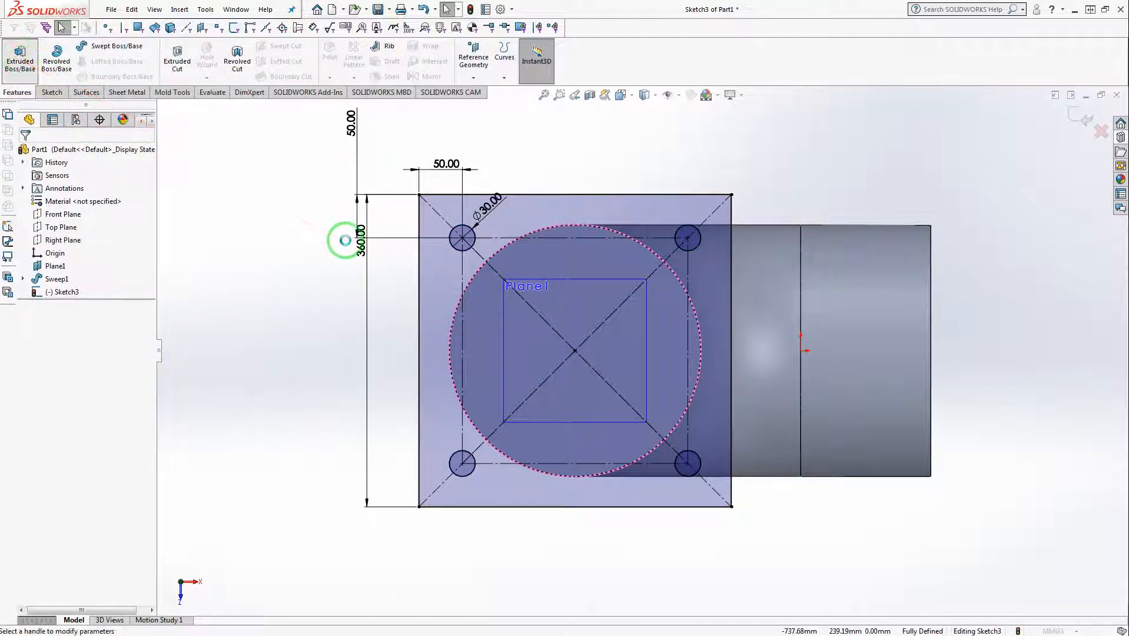
pyautogui.moveTo(410, 252); pyautogui.dragTo(527, 285, button='right')
pyautogui.moveTo(527, 285); pyautogui.dragTo(394, 348, button='middle')
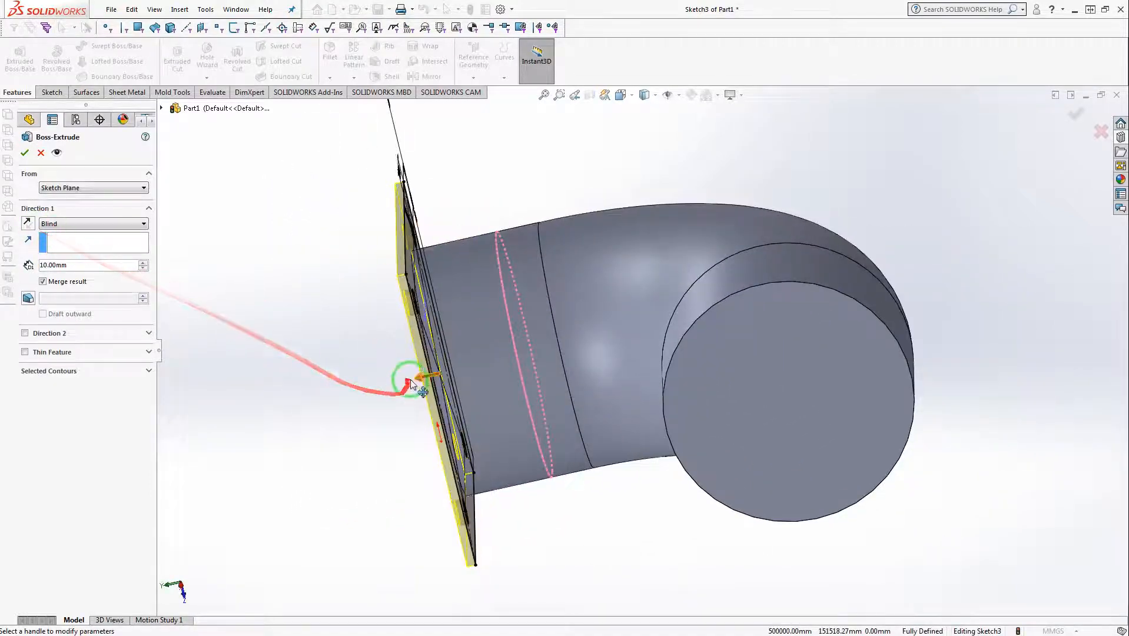
pyautogui.moveTo(417, 382)
pyautogui.mouseDown()
pyautogui.moveTo(375, 382)
pyautogui.moveTo(504, 375)
pyautogui.moveTo(491, 373)
pyautogui.mouseUp()
pyautogui.click(26, 223)
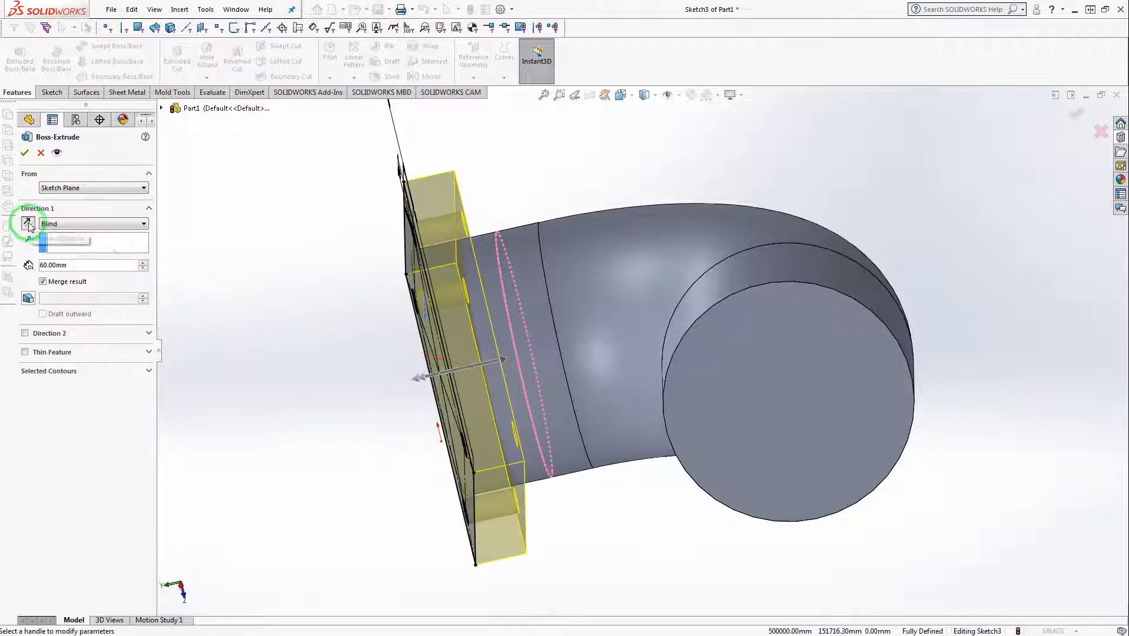
pyautogui.click(75, 264)
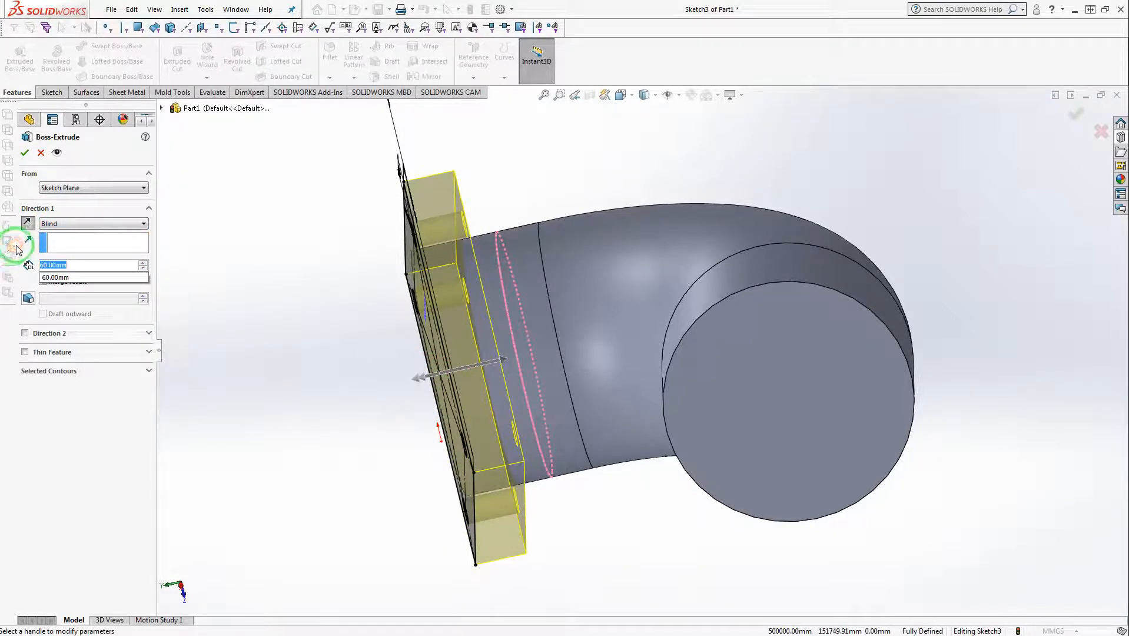
pyautogui.write('50')
pyautogui.press('Return')
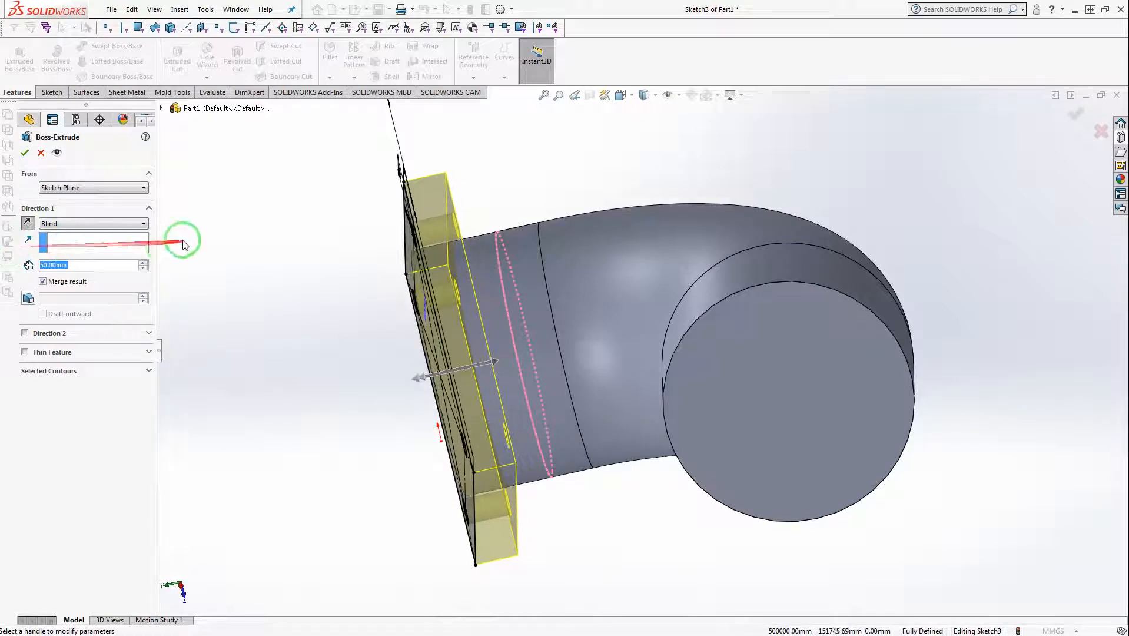
pyautogui.click(26, 155)
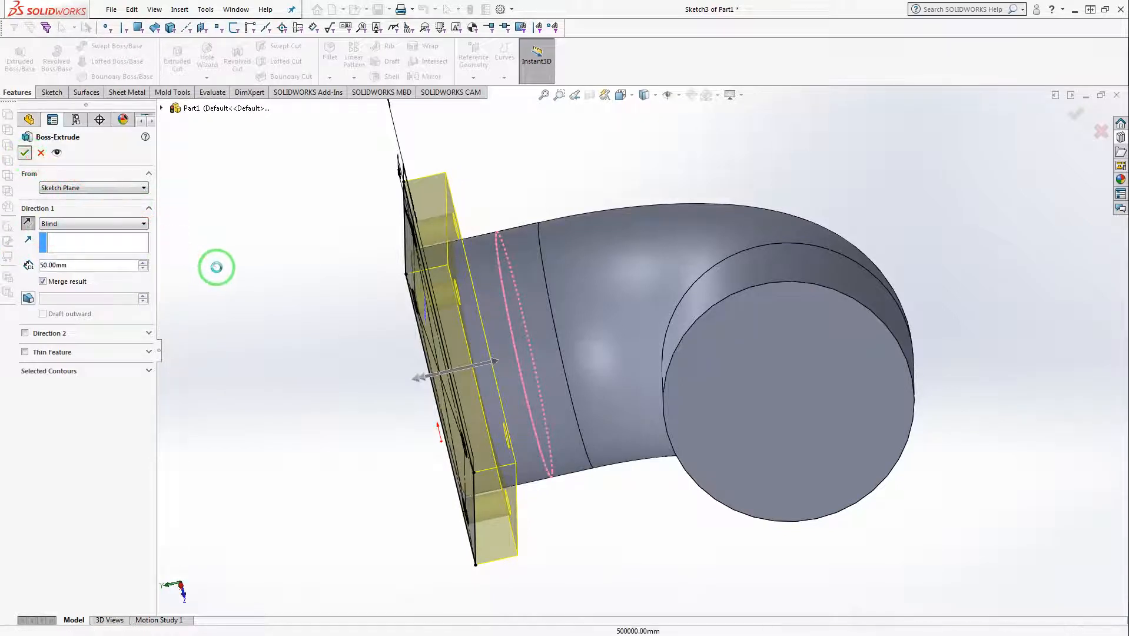
# Reopen the extruded flange's sketch, copy all of its geometry and dimensions, and exit the sketch
pyautogui.moveTo(253, 284); pyautogui.dragTo(340, 289, button='middle')
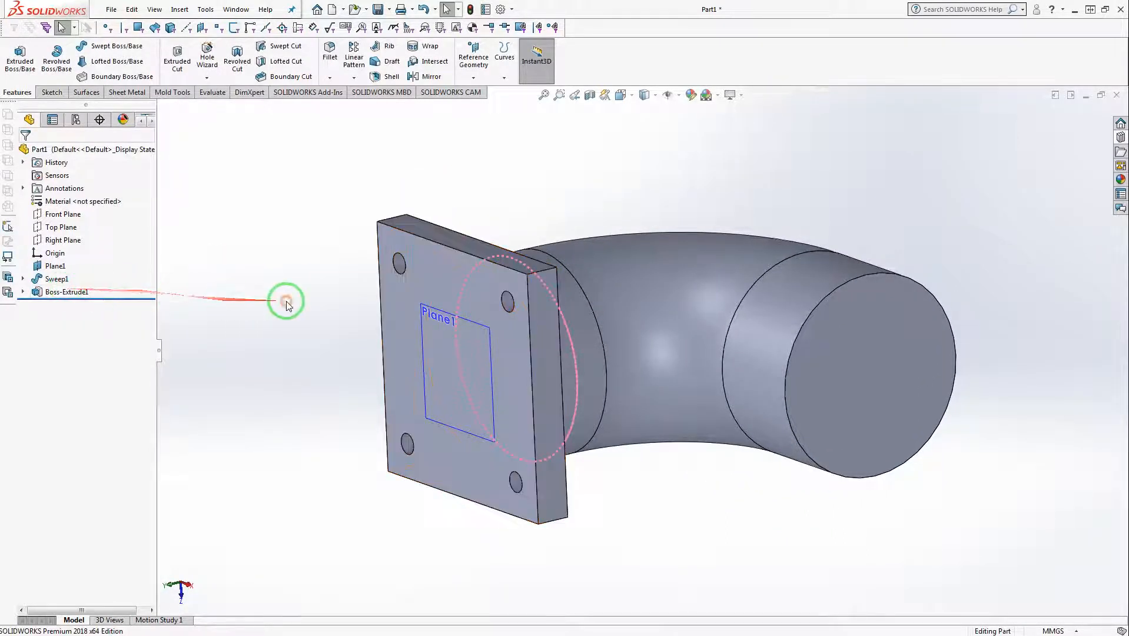
pyautogui.click(22, 292)
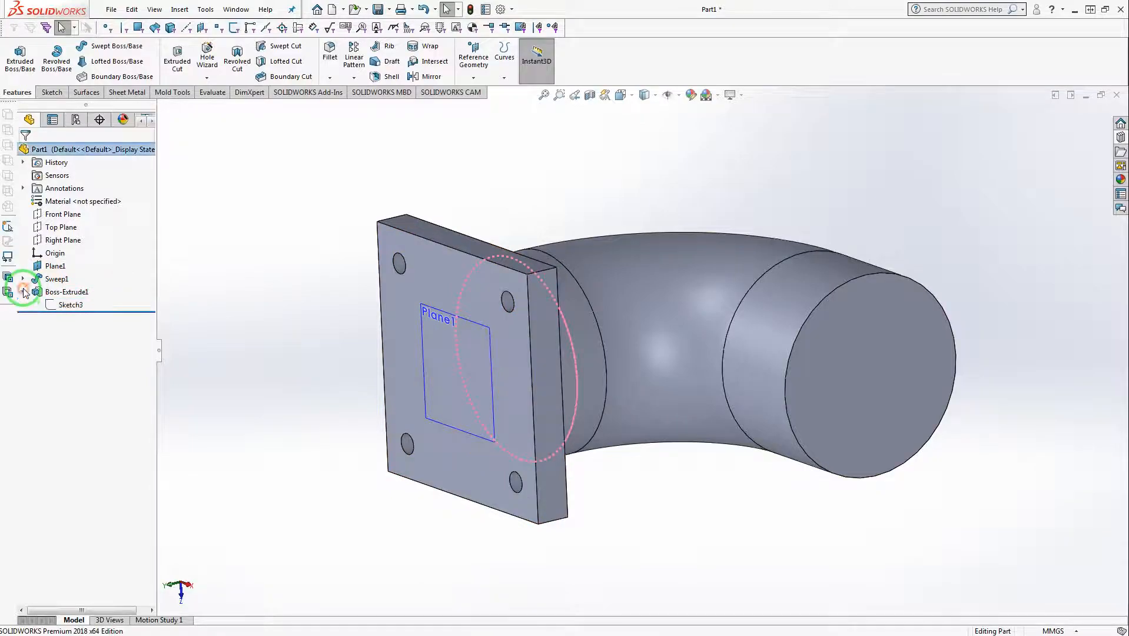
pyautogui.rightClick(61, 305)
pyautogui.click(70, 265)
pyautogui.press('space')
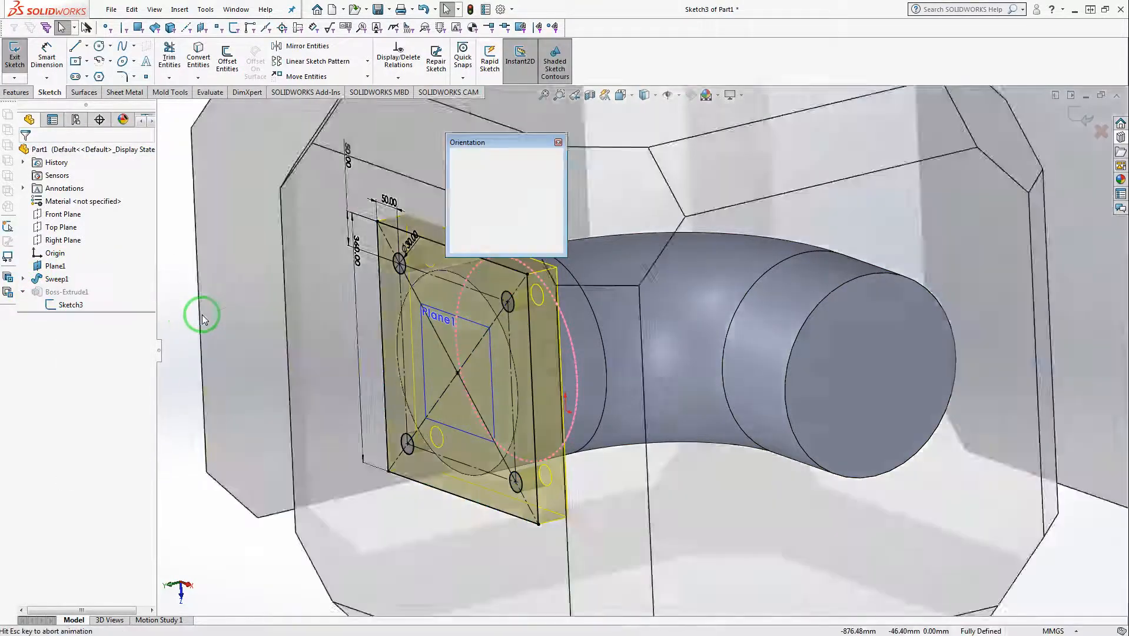
pyautogui.click(556, 208)
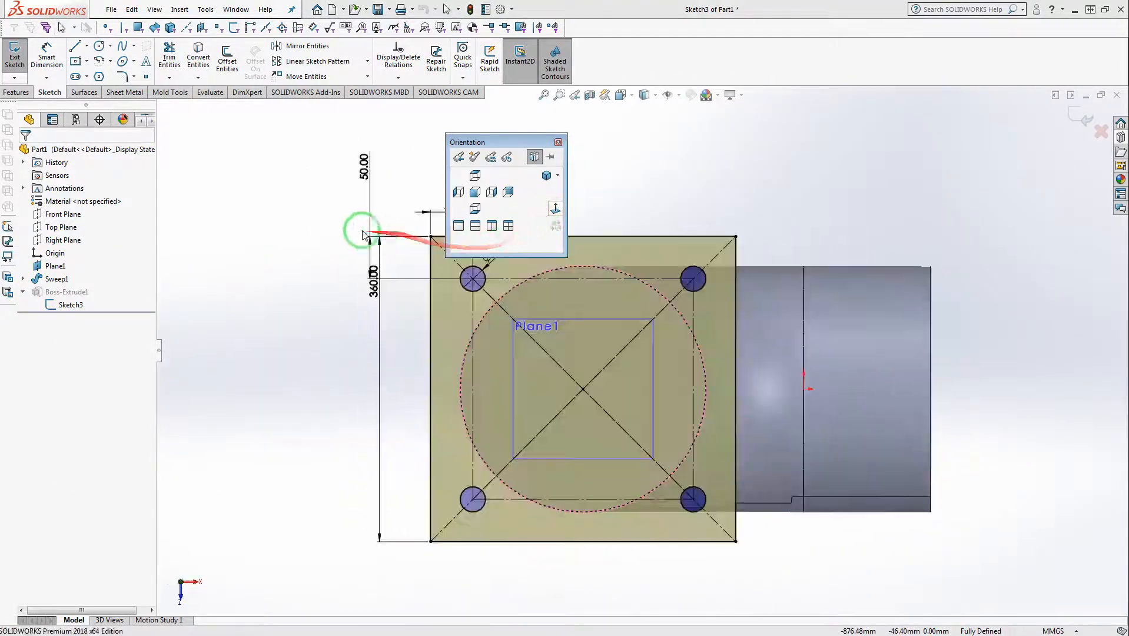
pyautogui.press('z')
pyautogui.moveTo(340, 202)
pyautogui.mouseDown()
pyautogui.moveTo(667, 436)
pyautogui.moveTo(746, 521)
pyautogui.mouseUp()
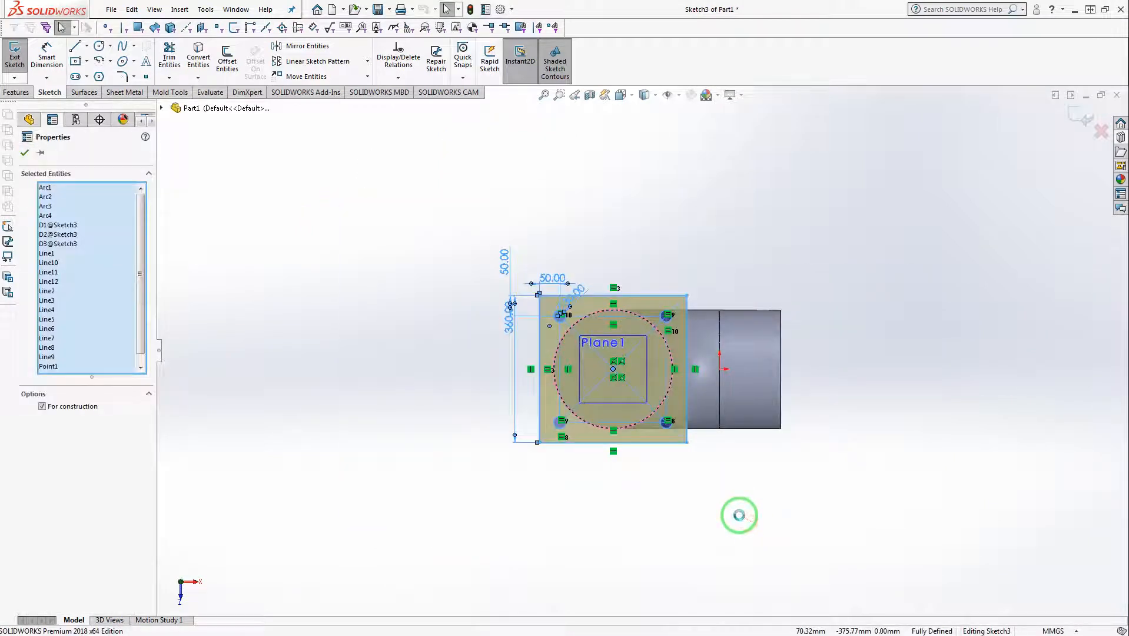
pyautogui.click(688, 489)
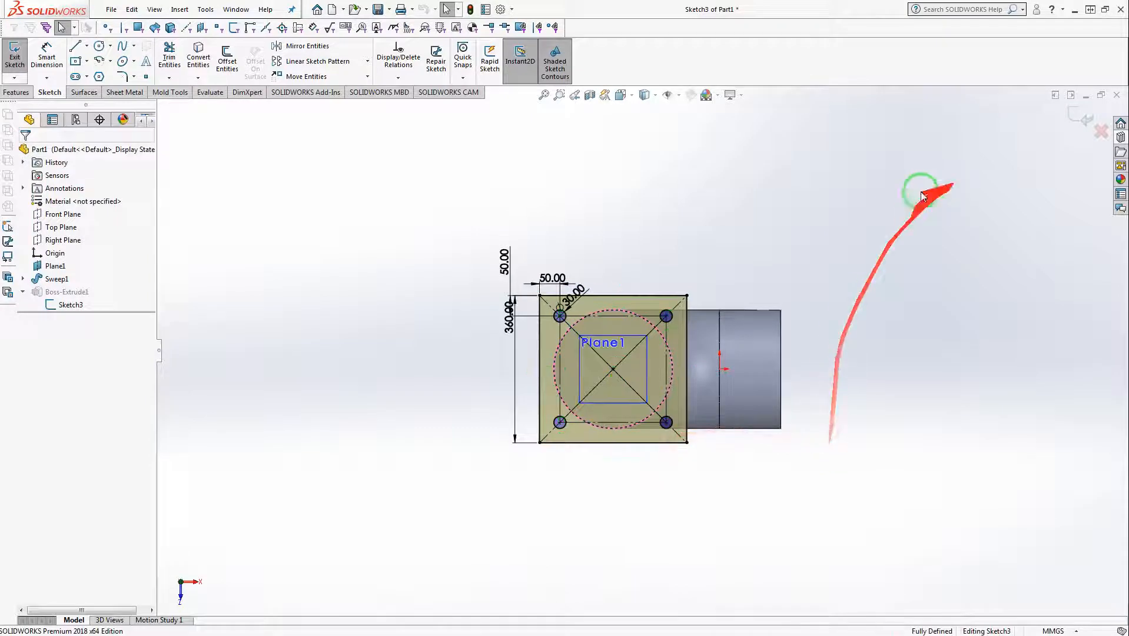
pyautogui.click(1086, 120)
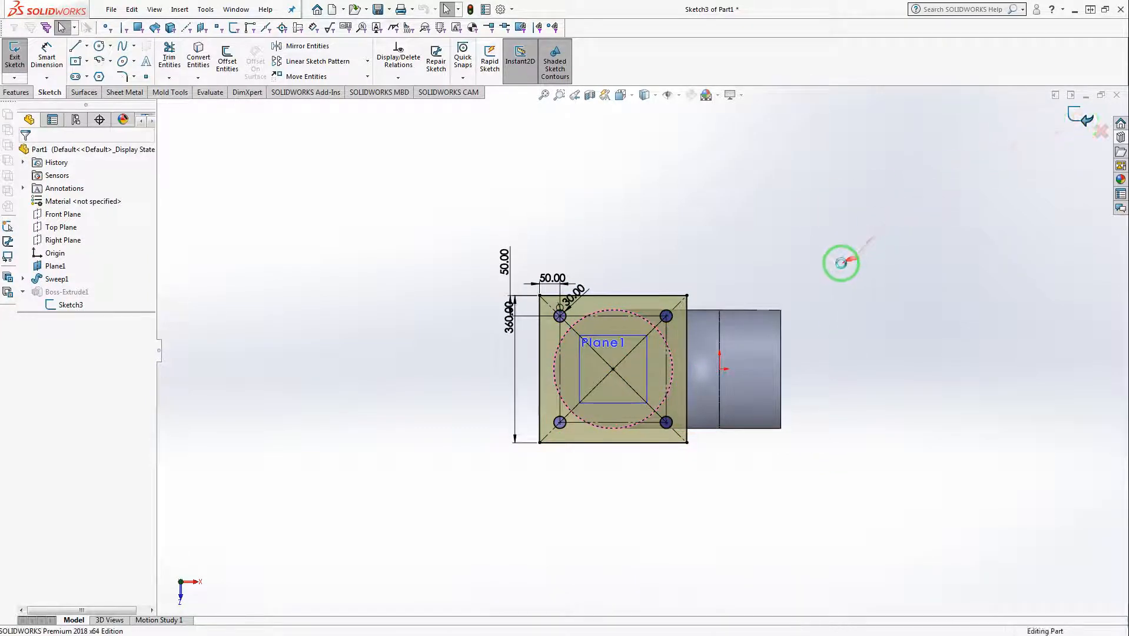
# Start a sketch on the pipe's other circular end face, view it face-on and paste the copied flange profile
pyautogui.moveTo(844, 260); pyautogui.dragTo(738, 316, button='middle')
pyautogui.click(745, 353)
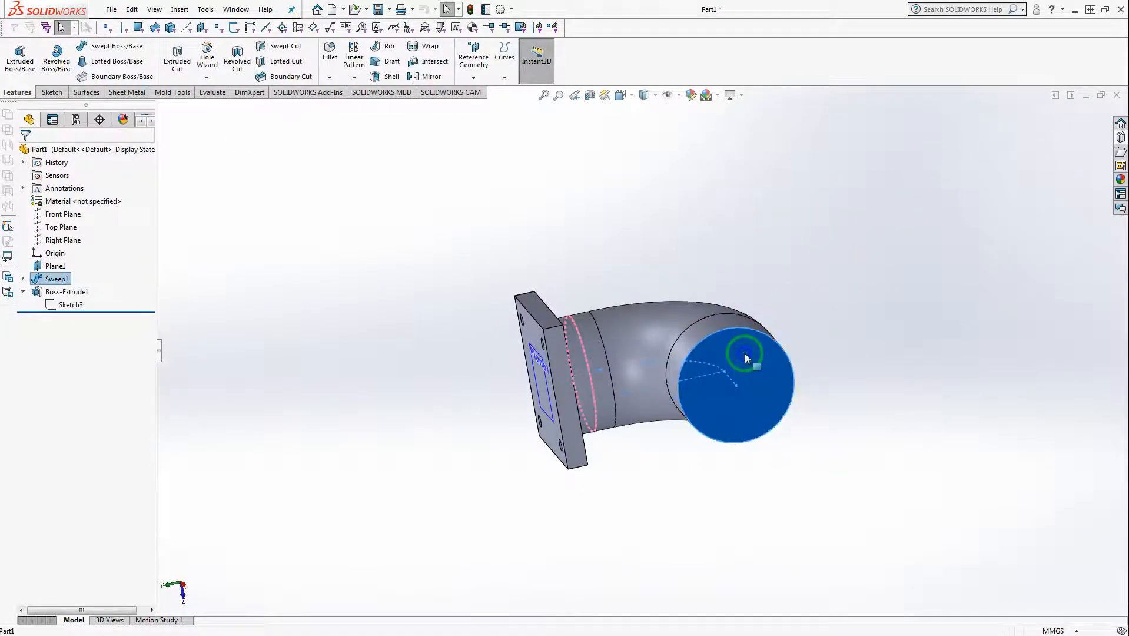
pyautogui.rightClick(744, 353)
pyautogui.click(756, 335)
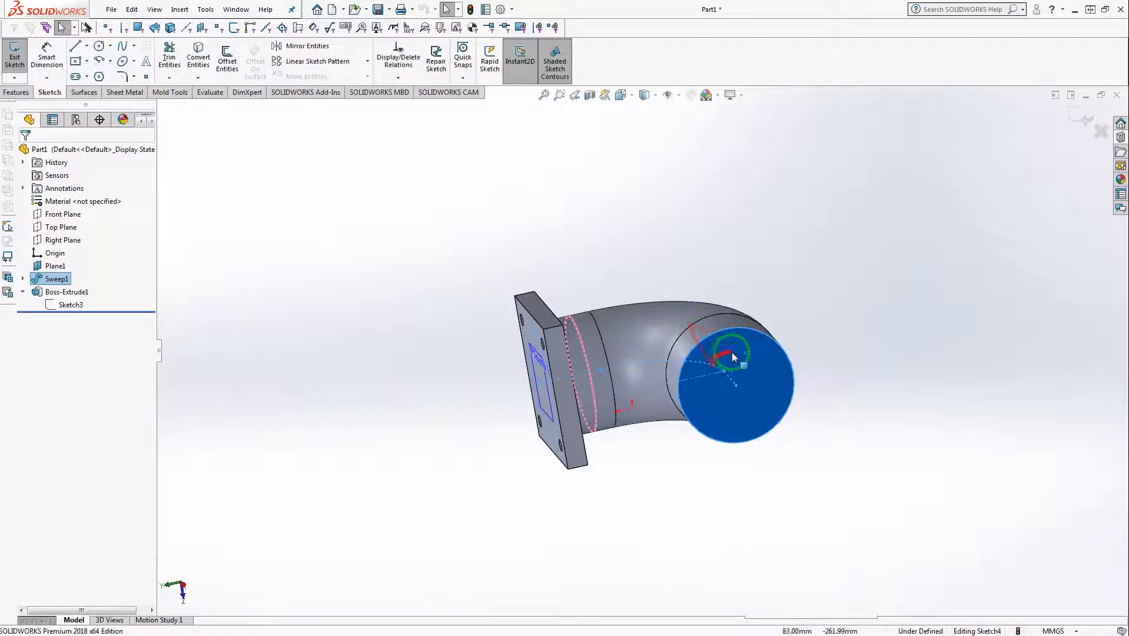
pyautogui.press('space')
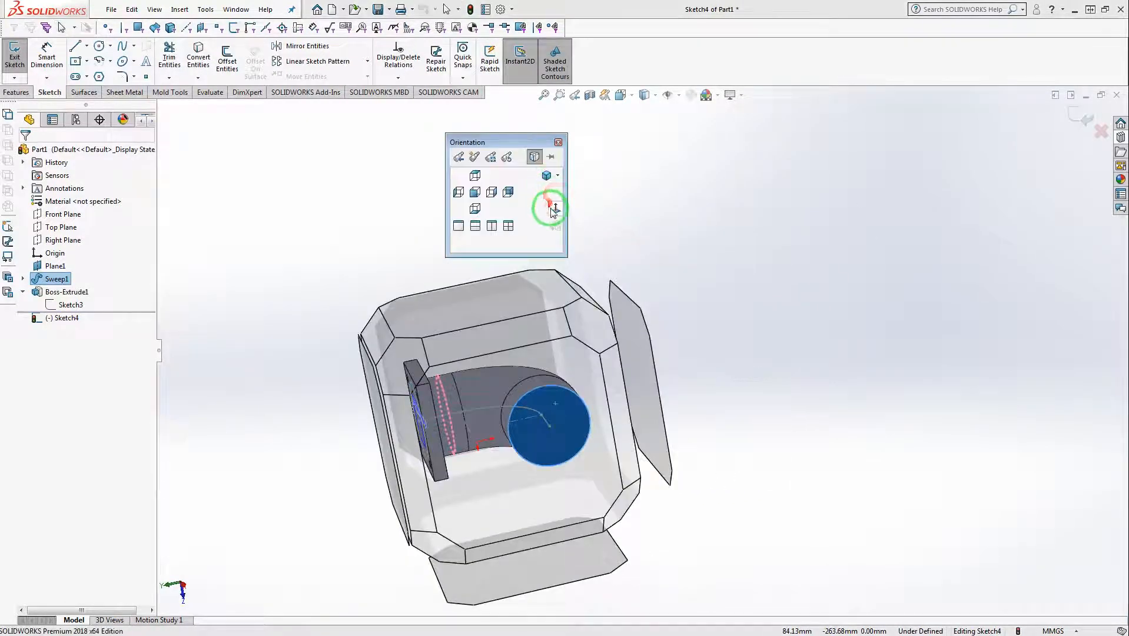
pyautogui.click(555, 209)
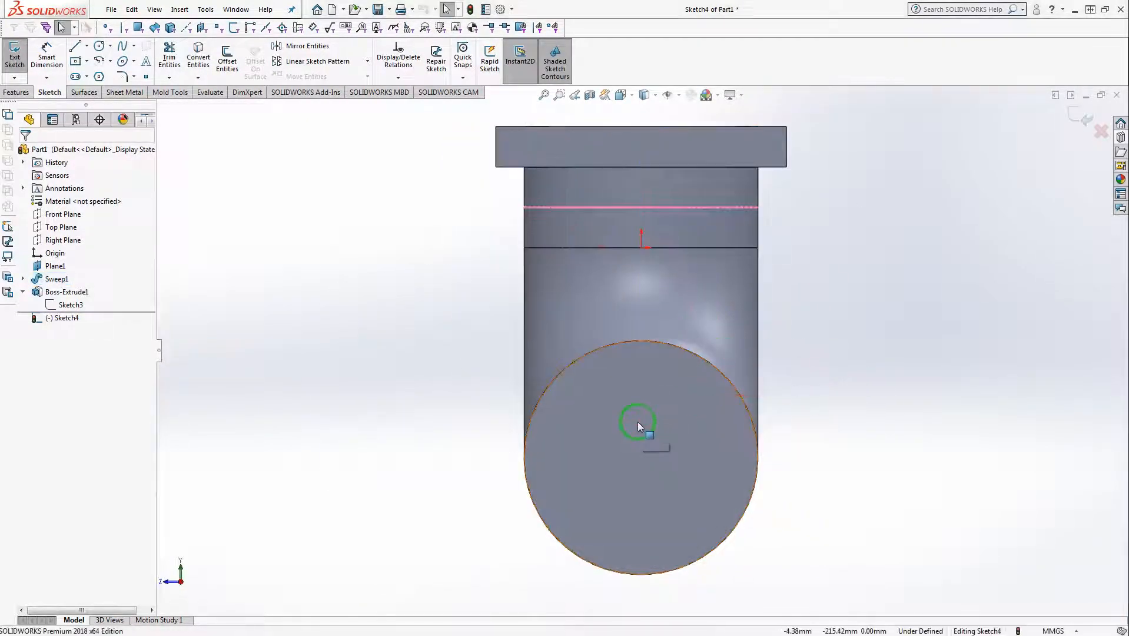
pyautogui.hotkey('ctrl', 'v')
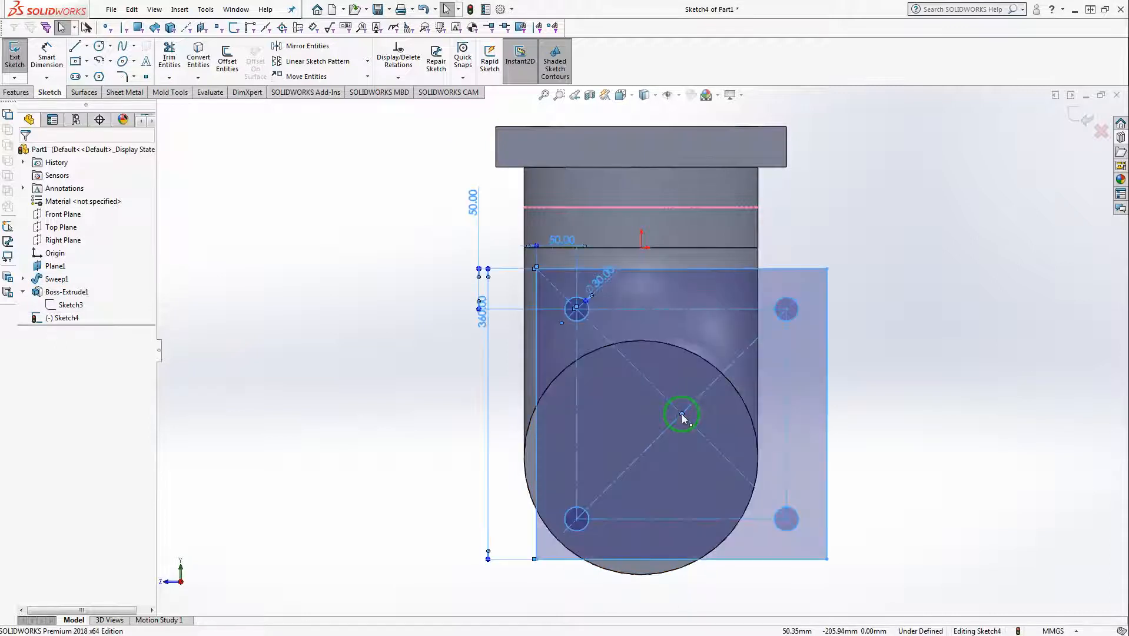
pyautogui.scroll(4, 701, 418)
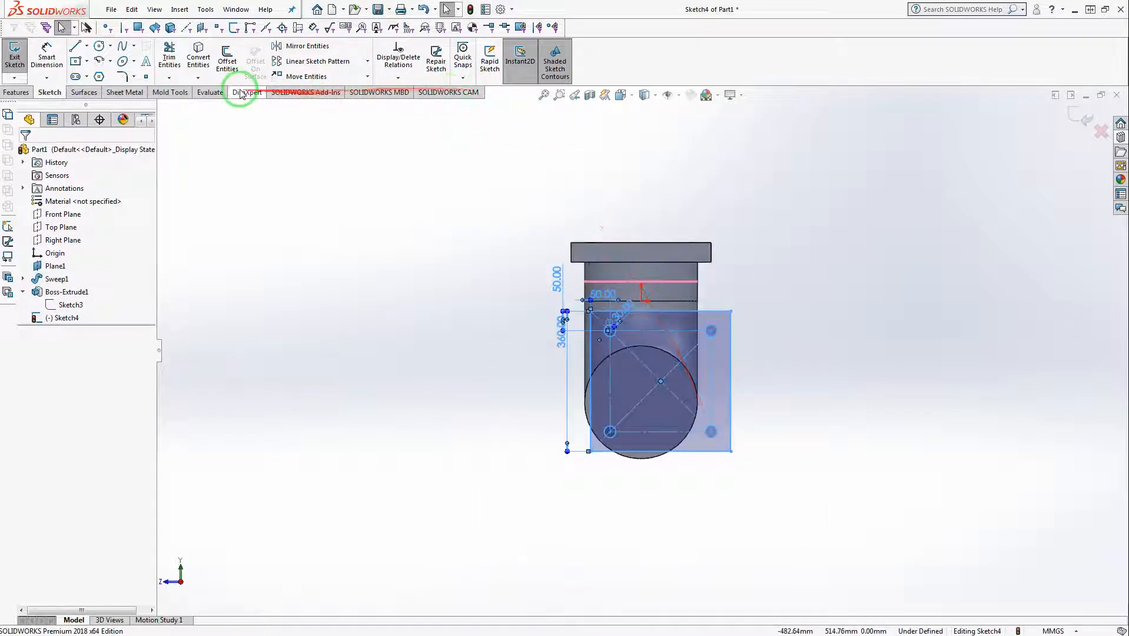
pyautogui.click(368, 77)
pyautogui.click(336, 95)
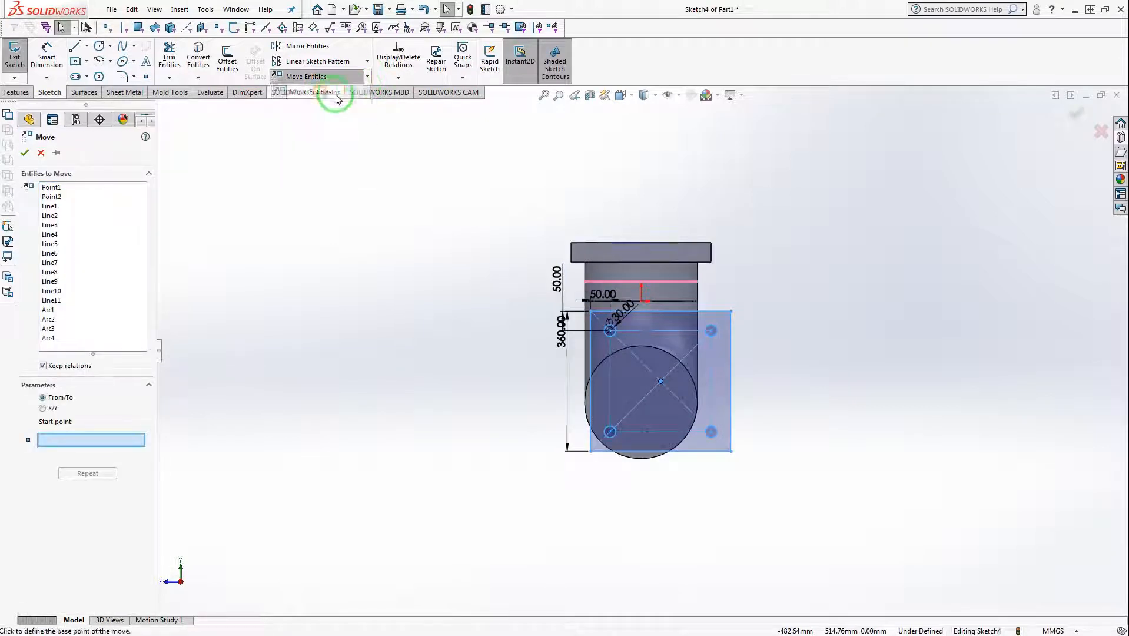
pyautogui.press('Escape')
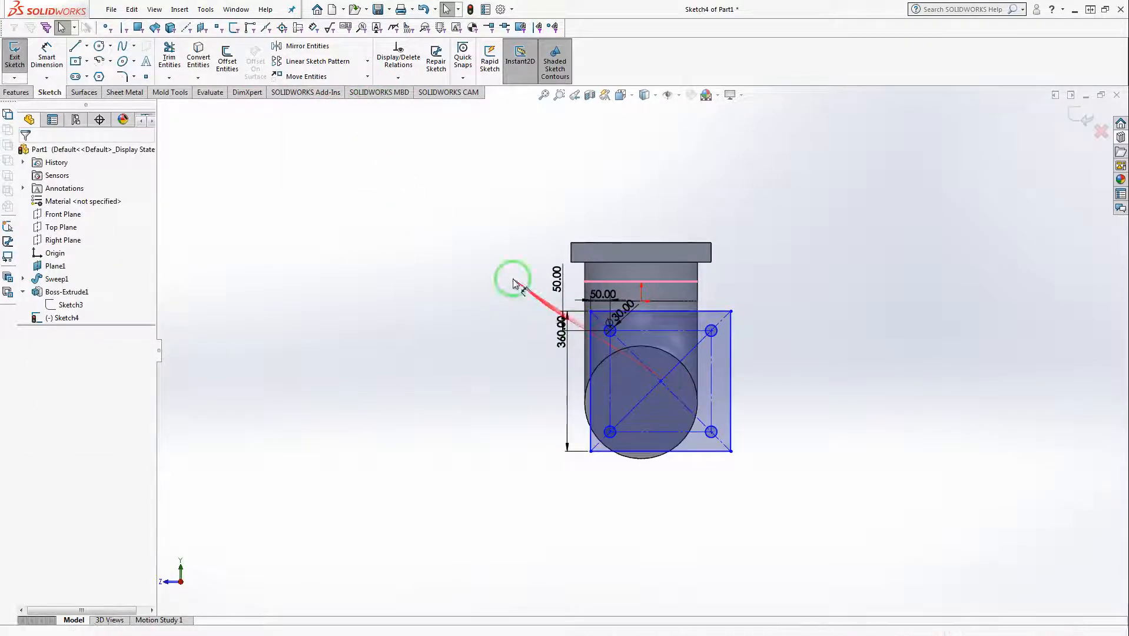
# Move the entire pasted flange profile by its centre to an empty area beside the pipe
pyautogui.moveTo(453, 215)
pyautogui.mouseDown()
pyautogui.moveTo(681, 365)
pyautogui.moveTo(819, 497)
pyautogui.mouseUp()
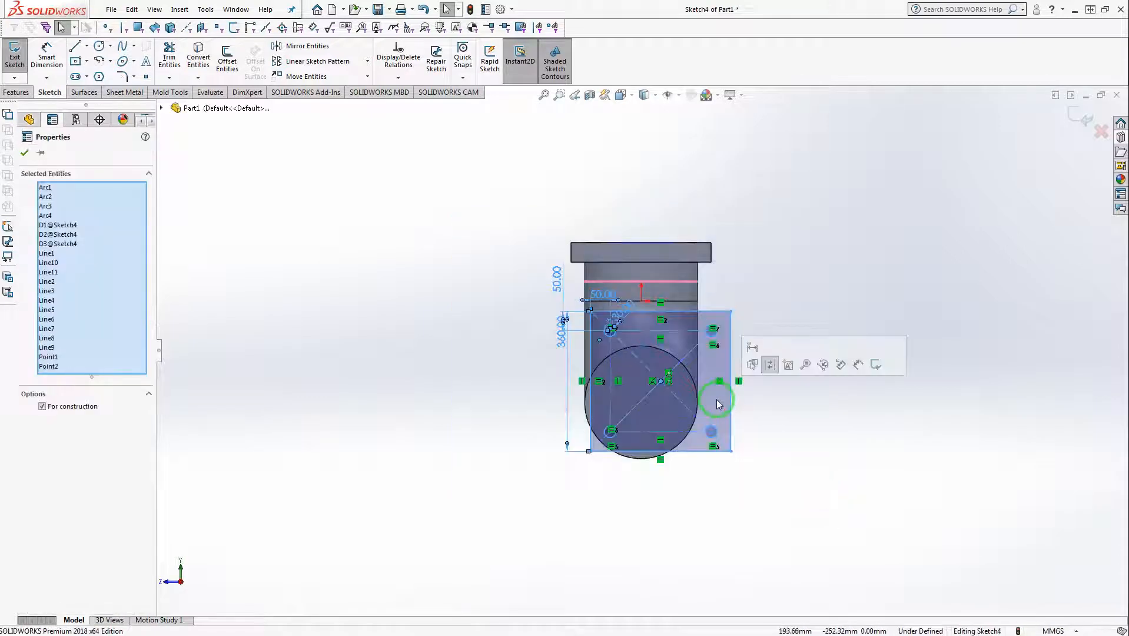
pyautogui.click(306, 76)
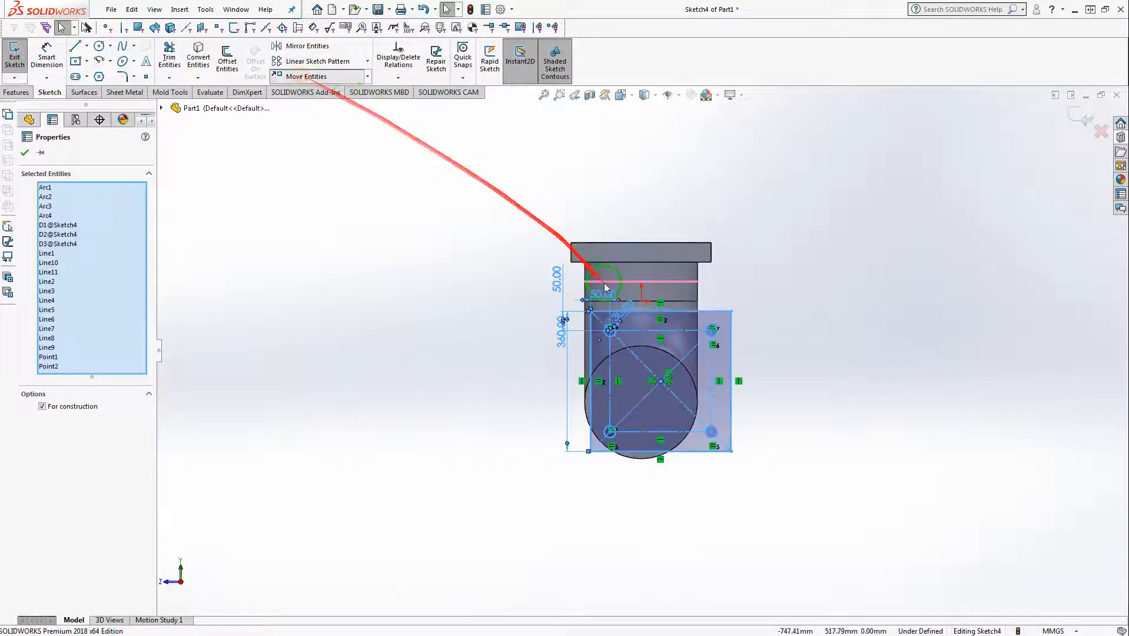
pyautogui.click(659, 381)
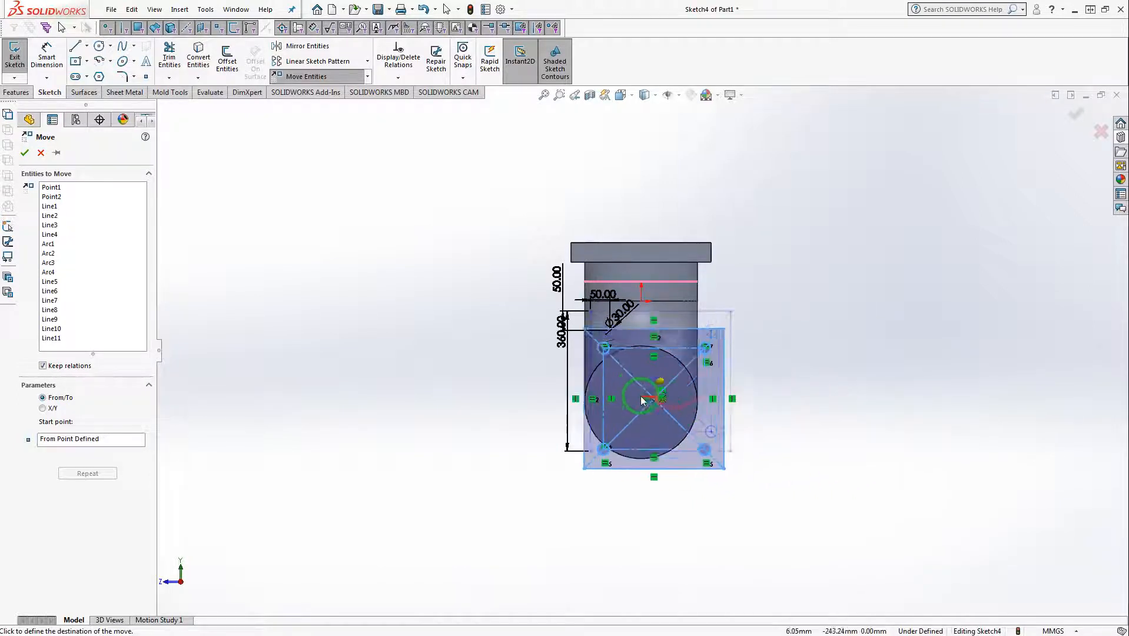
pyautogui.click(798, 386)
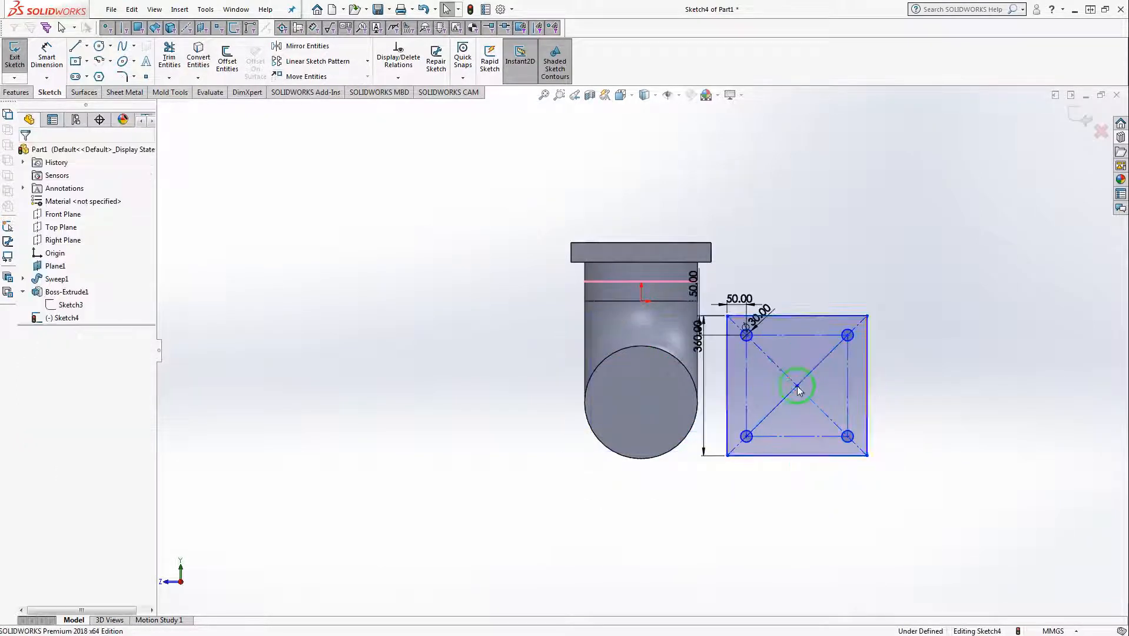
# Place a sketch point at the centre of the pipe's circular end face
pyautogui.click(144, 77)
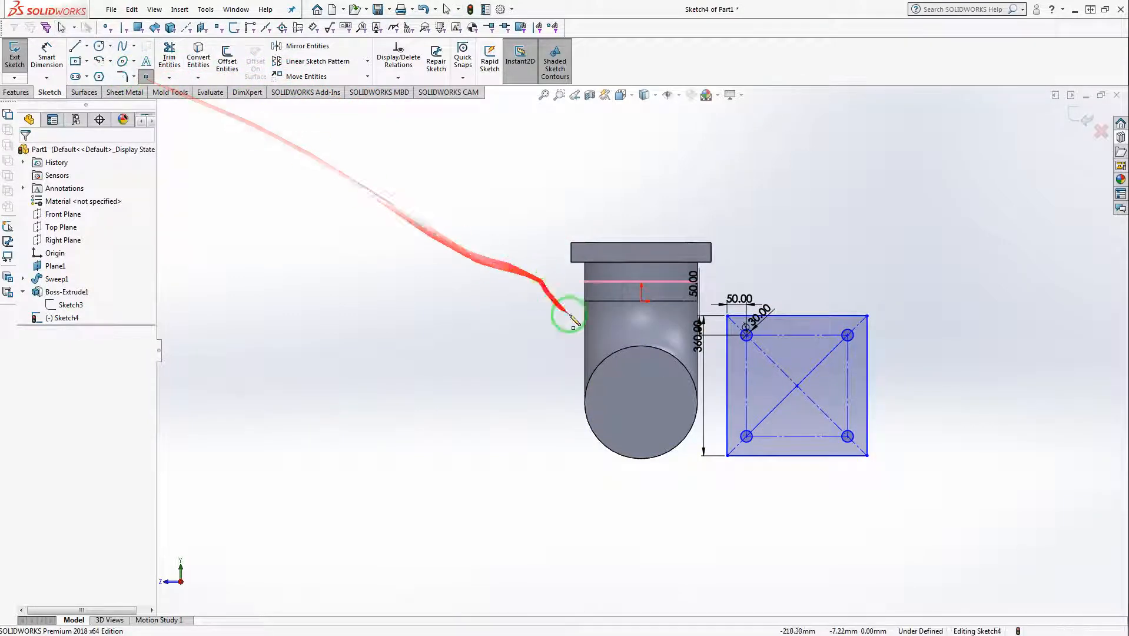
pyautogui.click(642, 403)
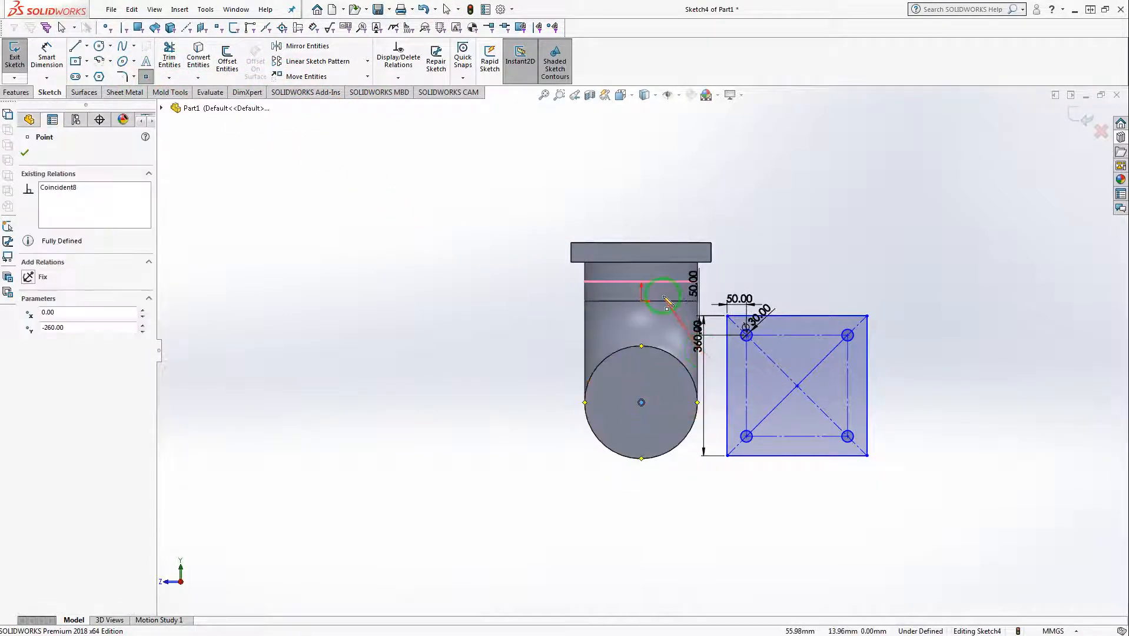
pyautogui.press('Escape')
# Try to move the flange profile together with the sketch point from the profile's centre to the pipe face's centre
pyautogui.moveTo(921, 269)
pyautogui.mouseDown()
pyautogui.moveTo(650, 471)
pyautogui.moveTo(635, 468)
pyautogui.mouseUp()
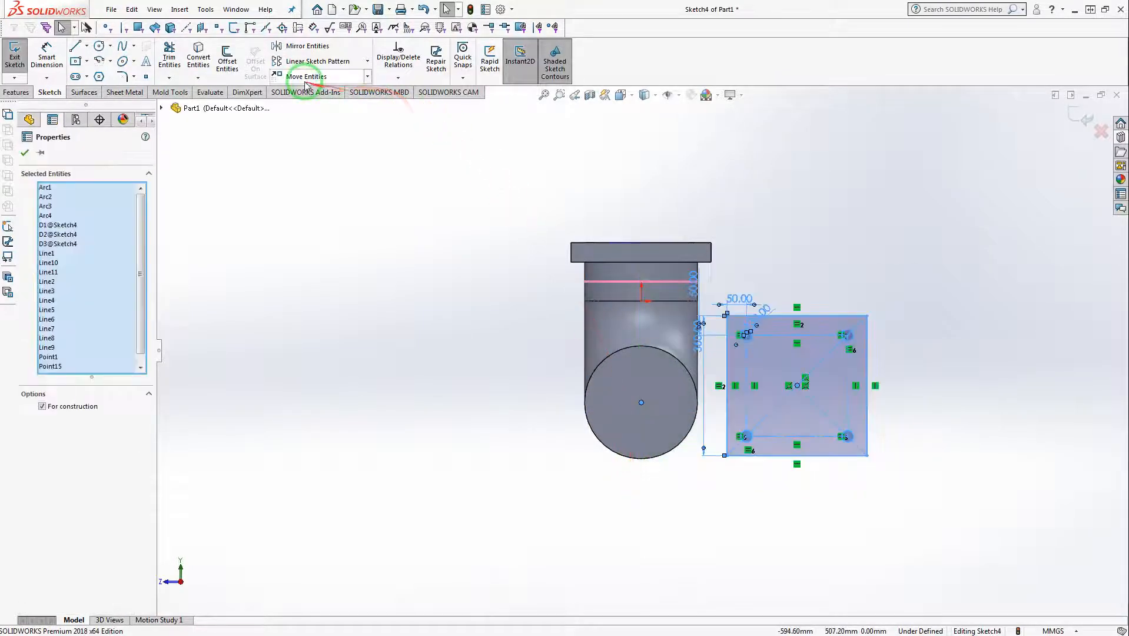
pyautogui.click(797, 386)
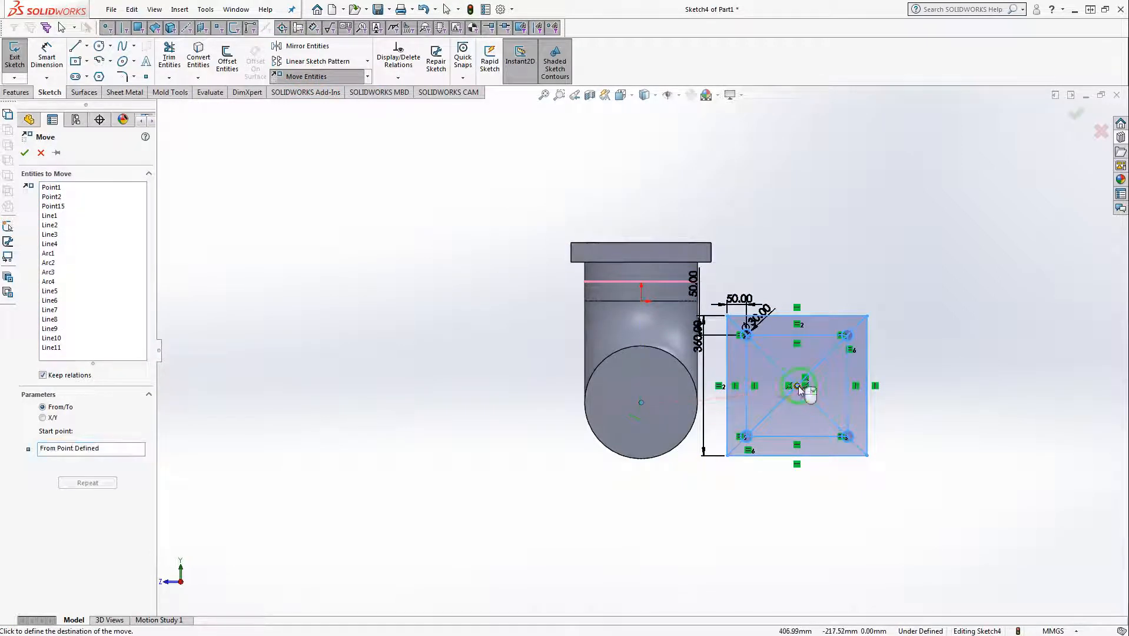
pyautogui.click(642, 405)
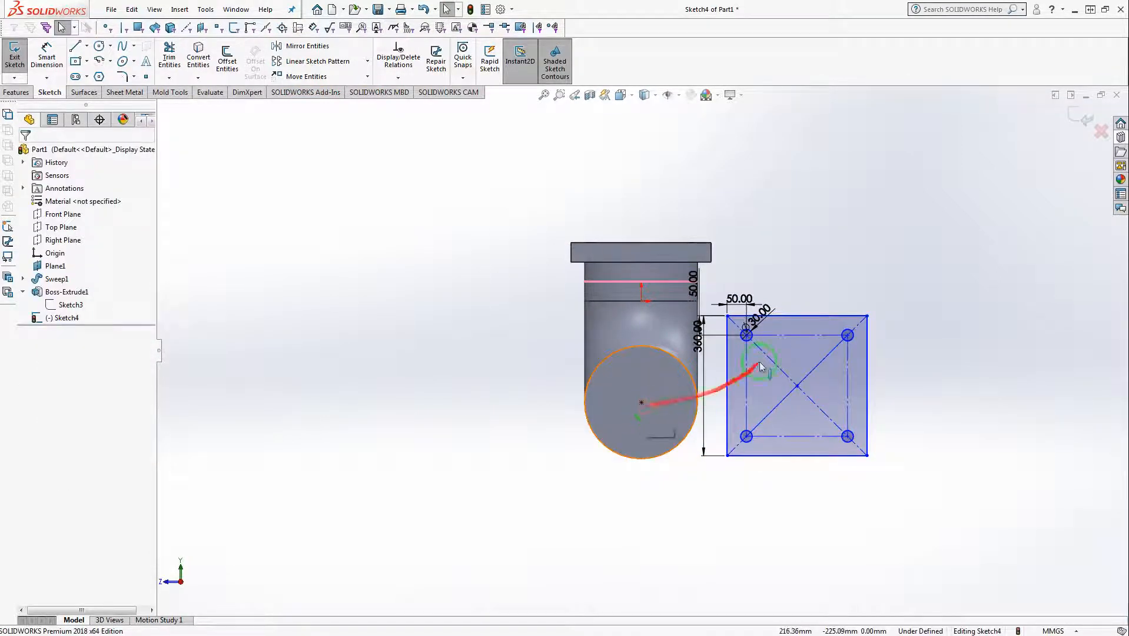
# Move only the flange profile, without the sketch point, from its centre onto the point at the pipe face's centre
pyautogui.moveTo(638, 220)
pyautogui.mouseDown()
pyautogui.moveTo(677, 244)
pyautogui.moveTo(925, 495)
pyautogui.mouseUp()
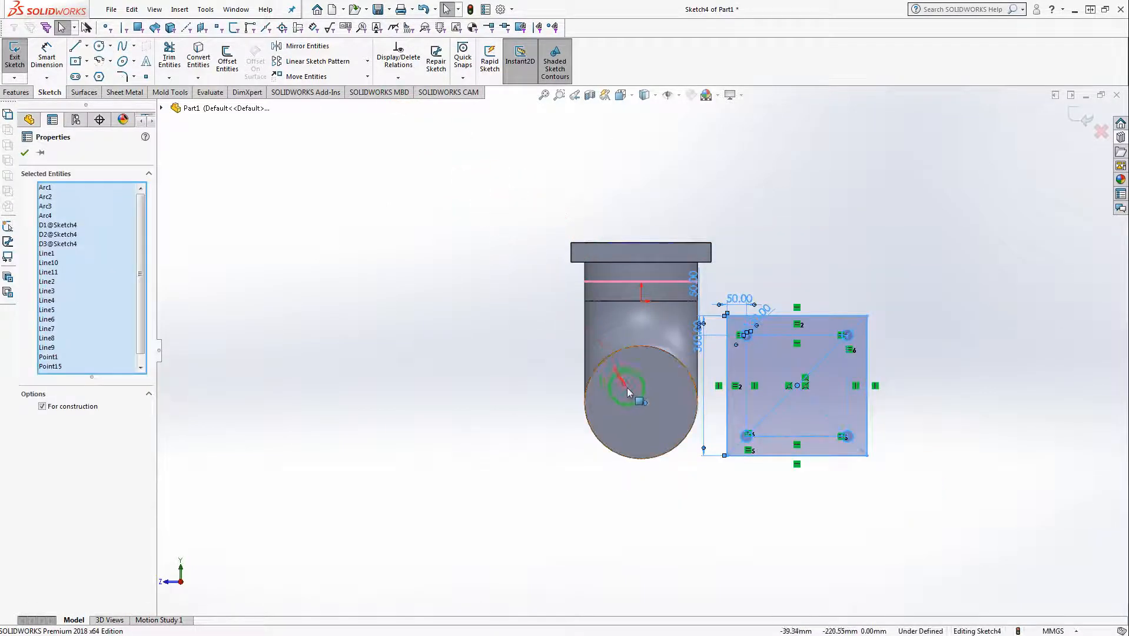
pyautogui.keyDown('ctrl'); pyautogui.click(642, 404); pyautogui.keyUp('ctrl')
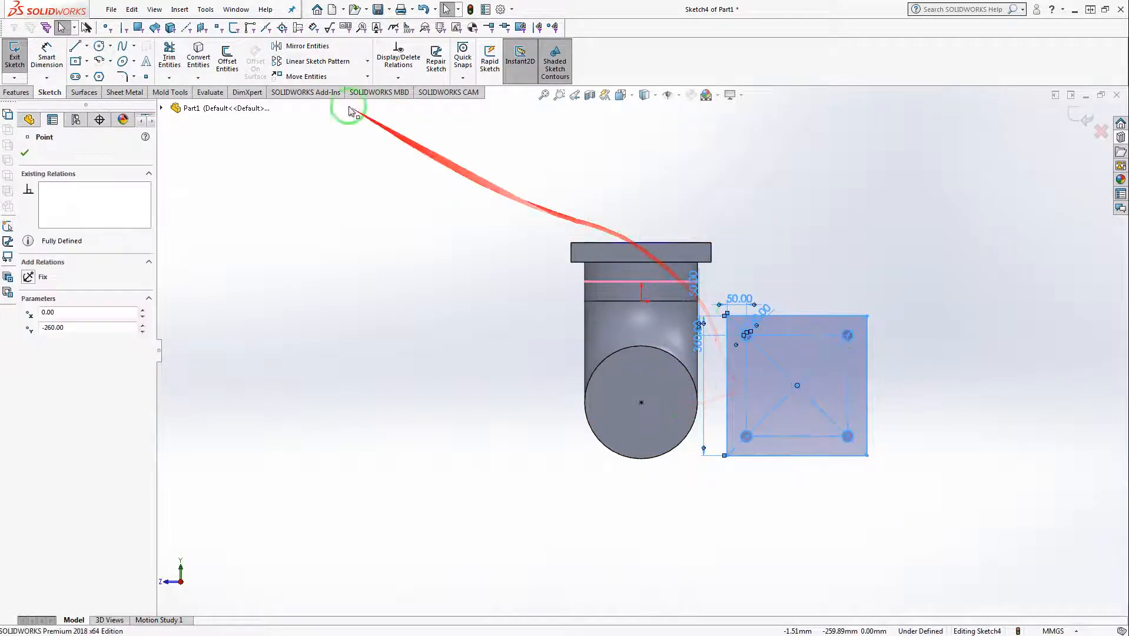
pyautogui.click(289, 77)
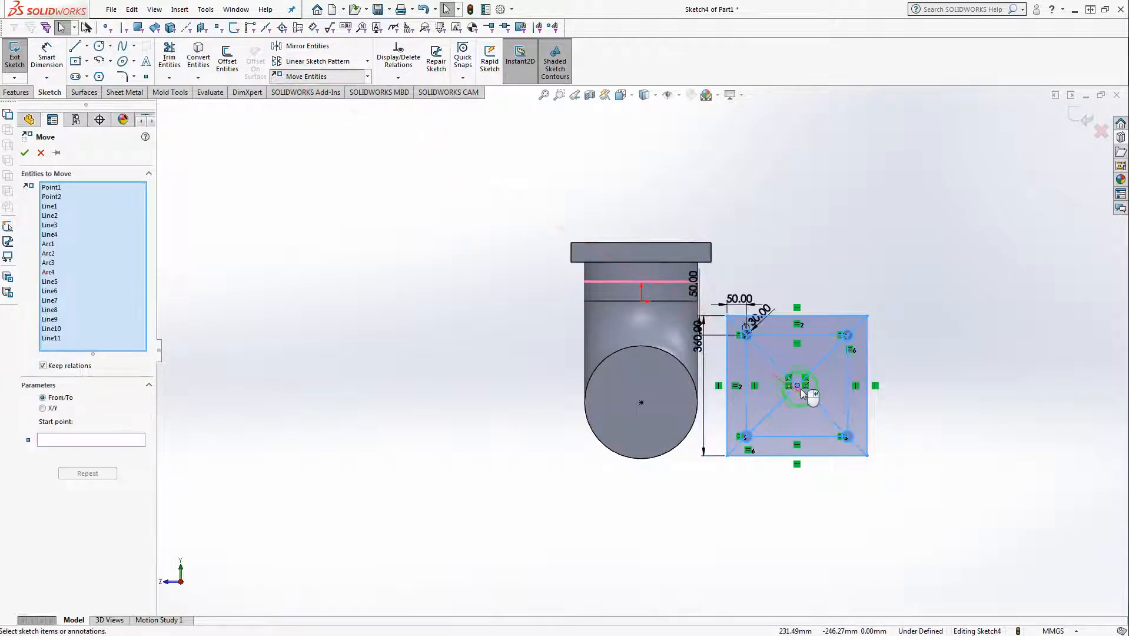
pyautogui.click(797, 386)
pyautogui.click(798, 386)
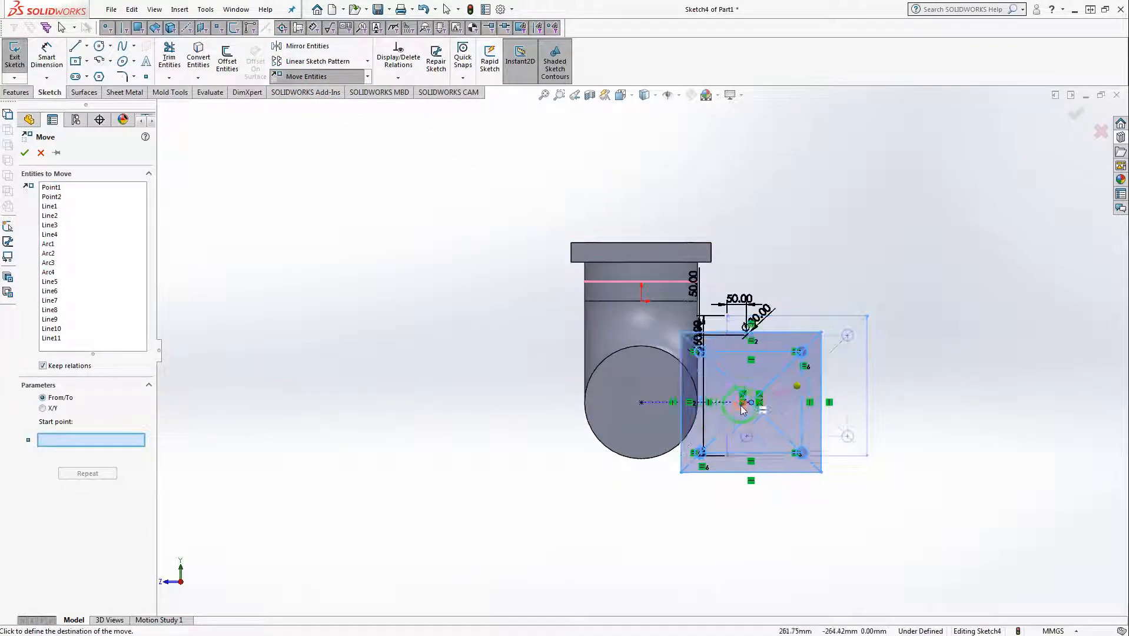
pyautogui.click(640, 405)
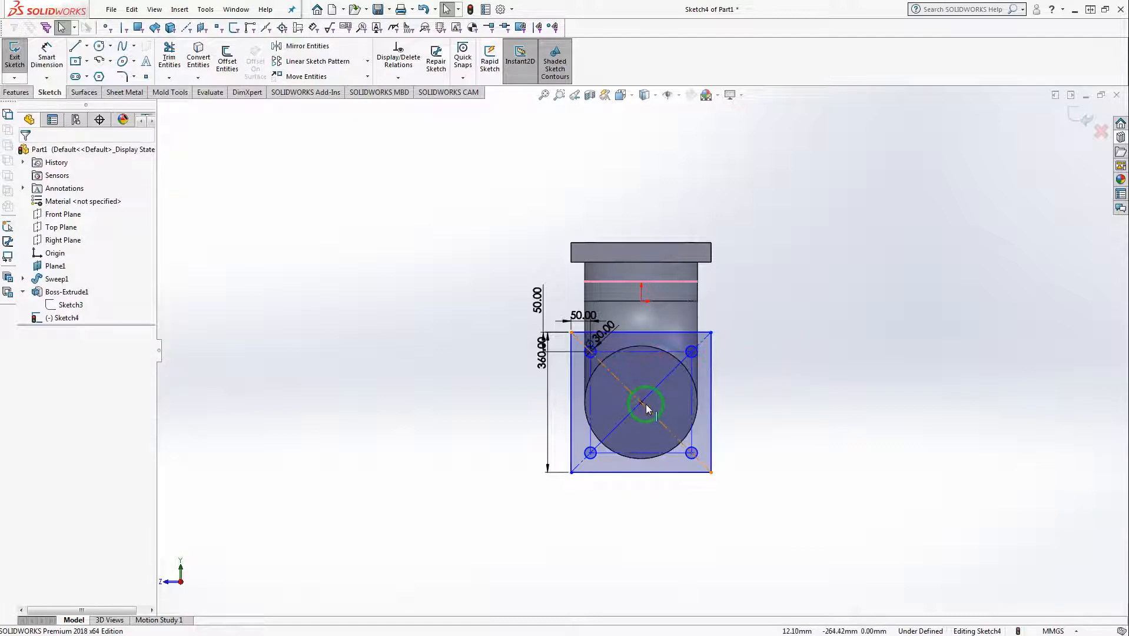
# Undo the last move of the flange profile onto the pipe face
pyautogui.scroll(-5, 646, 404)
pyautogui.scroll(3, 593, 350)
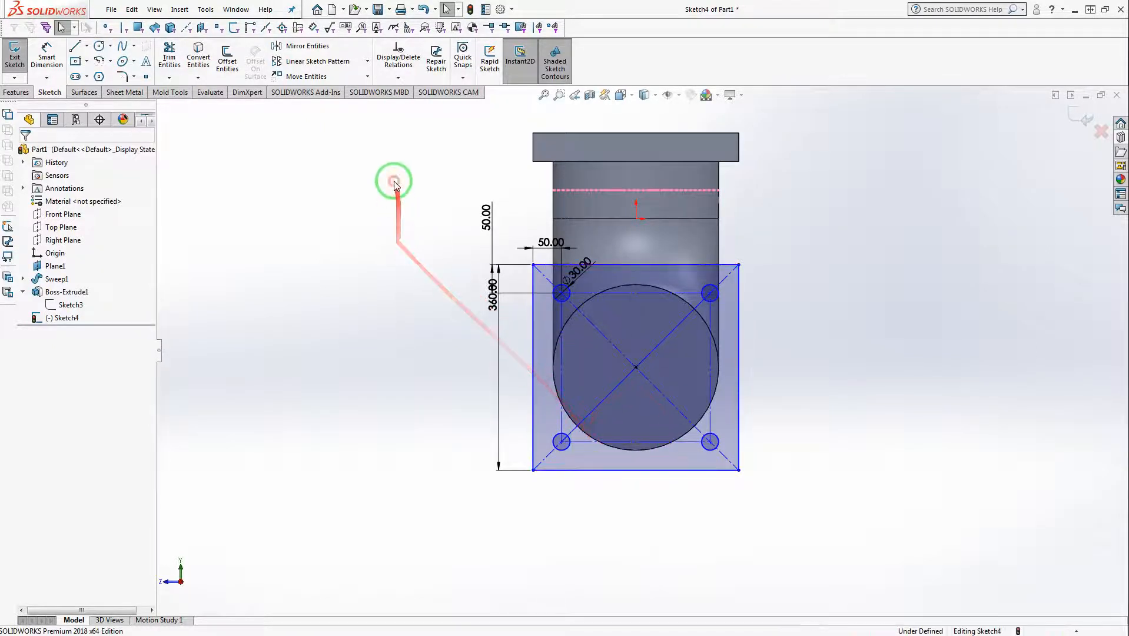
pyautogui.moveTo(390, 177); pyautogui.dragTo(858, 524)
pyautogui.moveTo(393, 181)
pyautogui.mouseDown()
pyautogui.moveTo(346, 275)
pyautogui.moveTo(335, 264)
pyautogui.mouseUp()
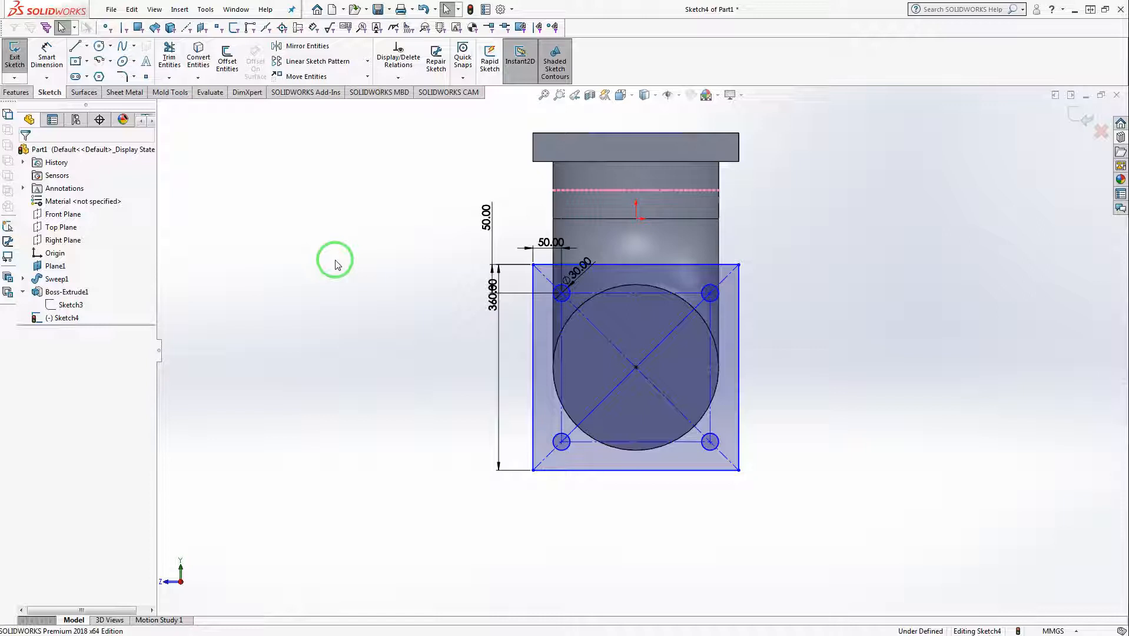
pyautogui.hotkey('ctrl', 'z')
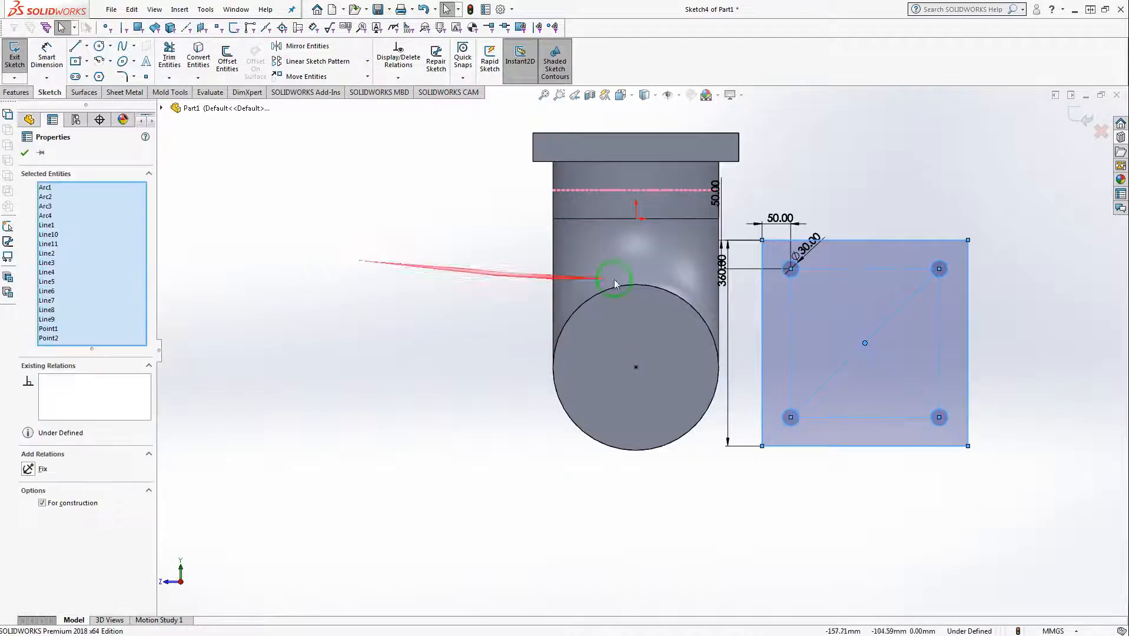
# Select the entire flange profile with its dimensions and turn it into a sketch block
pyautogui.click(905, 174)
pyautogui.moveTo(1037, 160)
pyautogui.mouseDown()
pyautogui.moveTo(748, 383)
pyautogui.moveTo(708, 475)
pyautogui.mouseUp()
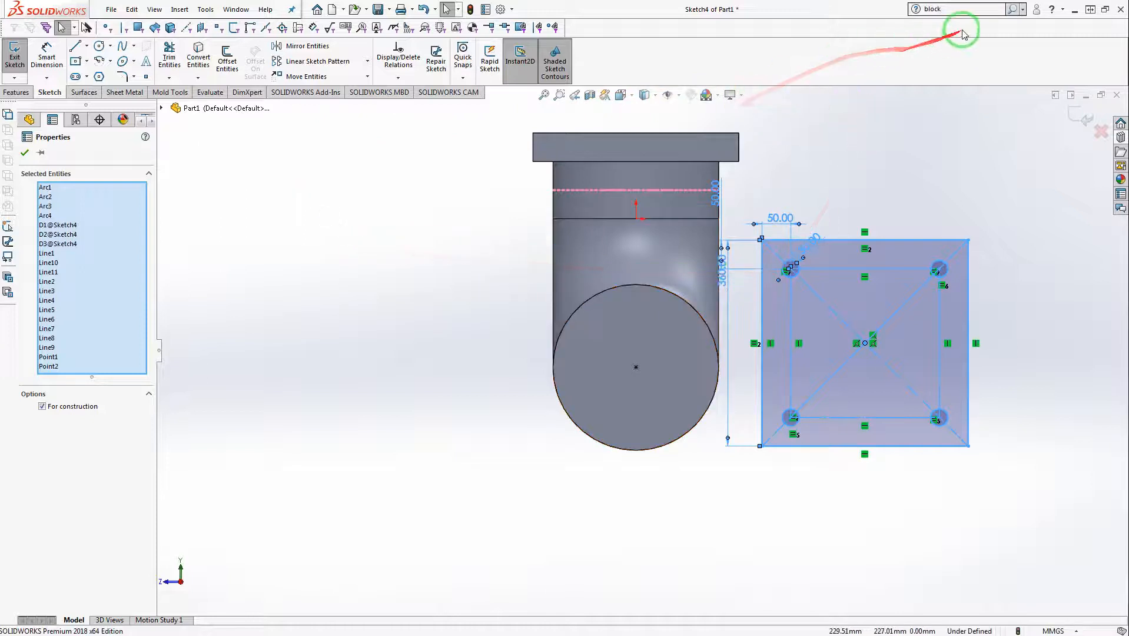
pyautogui.click(968, 11)
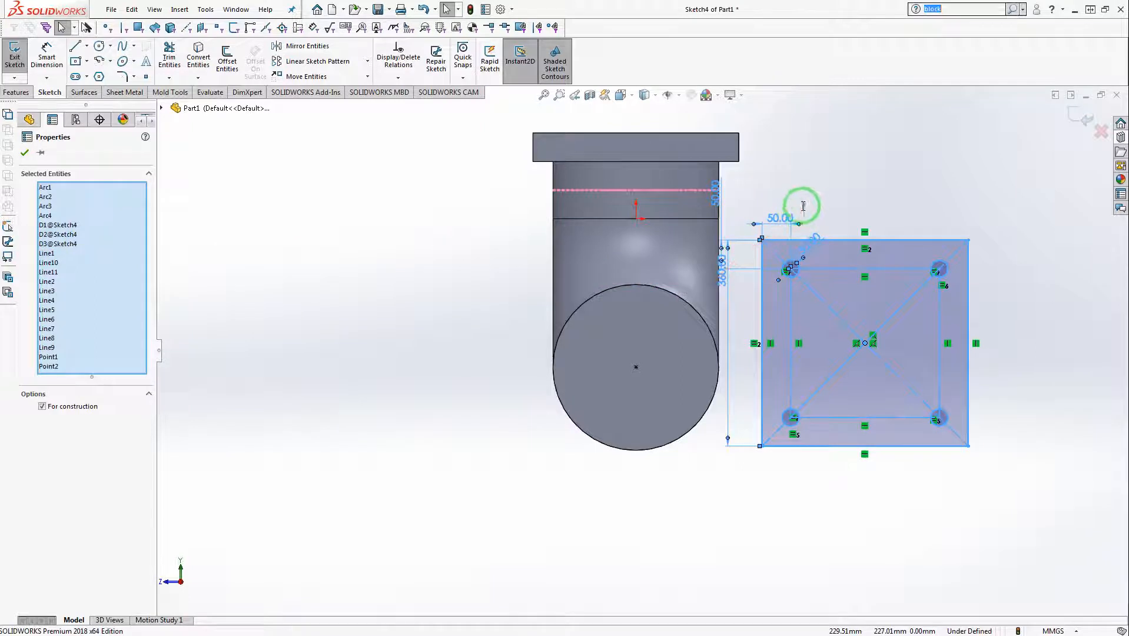
pyautogui.click(805, 251)
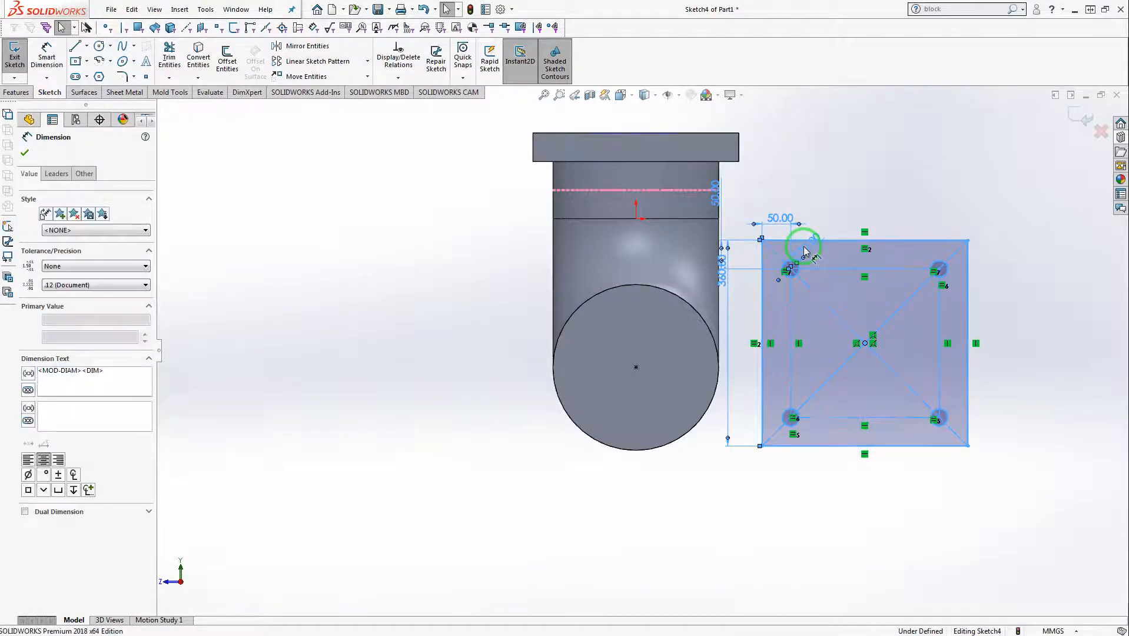
pyautogui.hotkey('ctrl', 'a')
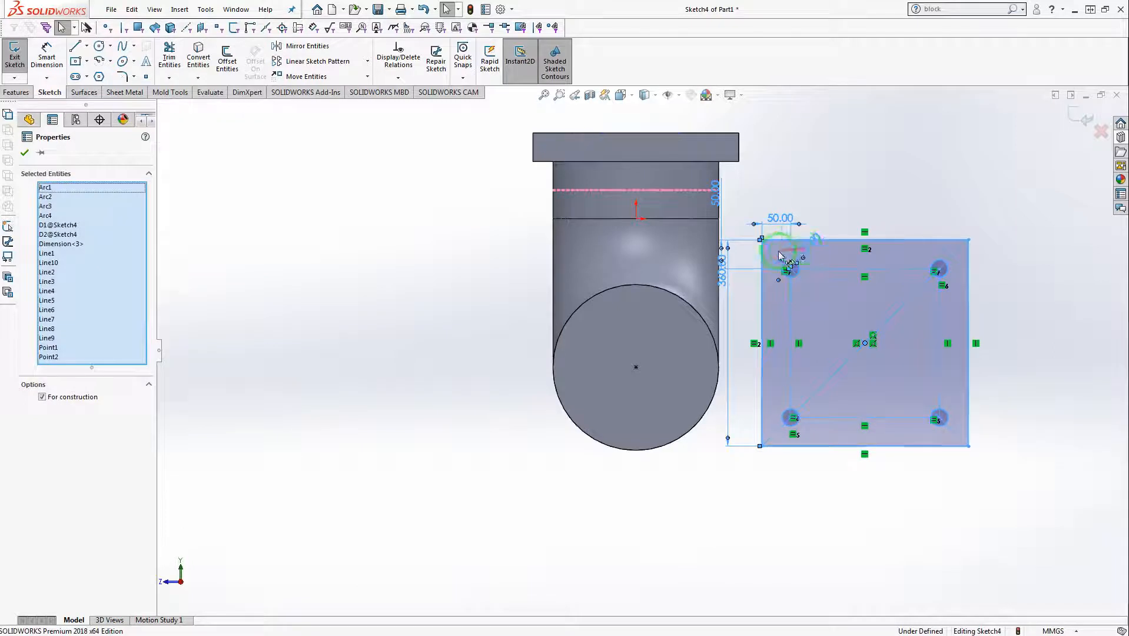
pyautogui.rightClick(803, 248)
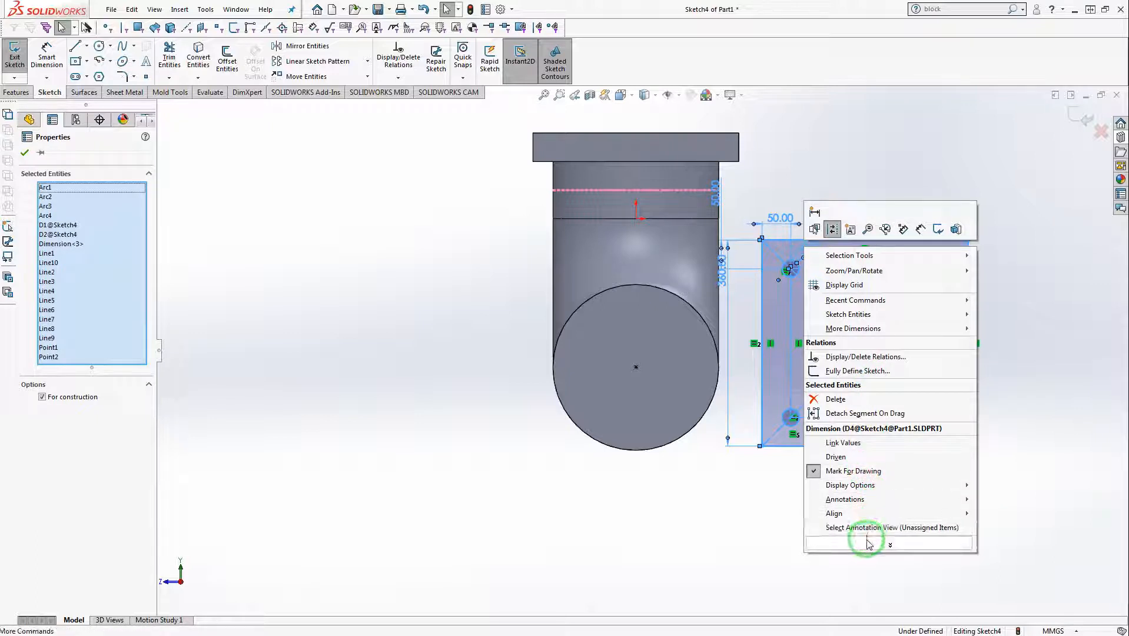
pyautogui.moveTo(869, 545)
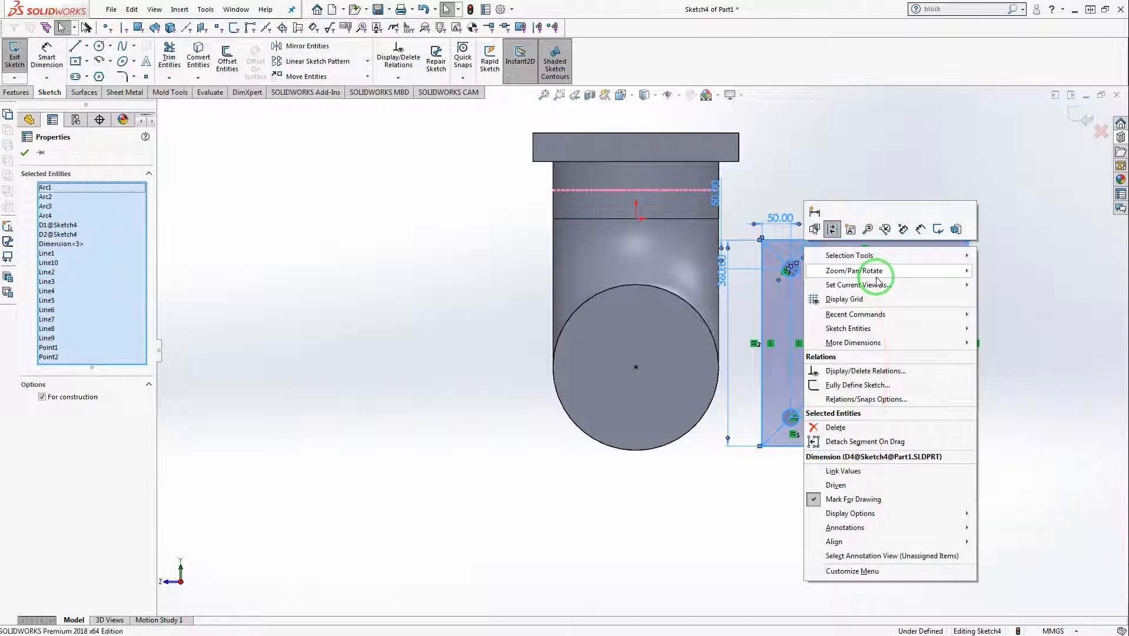
pyautogui.moveTo(876, 277)
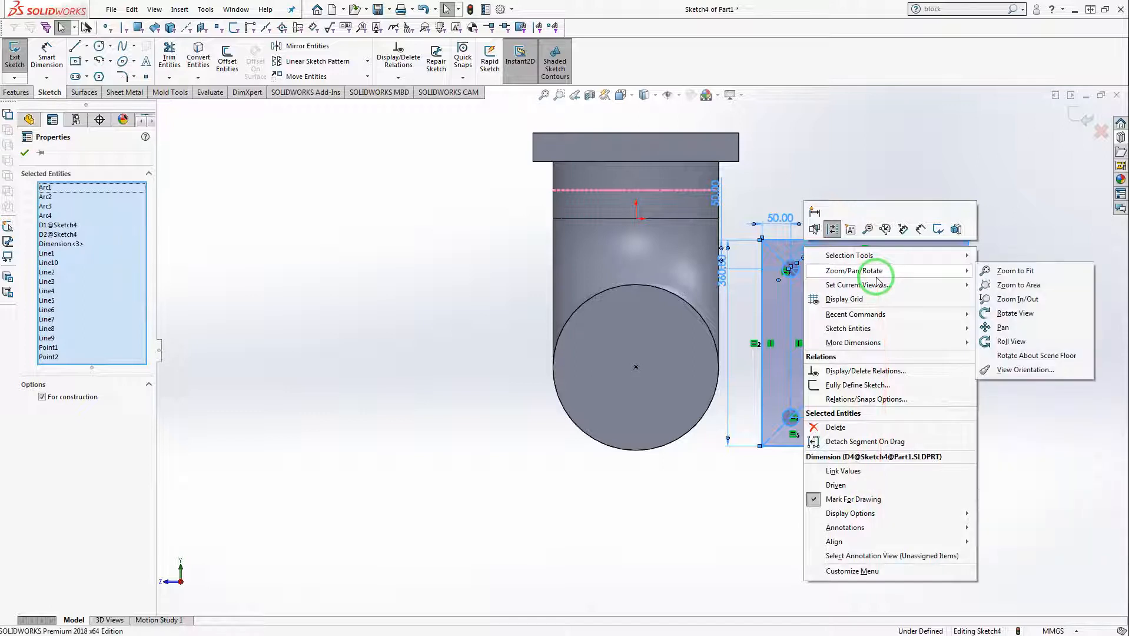
pyautogui.click(851, 230)
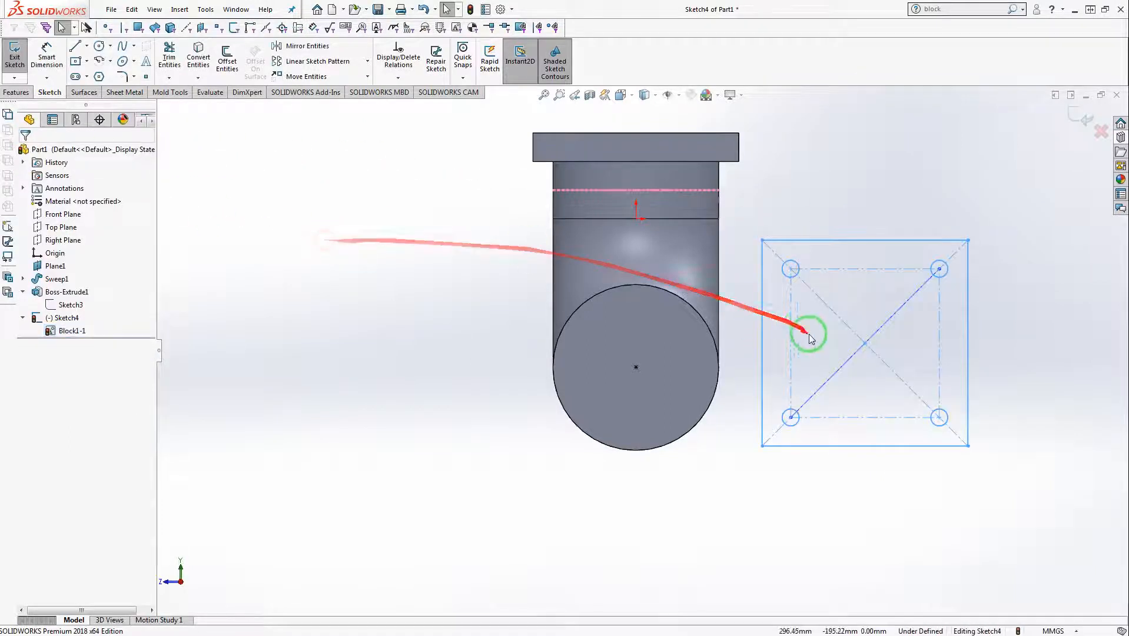
# Attach the block's centre to the point on the pipe's end face and apply a Vertical relation to one outer side
pyautogui.moveTo(658, 383); pyautogui.dragTo(637, 369)
pyautogui.click(781, 503)
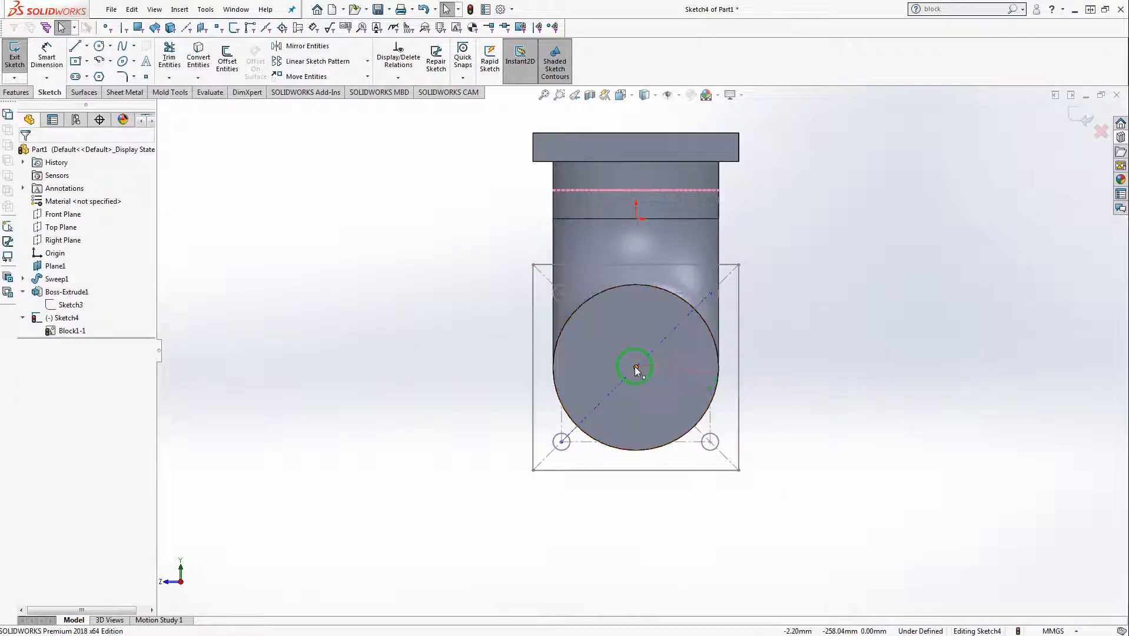
pyautogui.moveTo(736, 260); pyautogui.dragTo(760, 339)
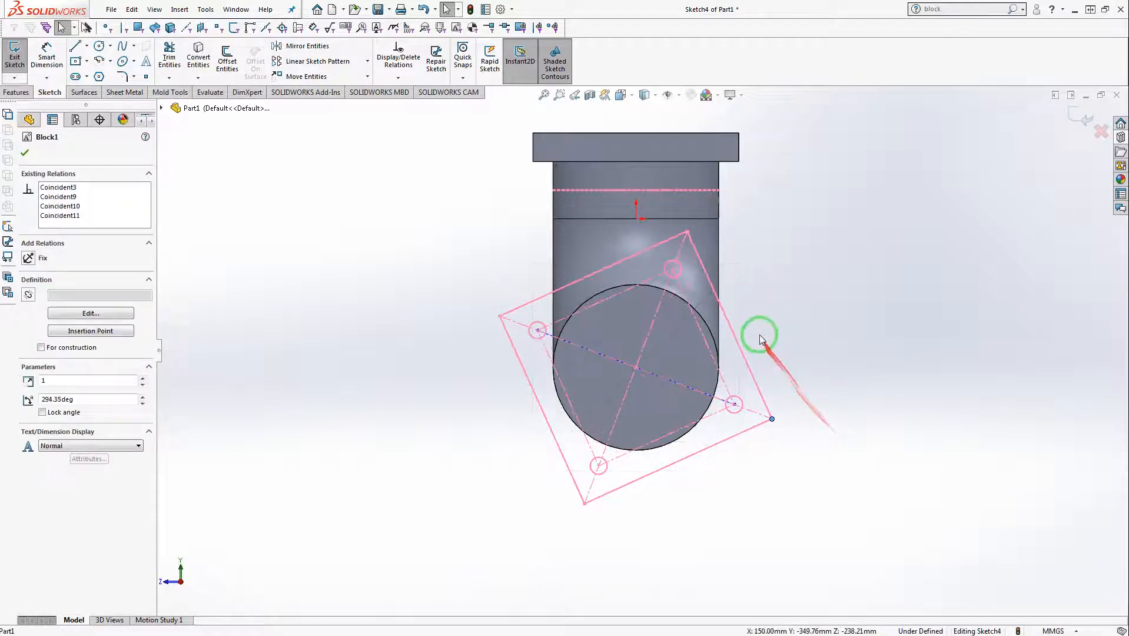
pyautogui.click(736, 333)
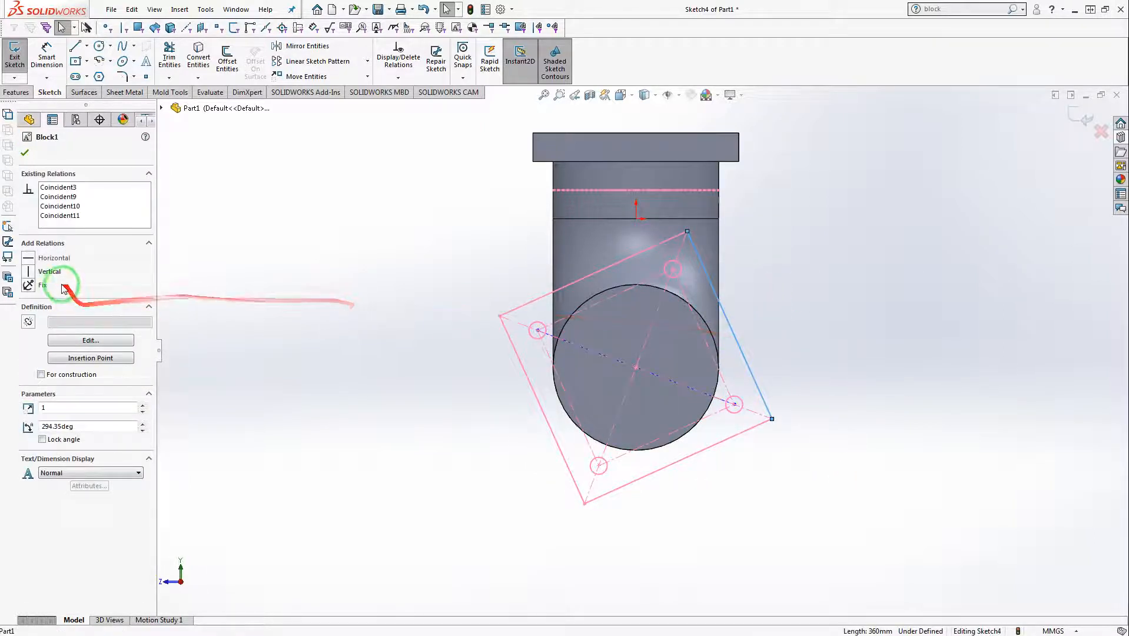
pyautogui.click(47, 273)
pyautogui.click(290, 303)
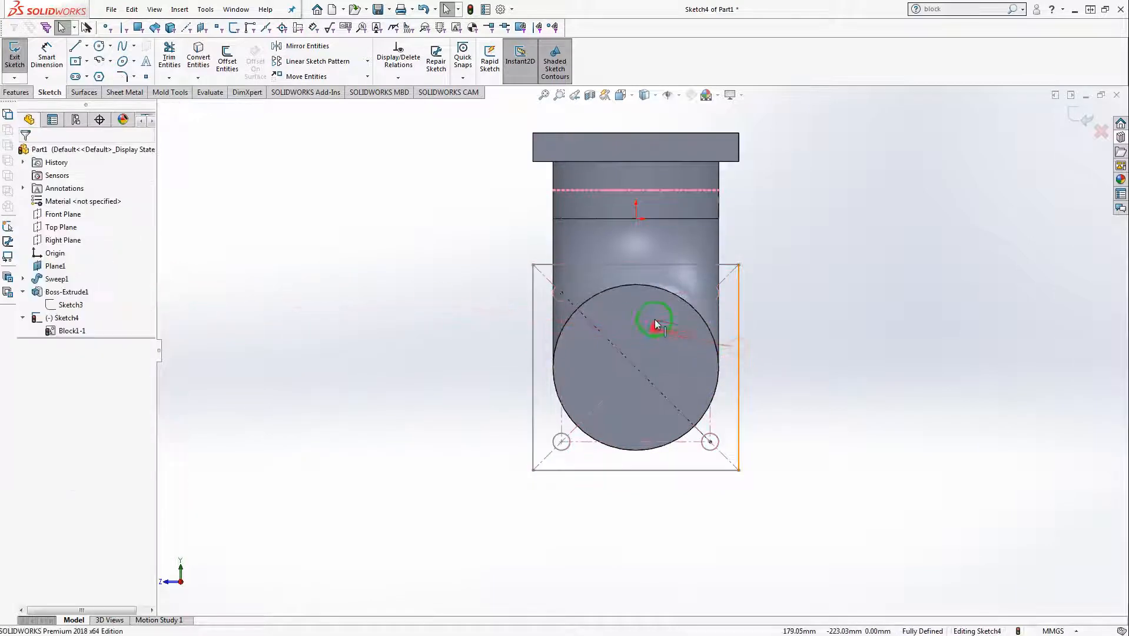
# Open the placed flange block for editing
pyautogui.click(743, 271)
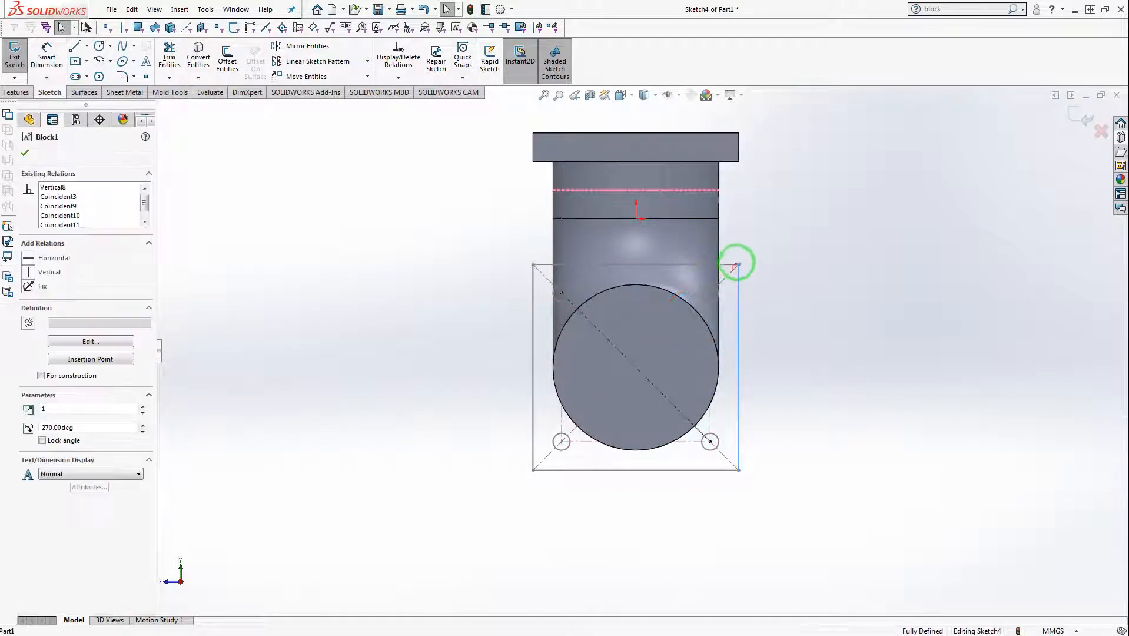
pyautogui.click(740, 301)
pyautogui.rightClick(749, 293)
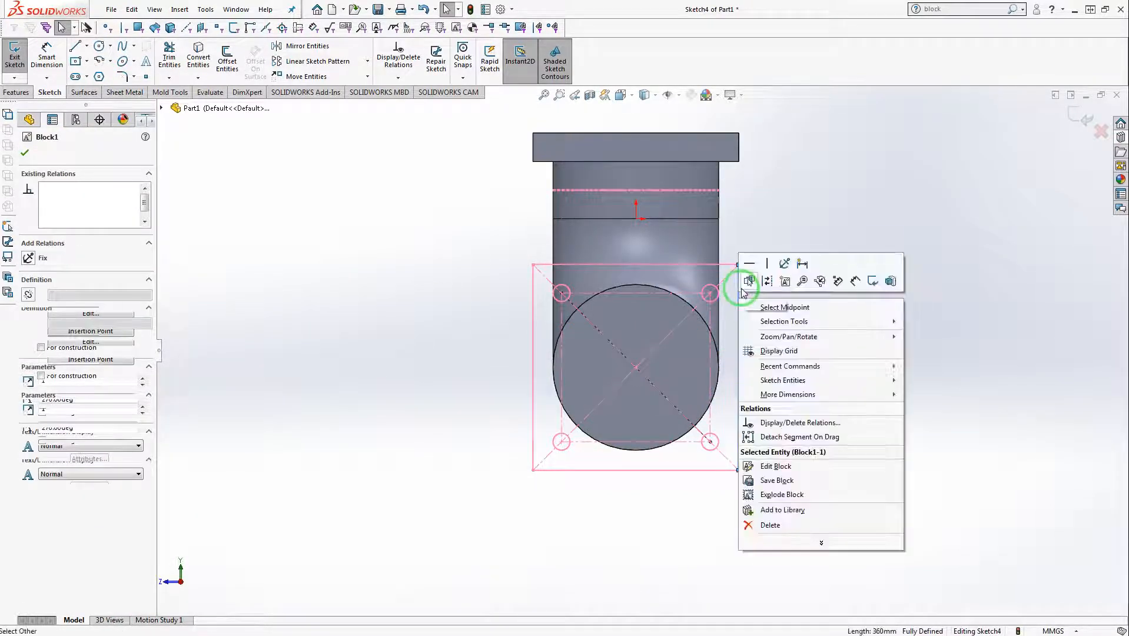
pyautogui.click(730, 258)
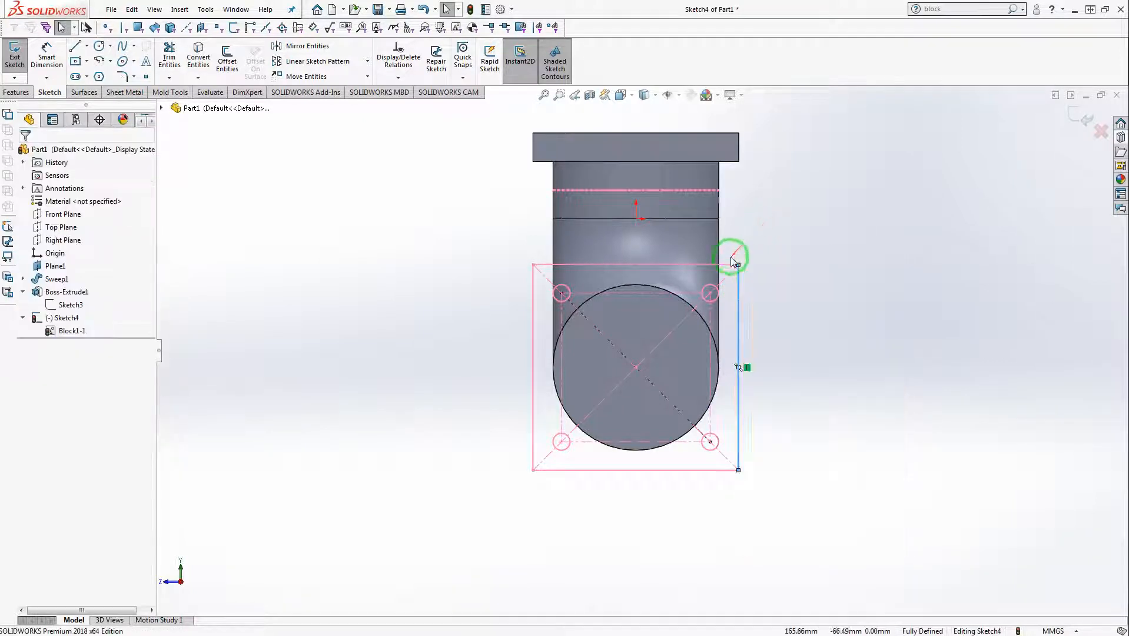
pyautogui.doubleClick(728, 266)
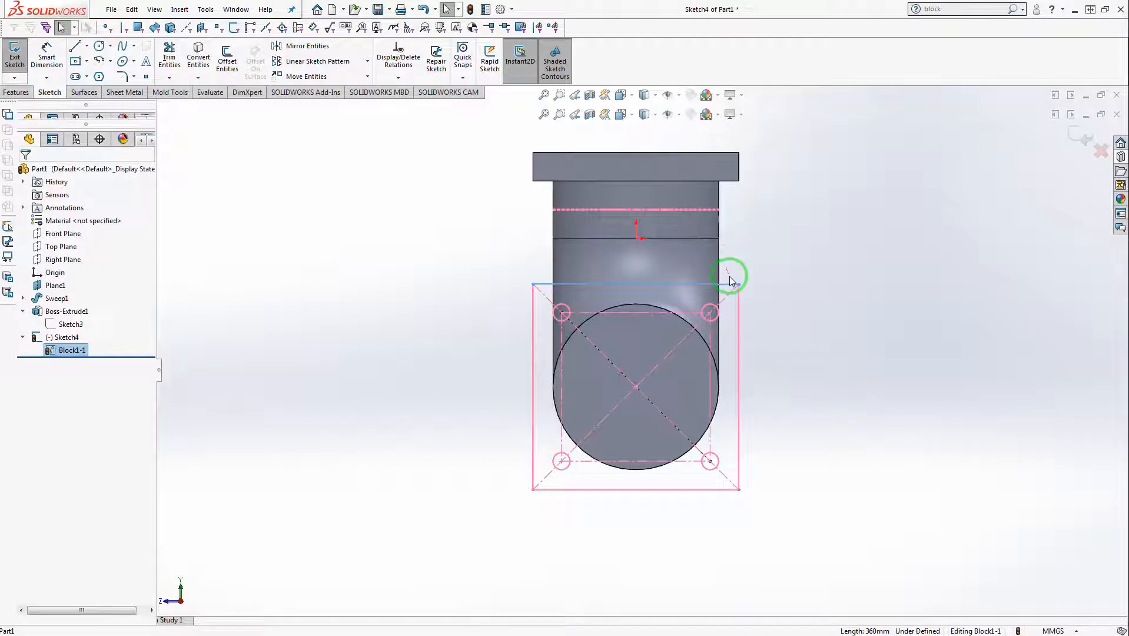
# Finish editing the flange block and return to the sketch on the pipe's end face
pyautogui.rightClick(731, 283)
pyautogui.press('Escape')
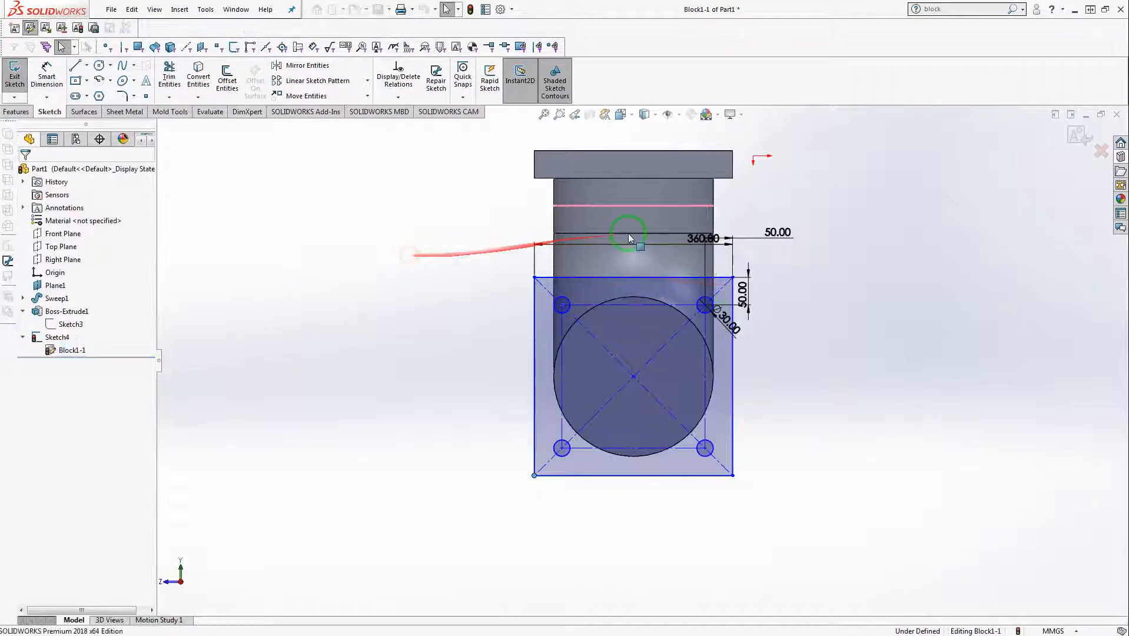
pyautogui.click(1083, 139)
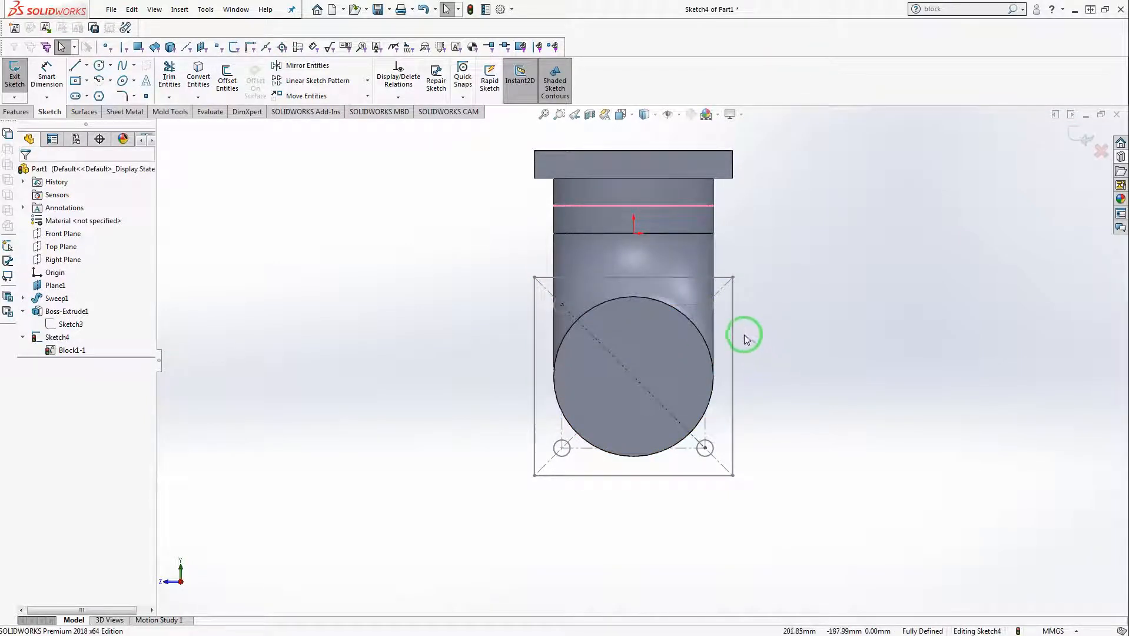
pyautogui.click(733, 320)
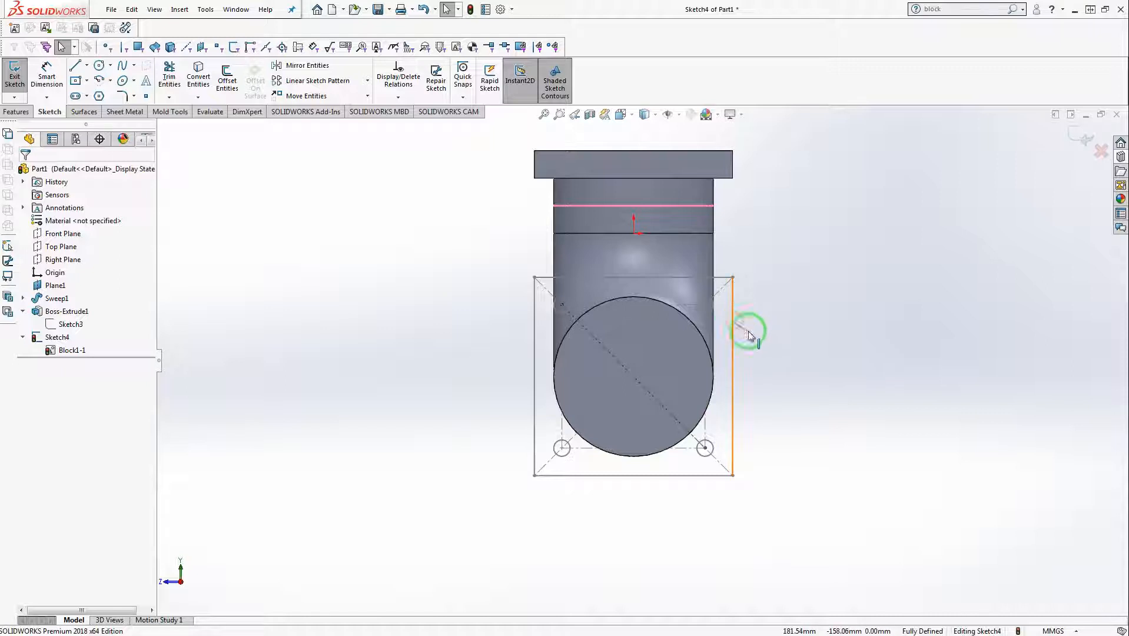
pyautogui.click(808, 386)
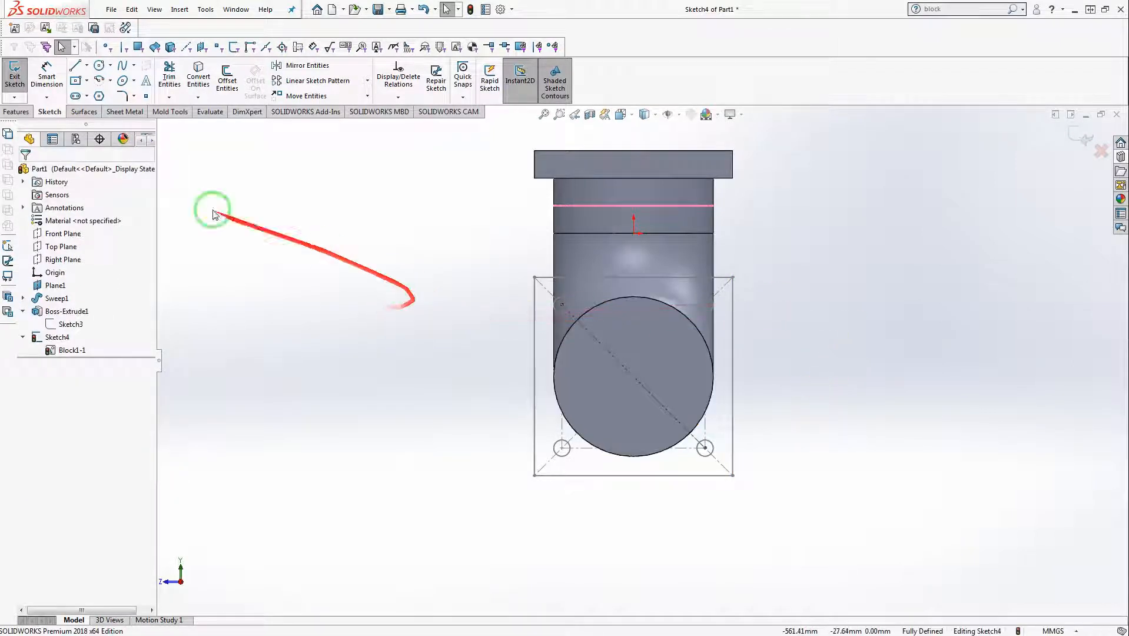
# Extrude the flange block profile 50 mm in the reversed direction, towards the pipe bend, merging it with the elbow
pyautogui.click(25, 115)
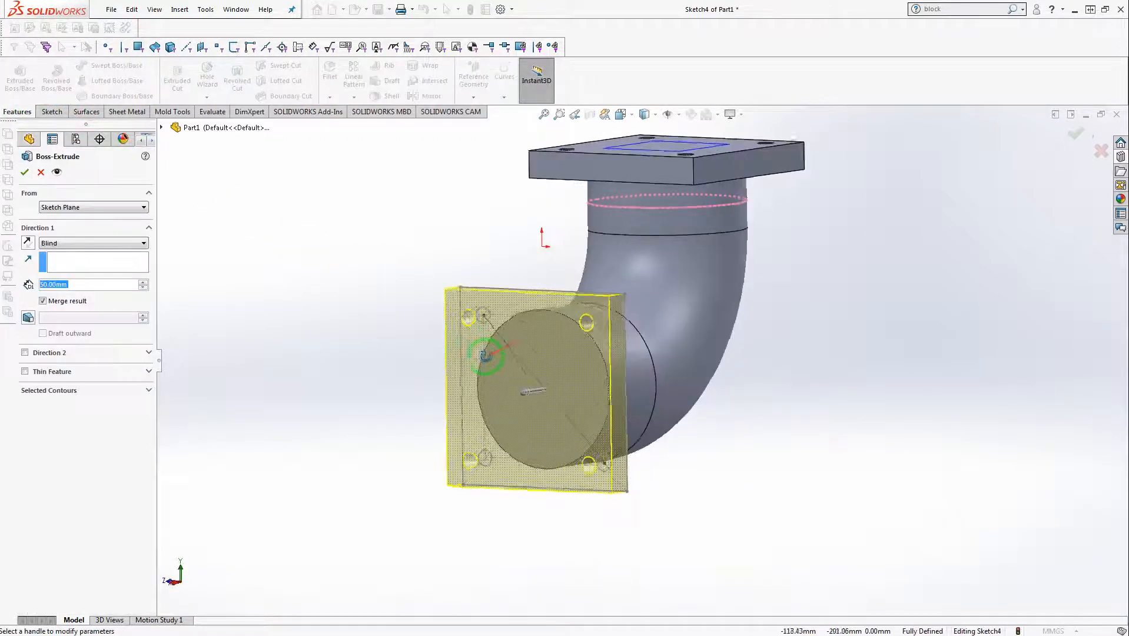
pyautogui.click(79, 262)
pyautogui.click(28, 242)
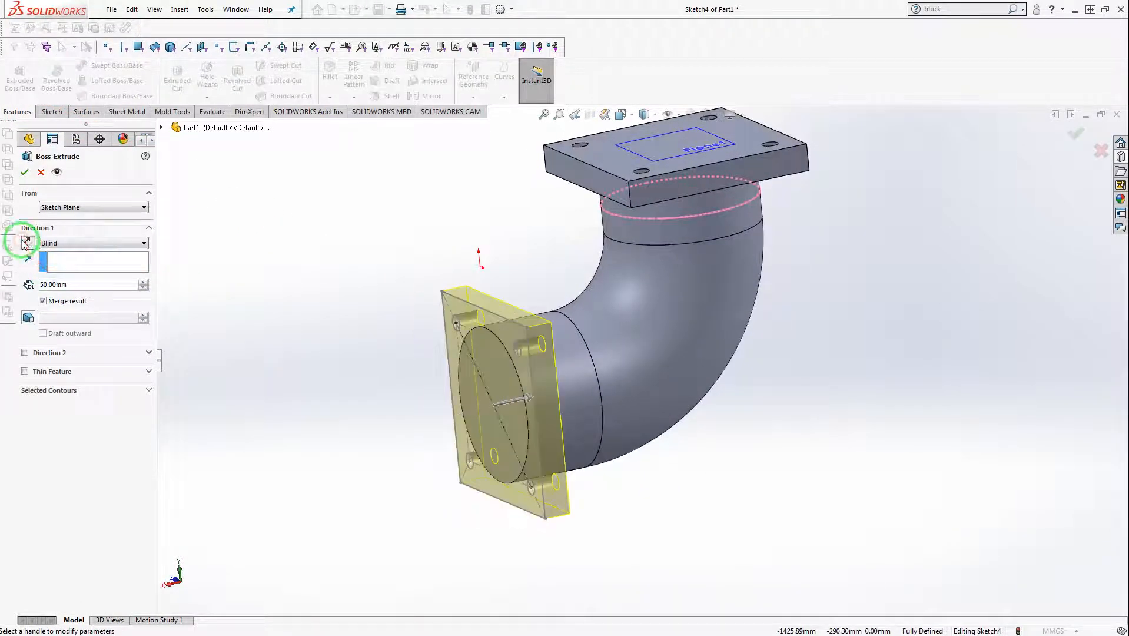
pyautogui.click(69, 219)
pyautogui.click(24, 172)
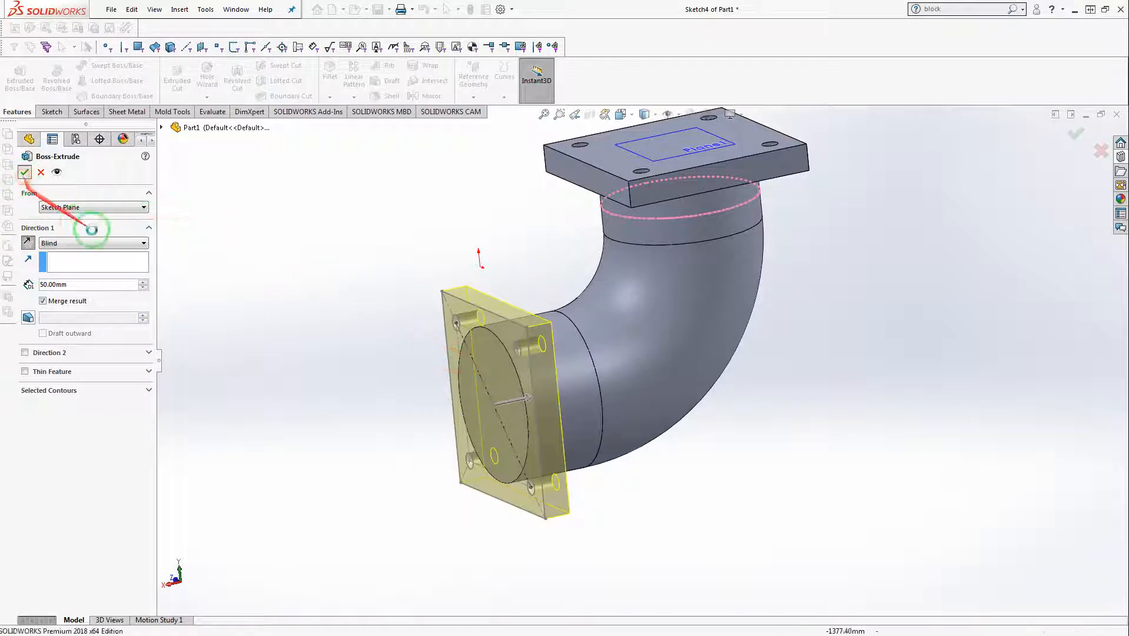
pyautogui.click(195, 300)
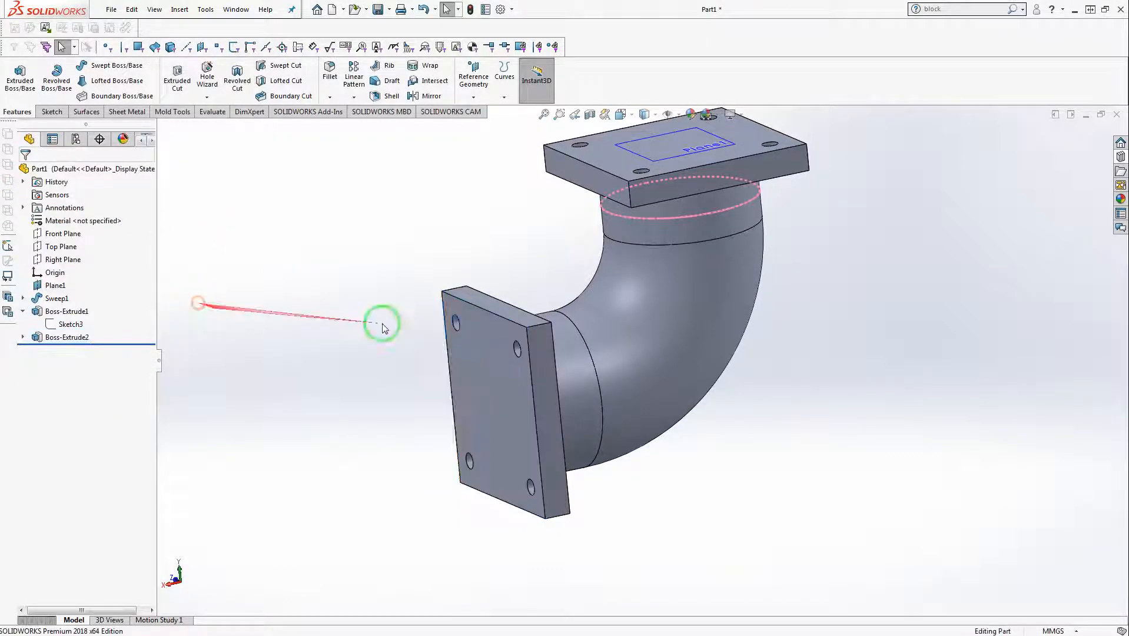
# Start a sketch on the outer face of the second flange and orient the view normal to it
pyautogui.moveTo(406, 325); pyautogui.dragTo(488, 312, button='middle')
pyautogui.scroll(-2, 495, 307)
pyautogui.scroll(-3, 496, 305)
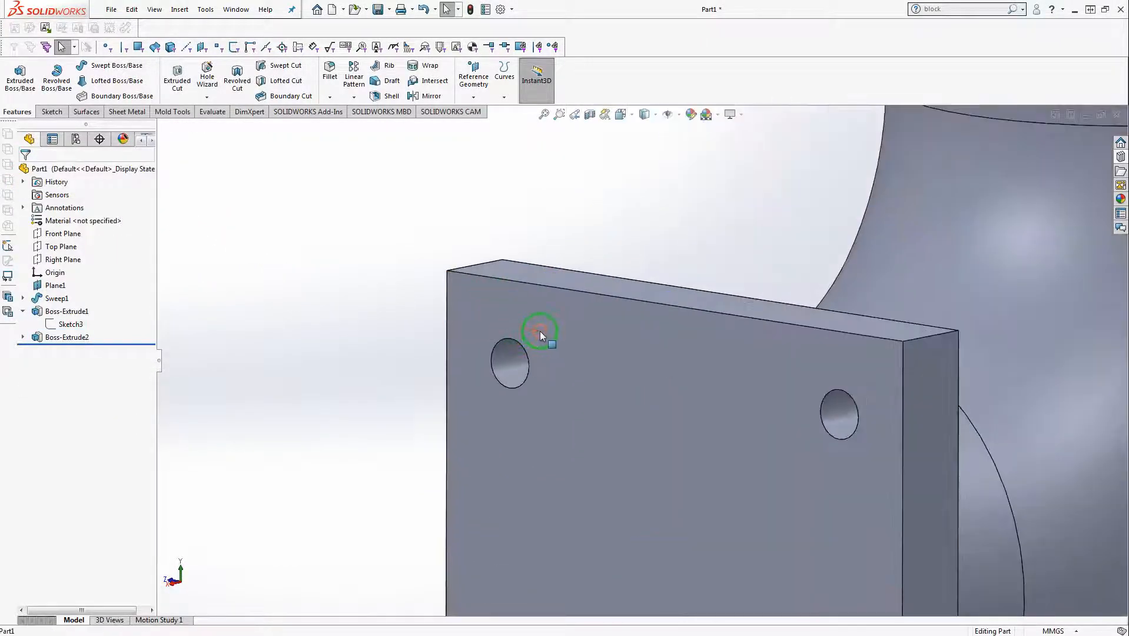
pyautogui.click(521, 334)
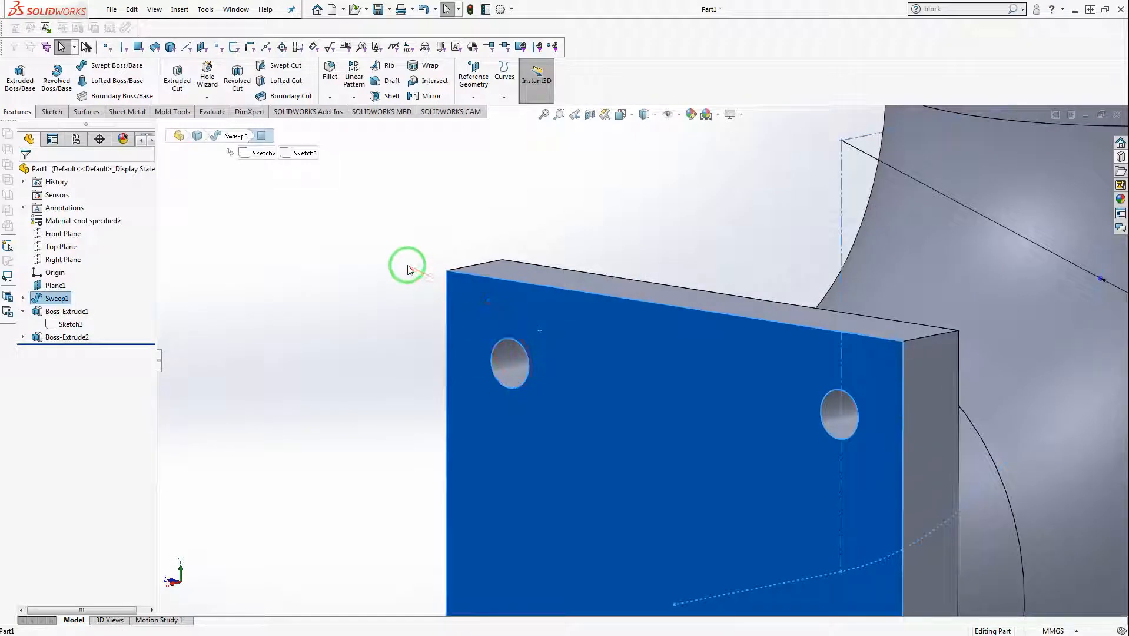
pyautogui.click(505, 363)
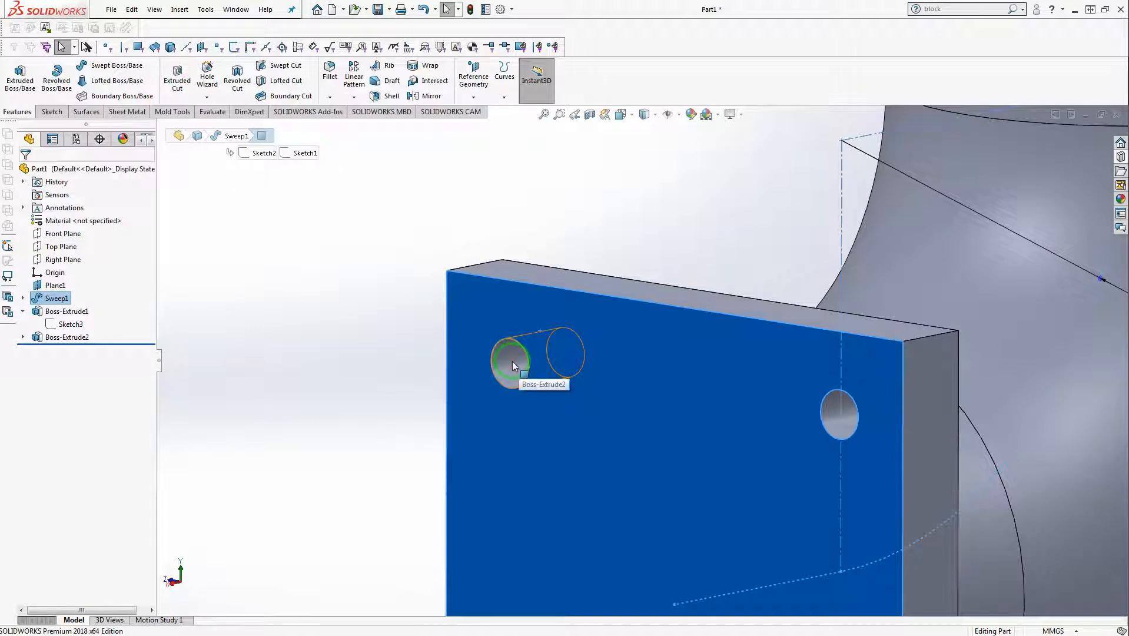
pyautogui.click(358, 335)
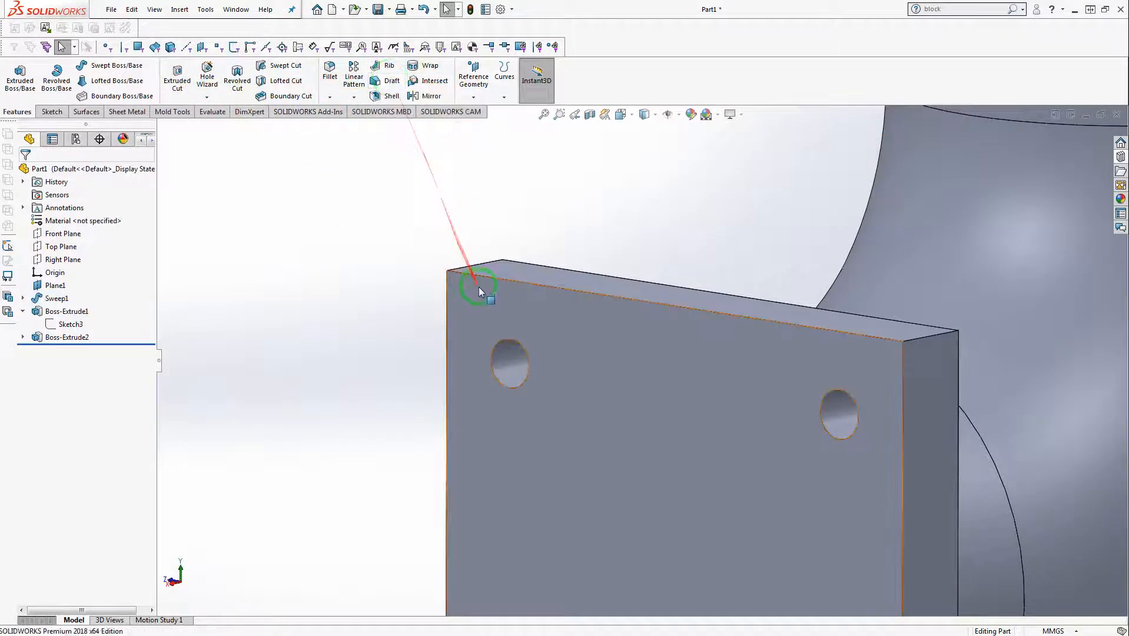
pyautogui.click(525, 342)
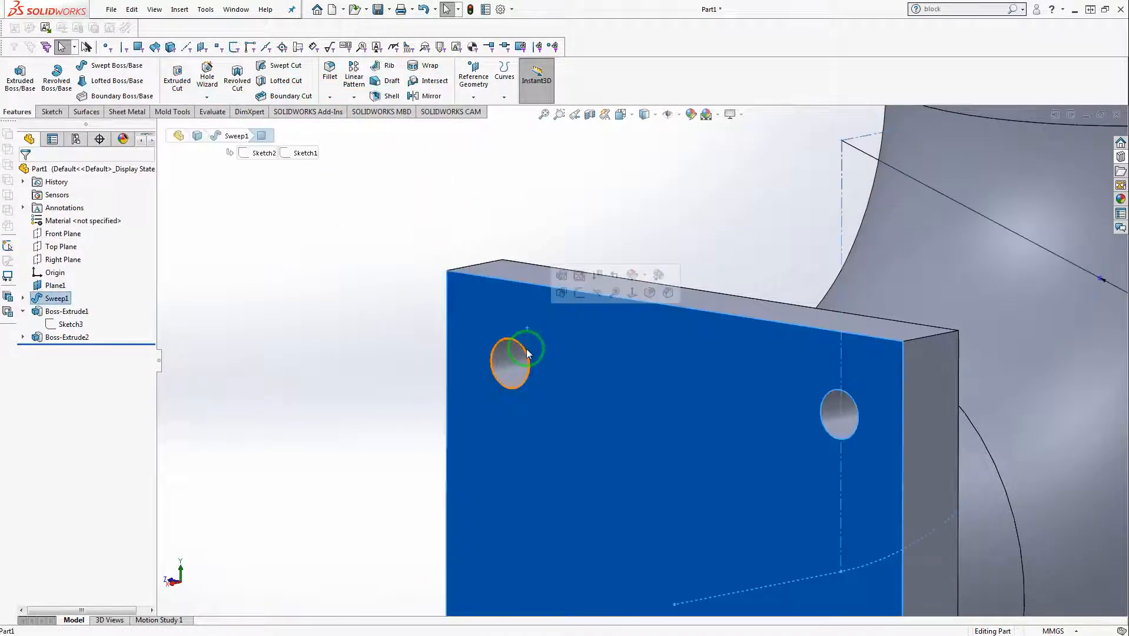
pyautogui.scroll(2, 521, 349)
pyautogui.moveTo(521, 345); pyautogui.dragTo(532, 334, button='middle')
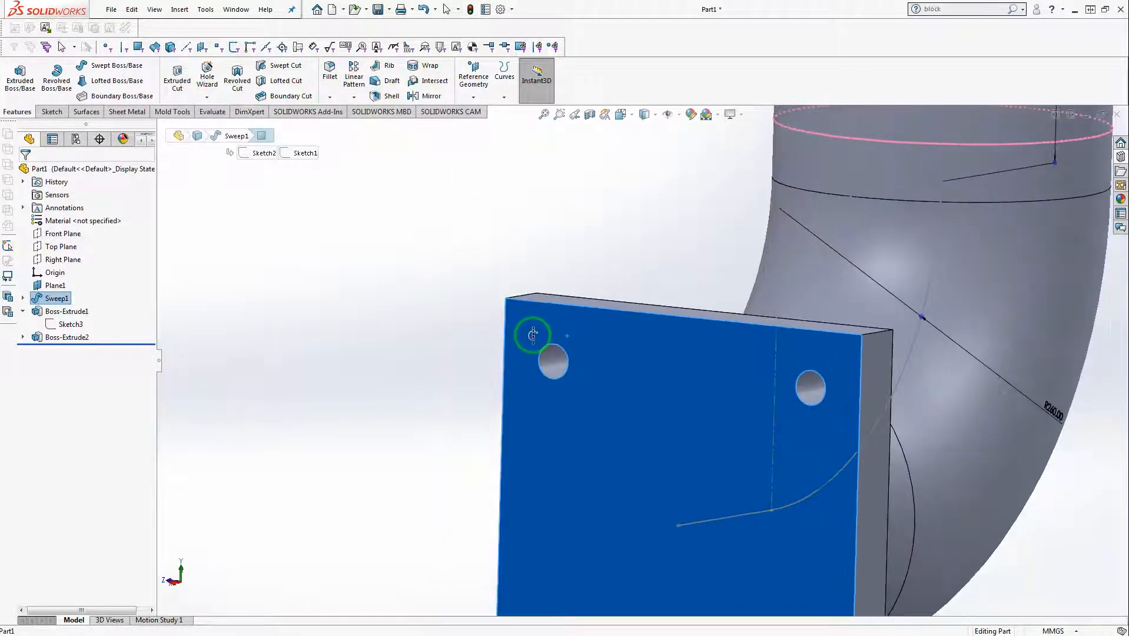
pyautogui.rightClick(566, 345)
pyautogui.click(592, 328)
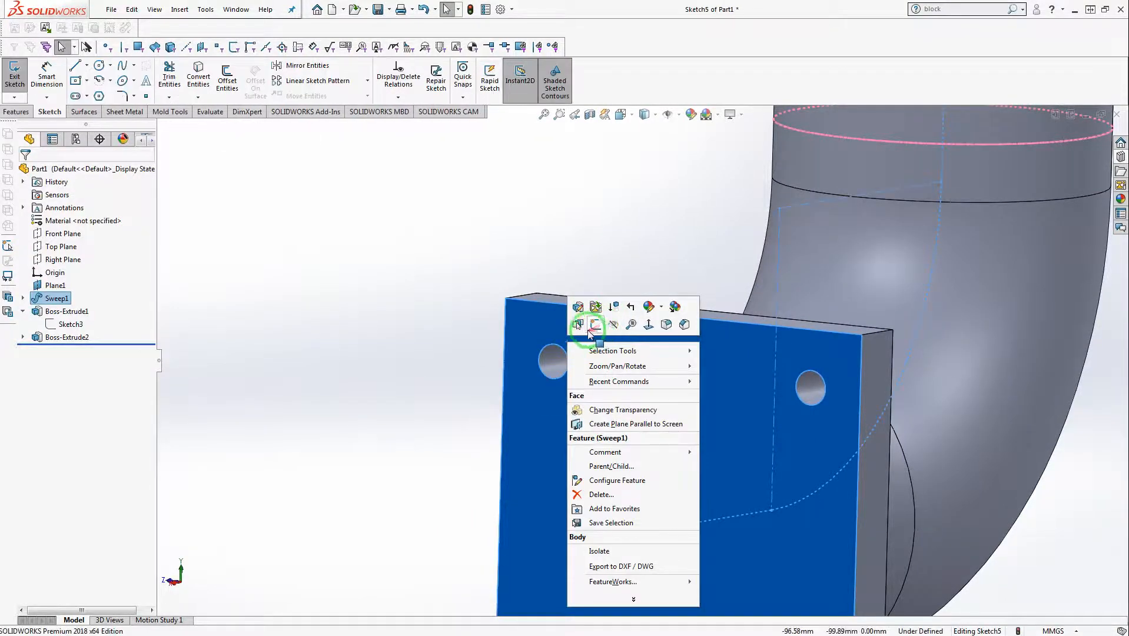
pyautogui.press('space')
pyautogui.click(554, 209)
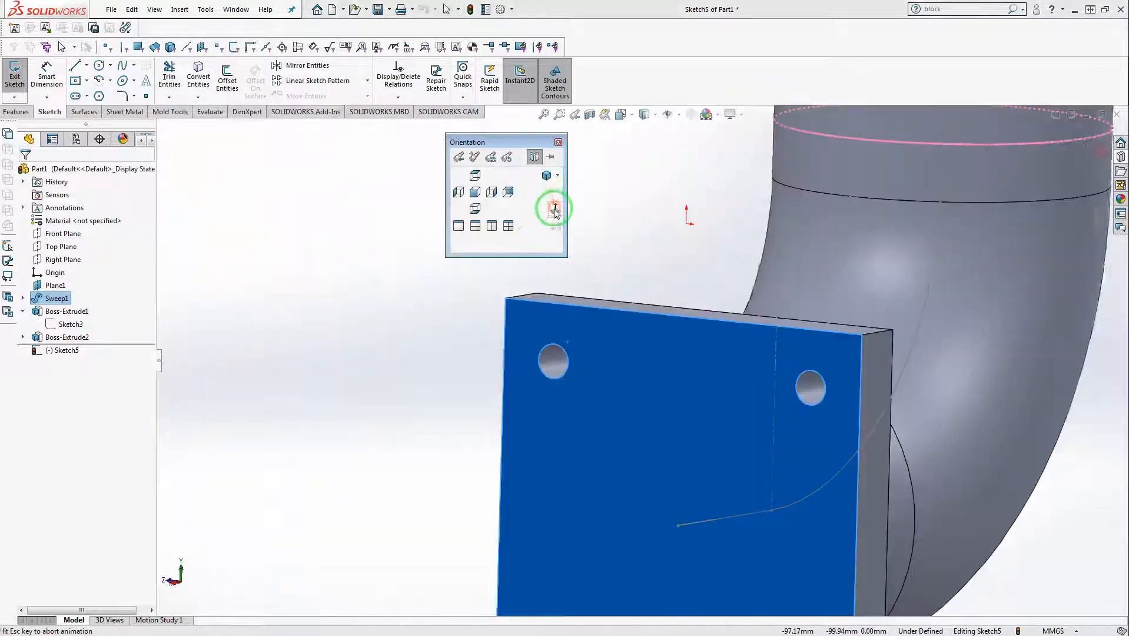
# Sketch a circle about 44 to 52 mm in diameter centred on each of the second flange's four corner holes
pyautogui.click(99, 64)
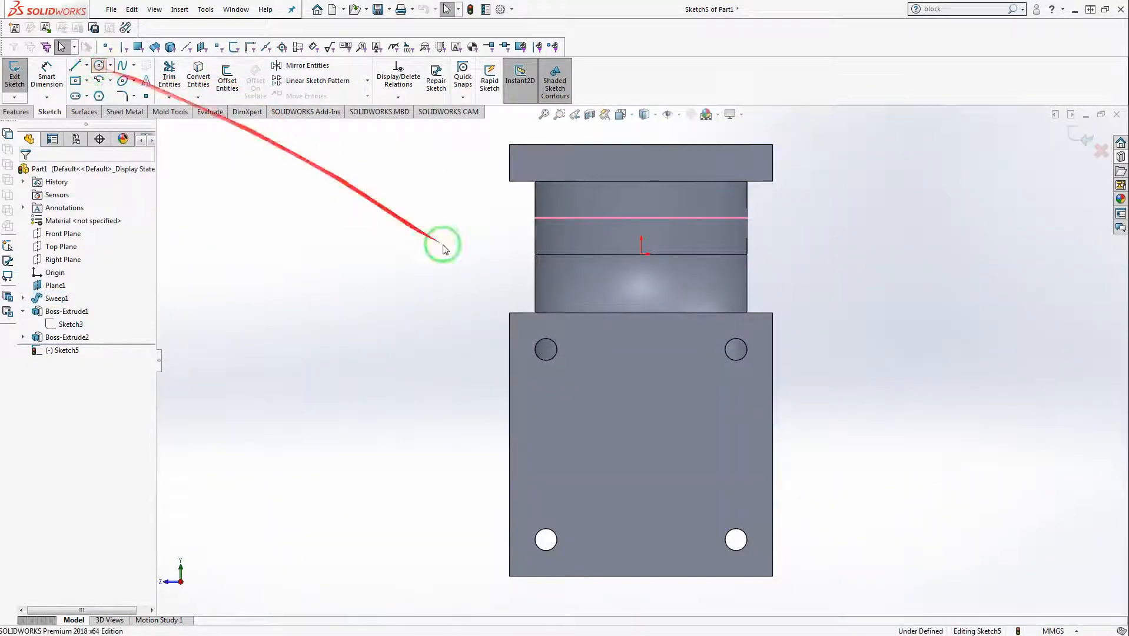
pyautogui.click(545, 349)
pyautogui.click(557, 361)
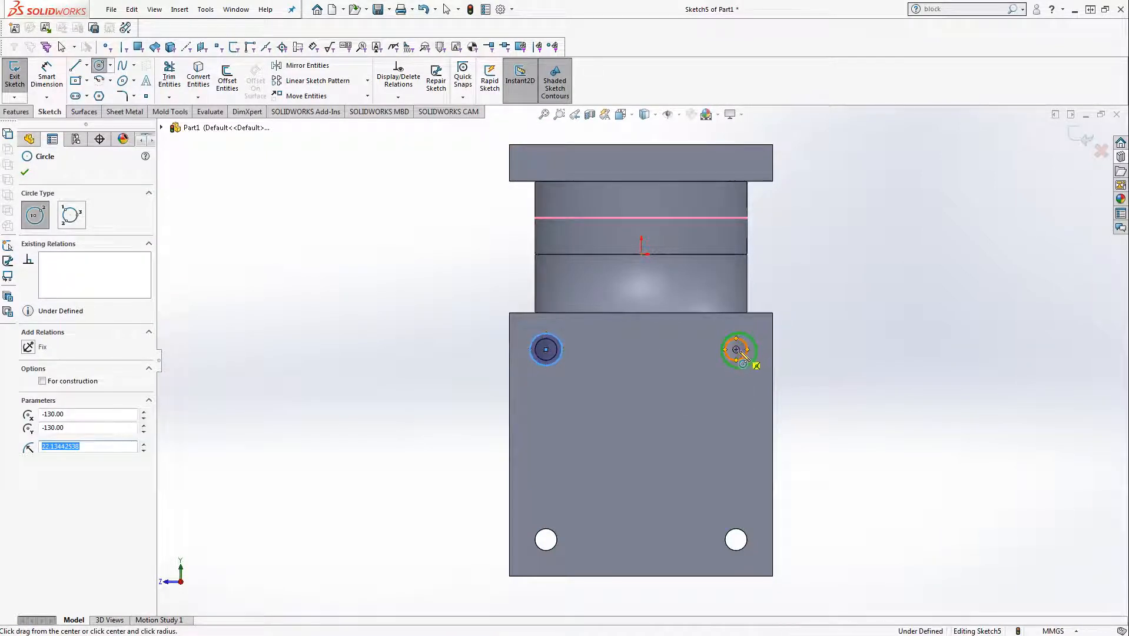
pyautogui.click(737, 349)
pyautogui.click(753, 341)
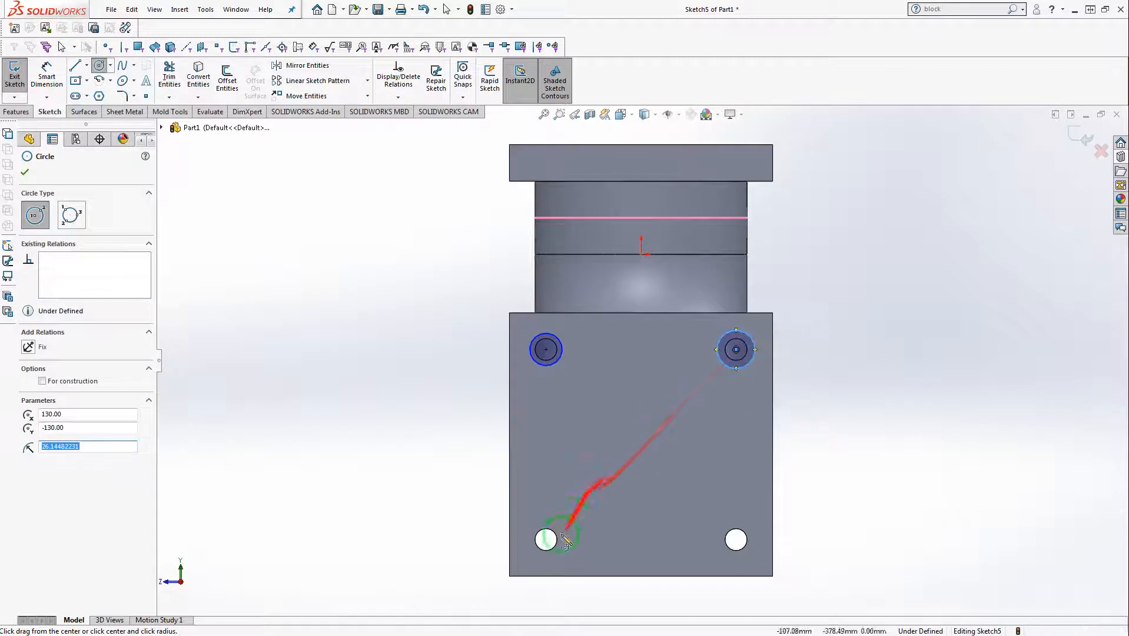
pyautogui.click(547, 539)
pyautogui.click(558, 528)
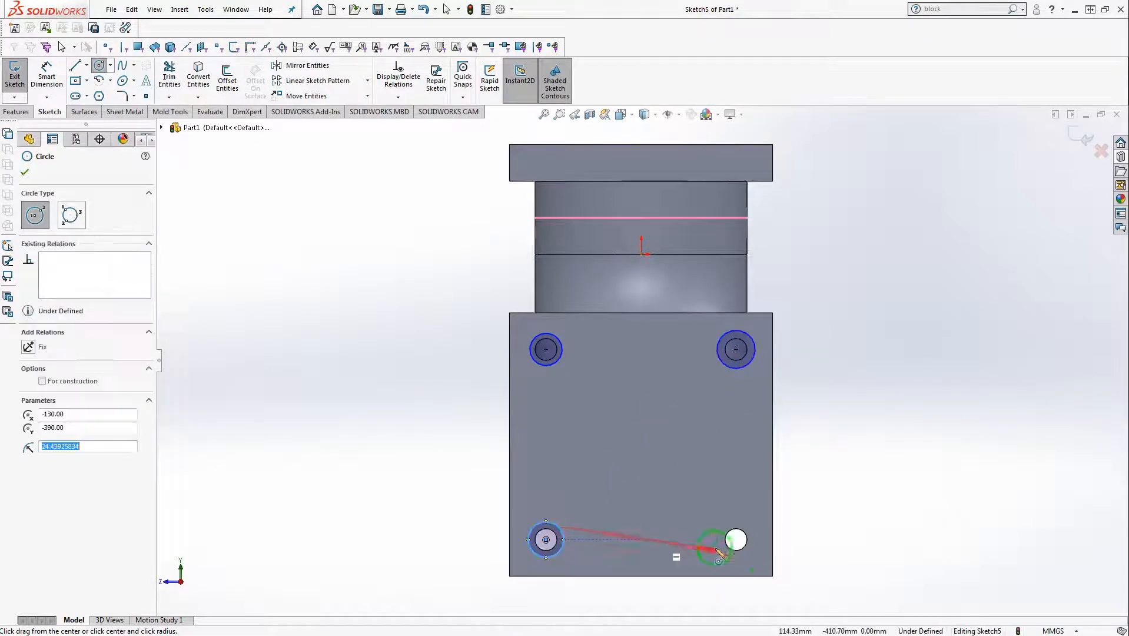
pyautogui.click(736, 540)
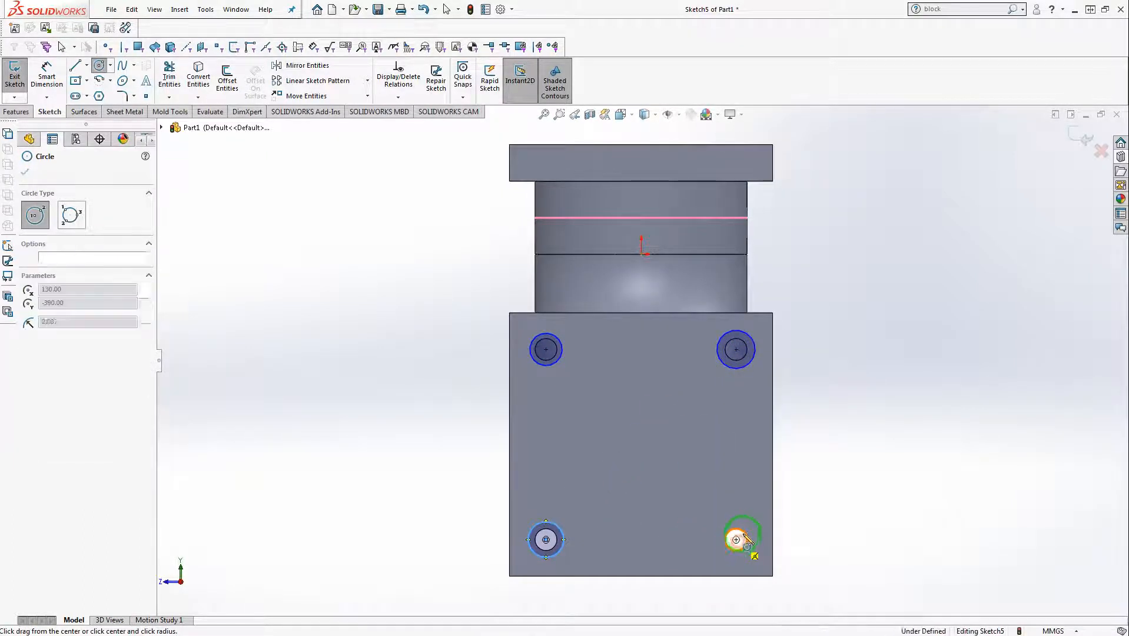
pyautogui.click(747, 528)
pyautogui.press('Escape')
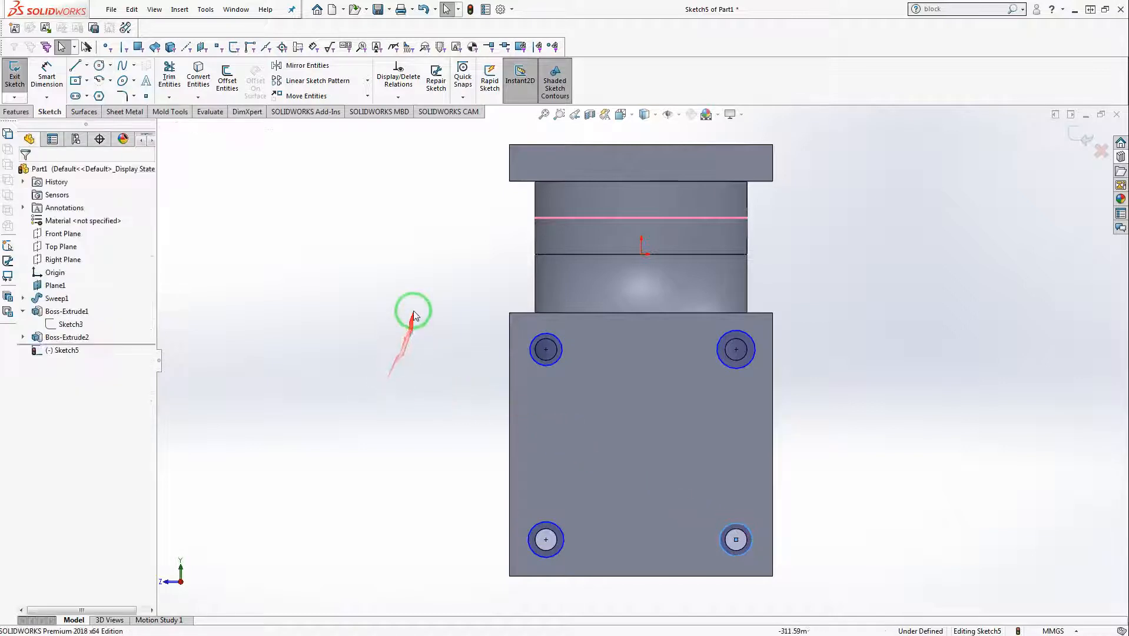
# Apply an Equal relation to the four circles and dimension their diameter as 60 mm
pyautogui.moveTo(411, 309); pyautogui.dragTo(821, 574)
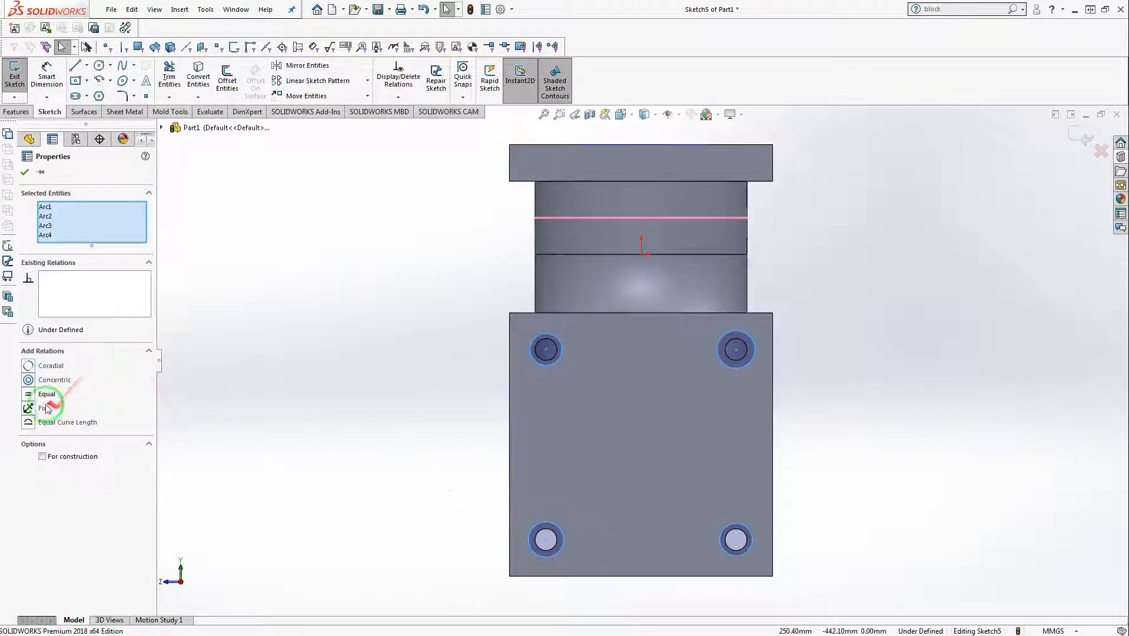
pyautogui.click(44, 394)
pyautogui.click(47, 75)
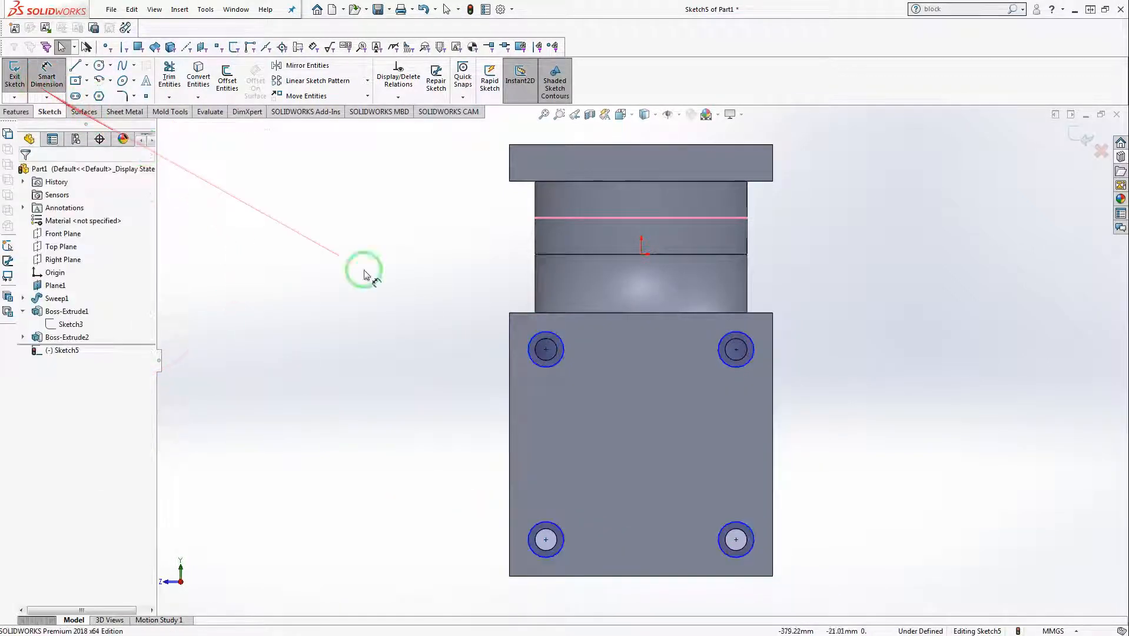
pyautogui.click(532, 373)
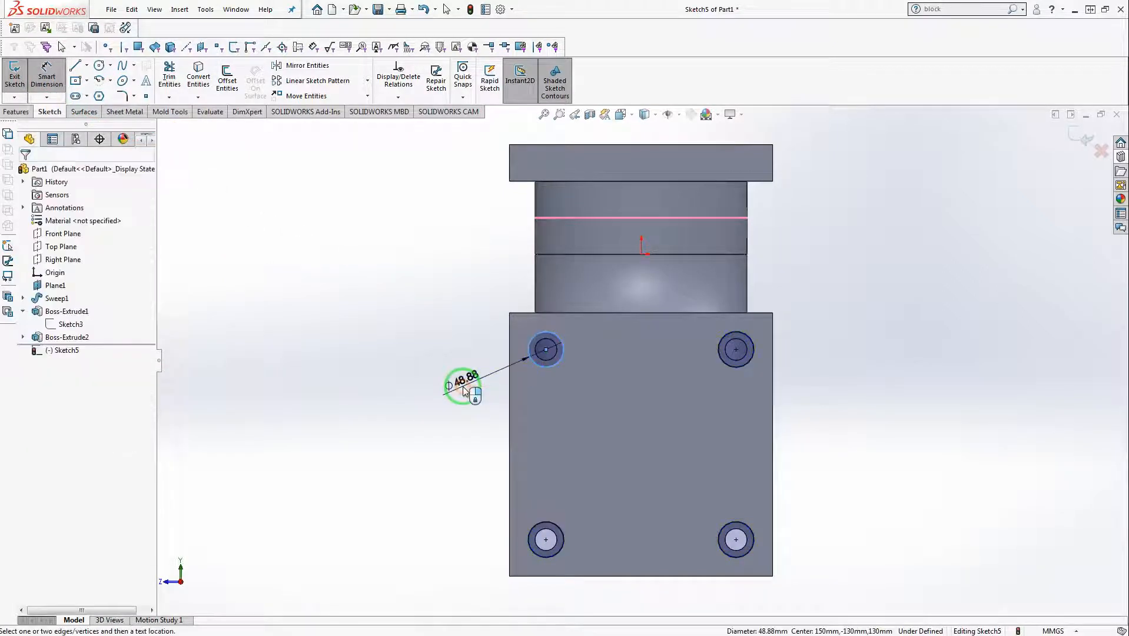
pyautogui.click(465, 391)
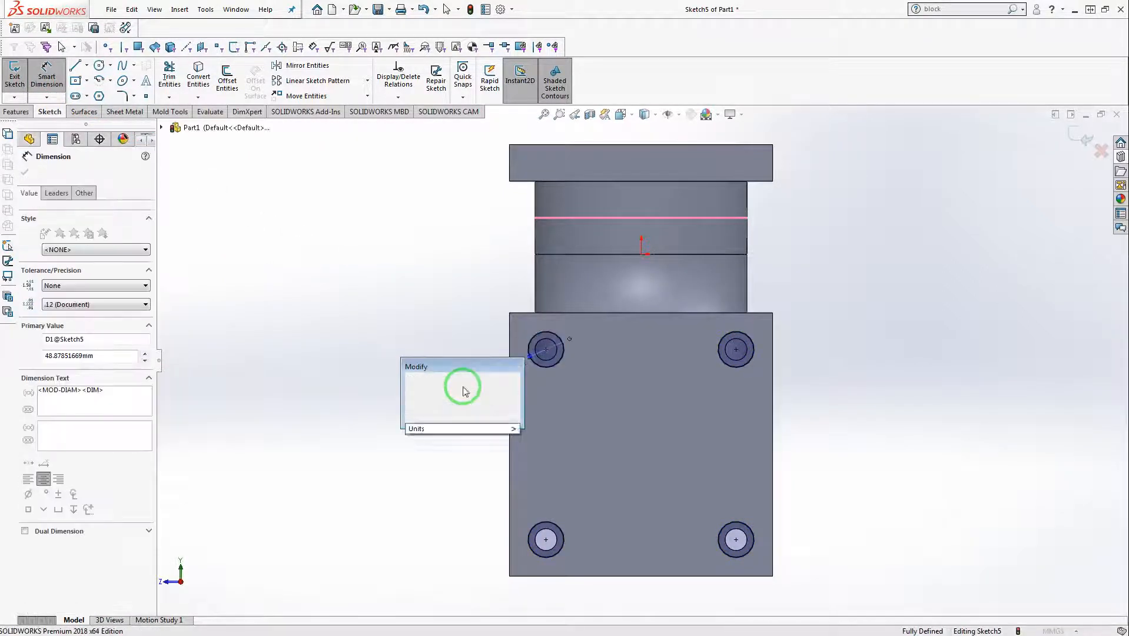
pyautogui.write('60')
pyautogui.press('Return')
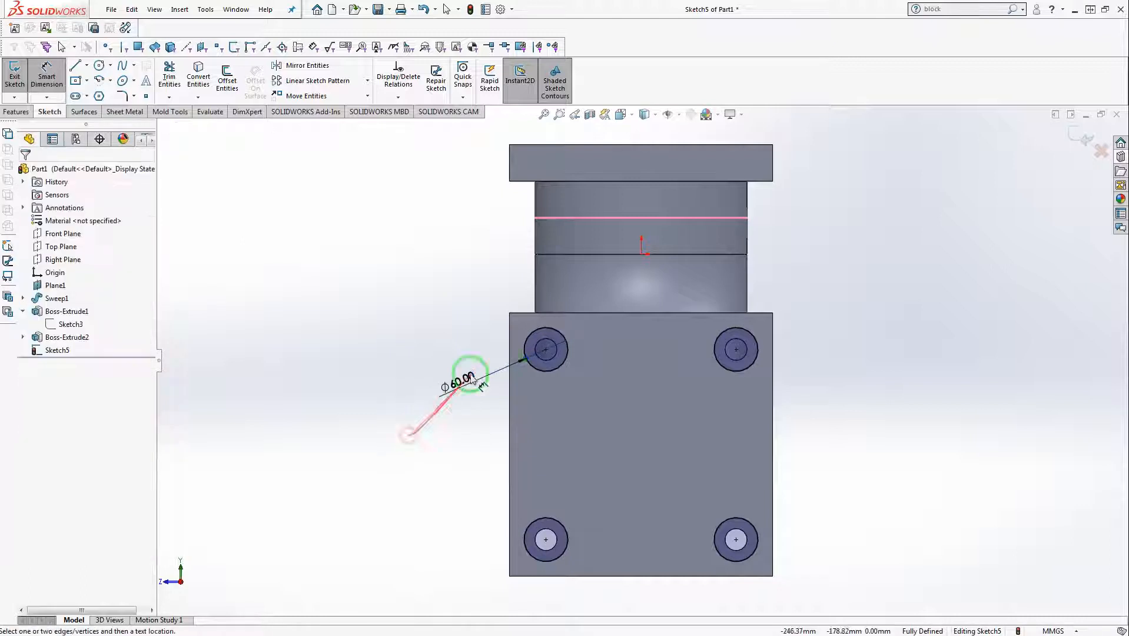
# Cut the four 60 mm circles 10 mm deep into the second flange with a blind Extruded Cut
pyautogui.click(17, 112)
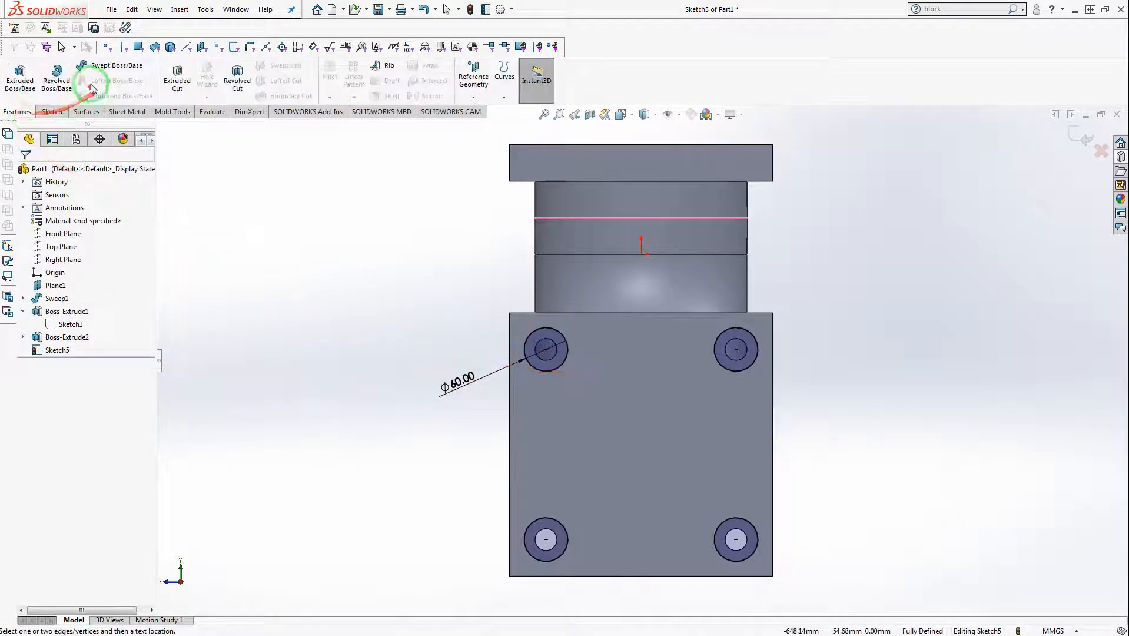
pyautogui.click(178, 80)
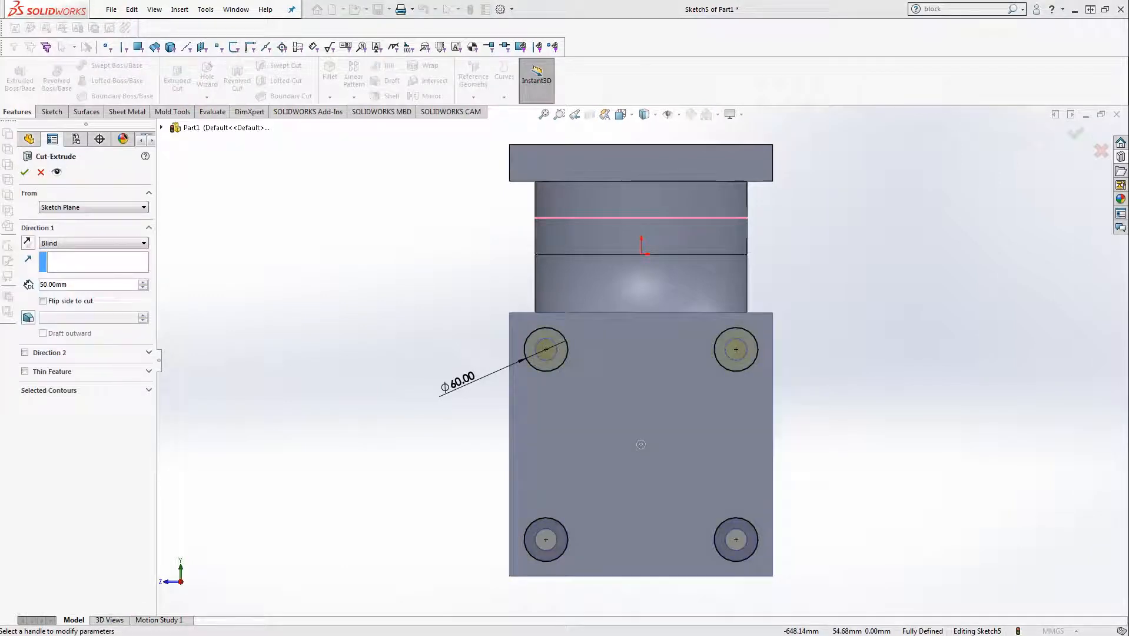
pyautogui.moveTo(458, 396); pyautogui.dragTo(487, 297, button='middle')
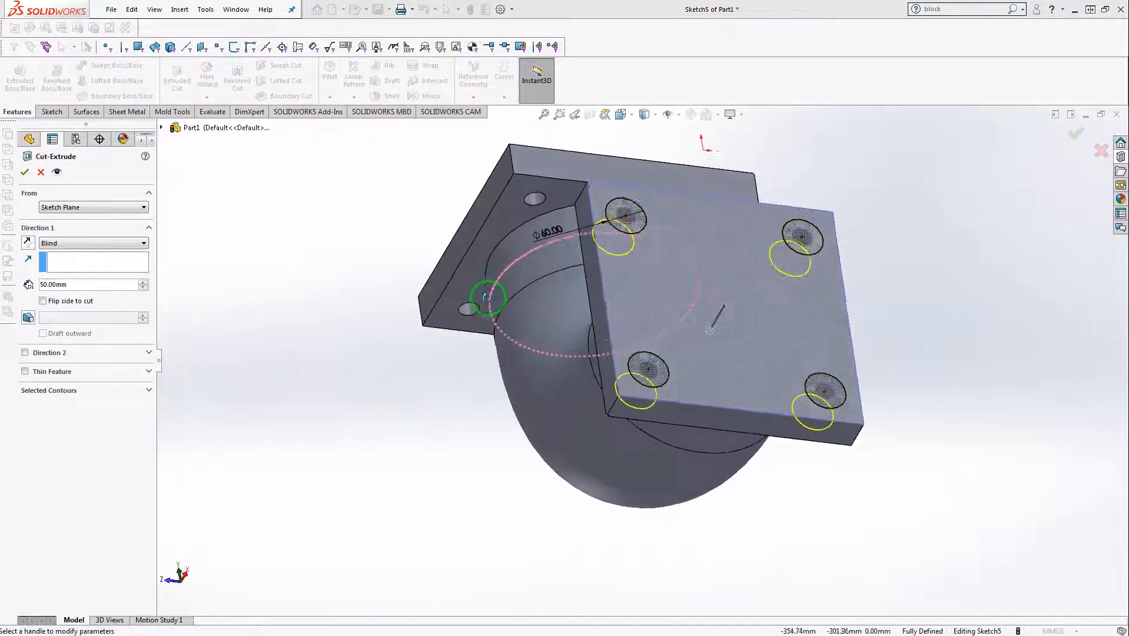
pyautogui.click(83, 284)
pyautogui.moveTo(58, 284); pyautogui.dragTo(1, 285)
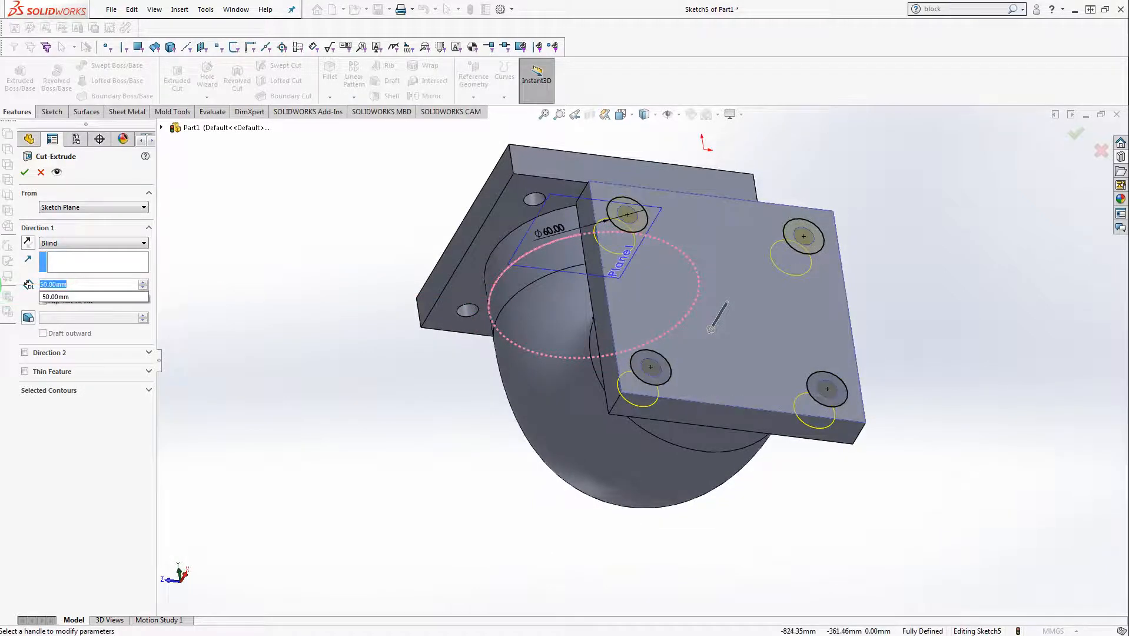
pyautogui.write('1')
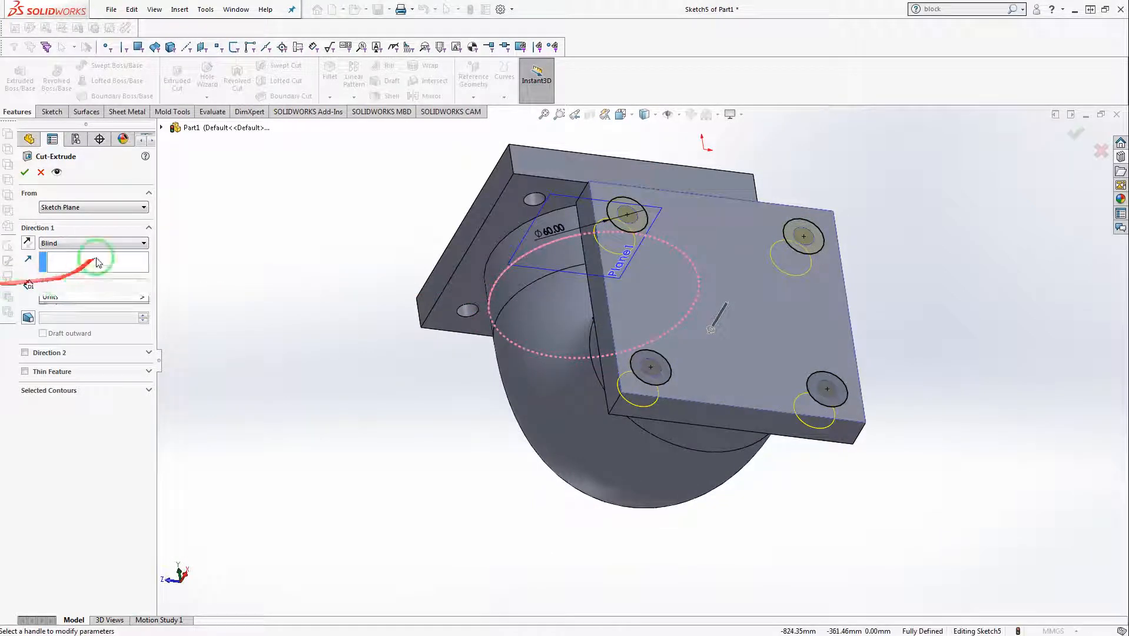
pyautogui.write('0')
pyautogui.press('Return')
pyautogui.click(24, 172)
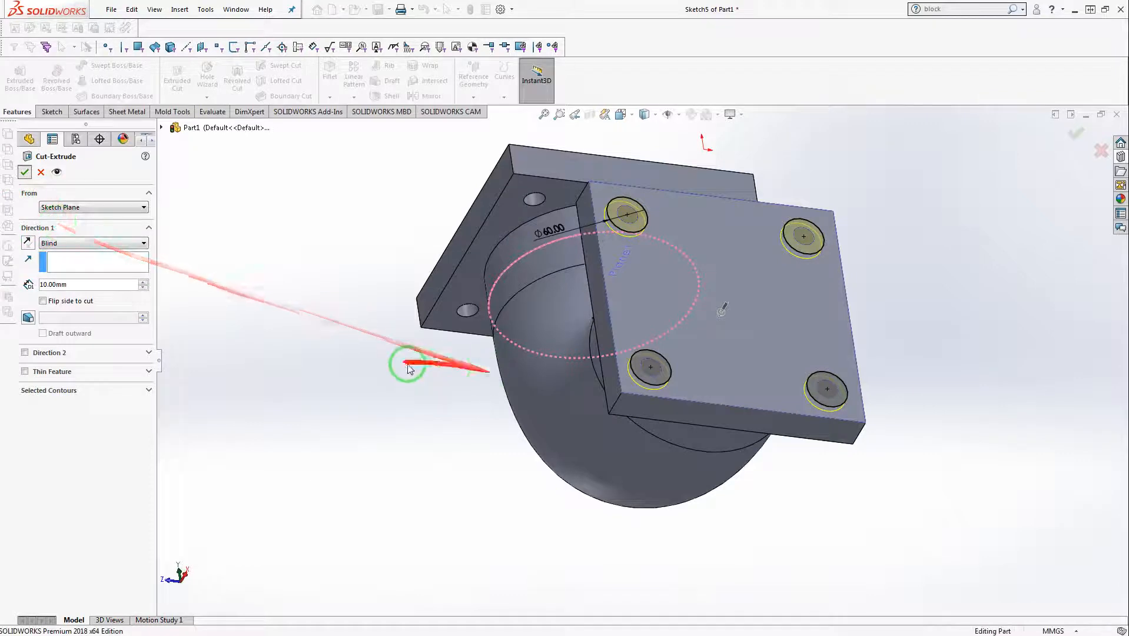
# Copy the counterbore cut from the second flange onto the first flange's outer face, deleting the external relations
pyautogui.moveTo(482, 338); pyautogui.dragTo(569, 325, button='middle')
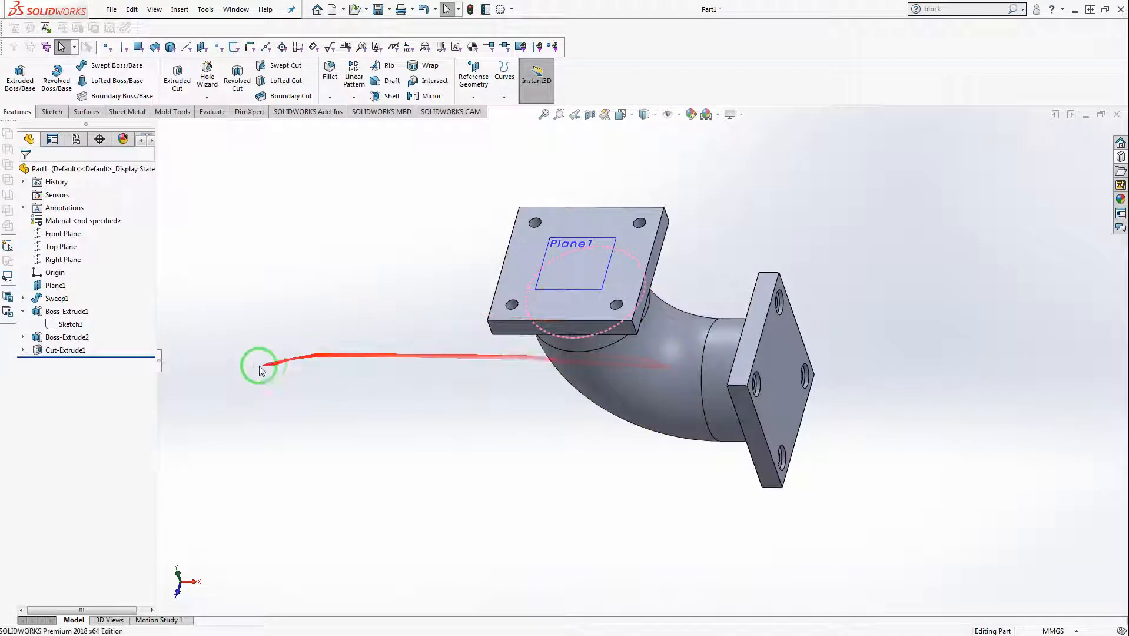
pyautogui.rightClick(62, 352)
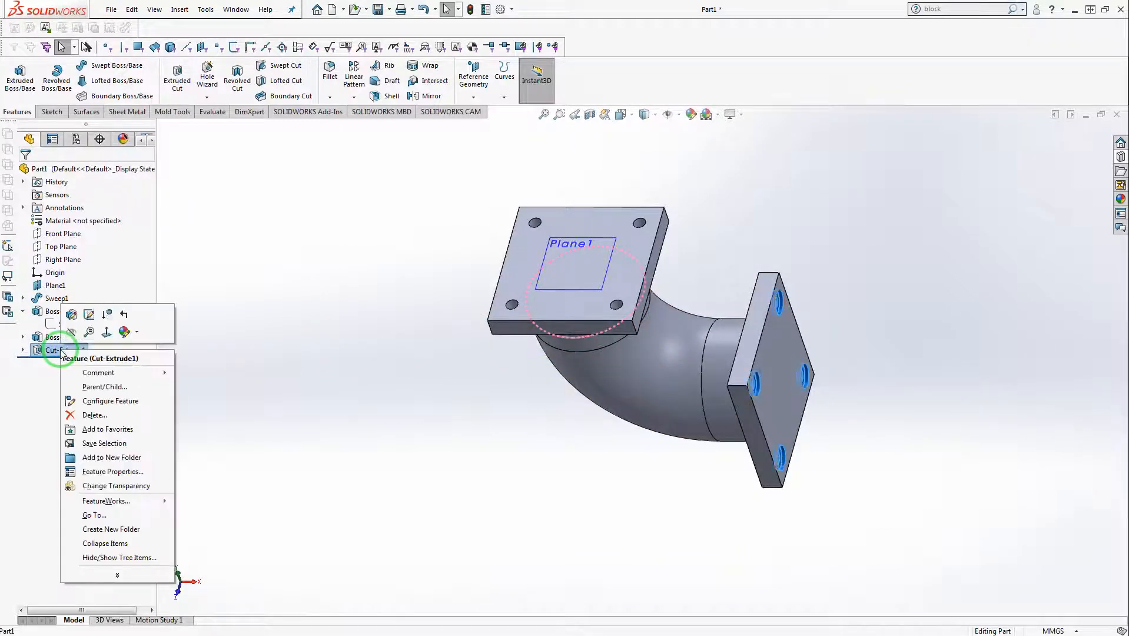
pyautogui.click(65, 351)
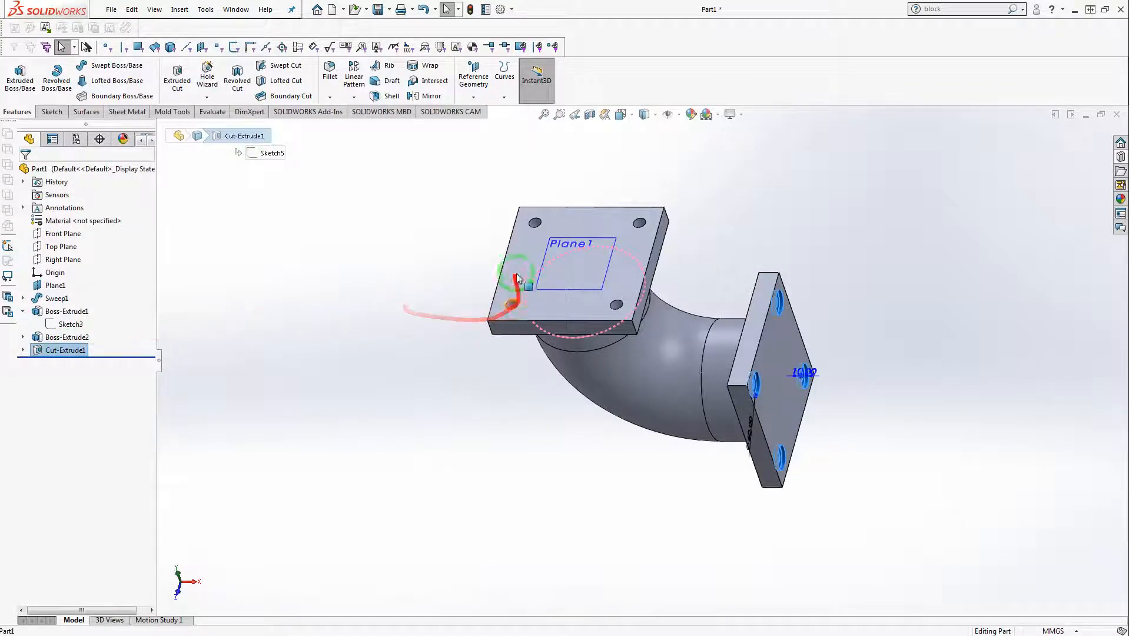
pyautogui.click(515, 264)
pyautogui.hotkey('ctrl', 'v')
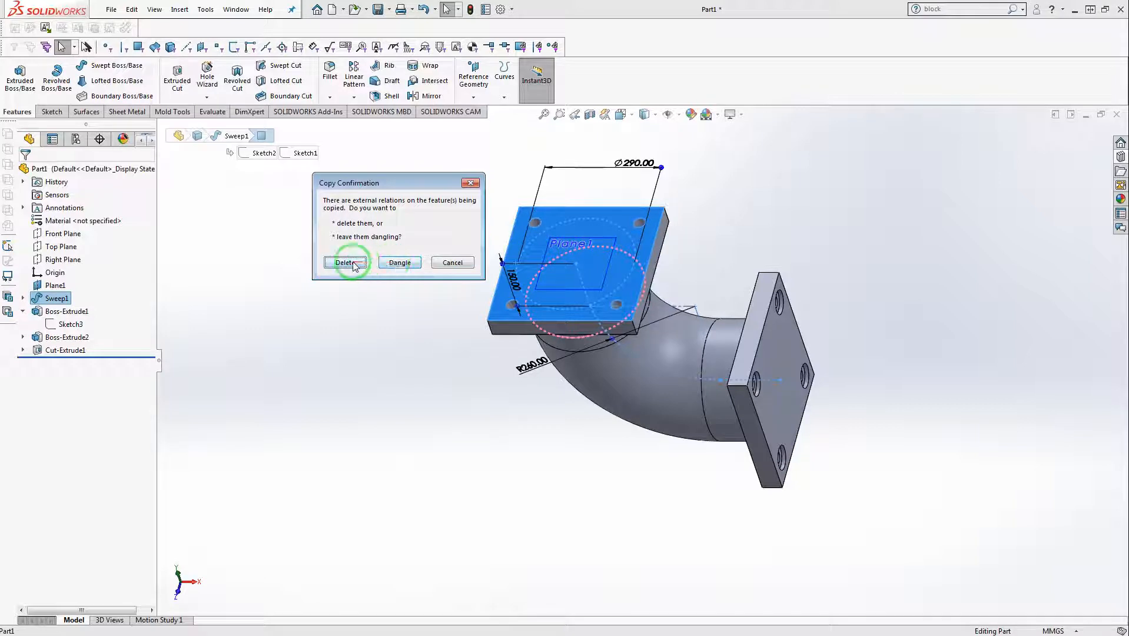
pyautogui.moveTo(351, 266); pyautogui.dragTo(414, 338)
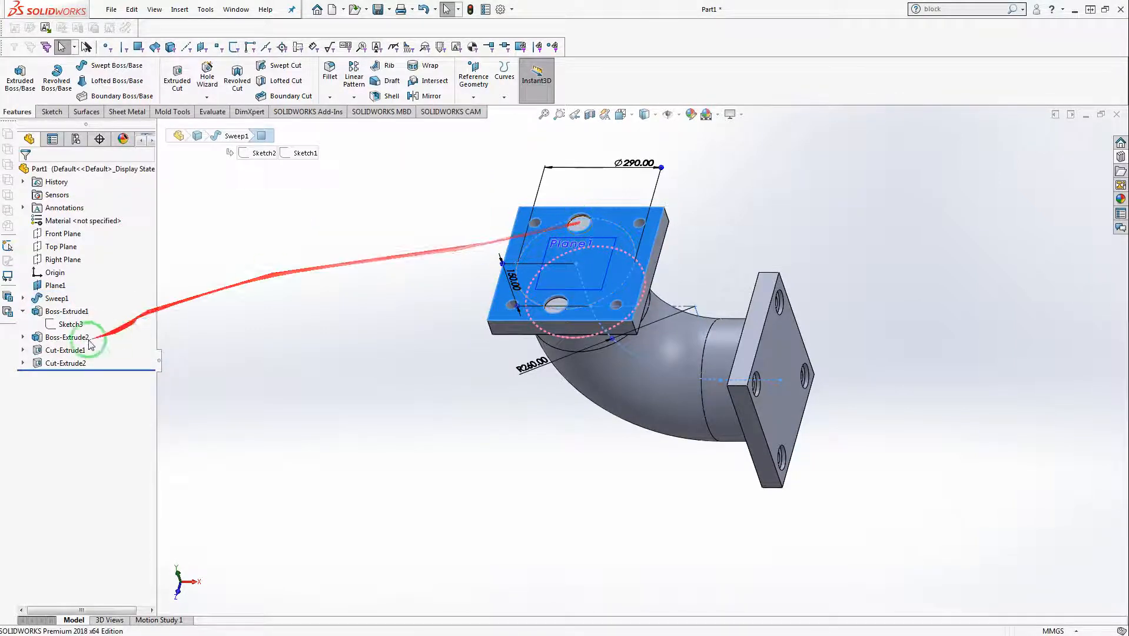
# Open the pasted cut's sketch for editing and orient the view normal to it
pyautogui.click(23, 363)
pyautogui.rightClick(70, 377)
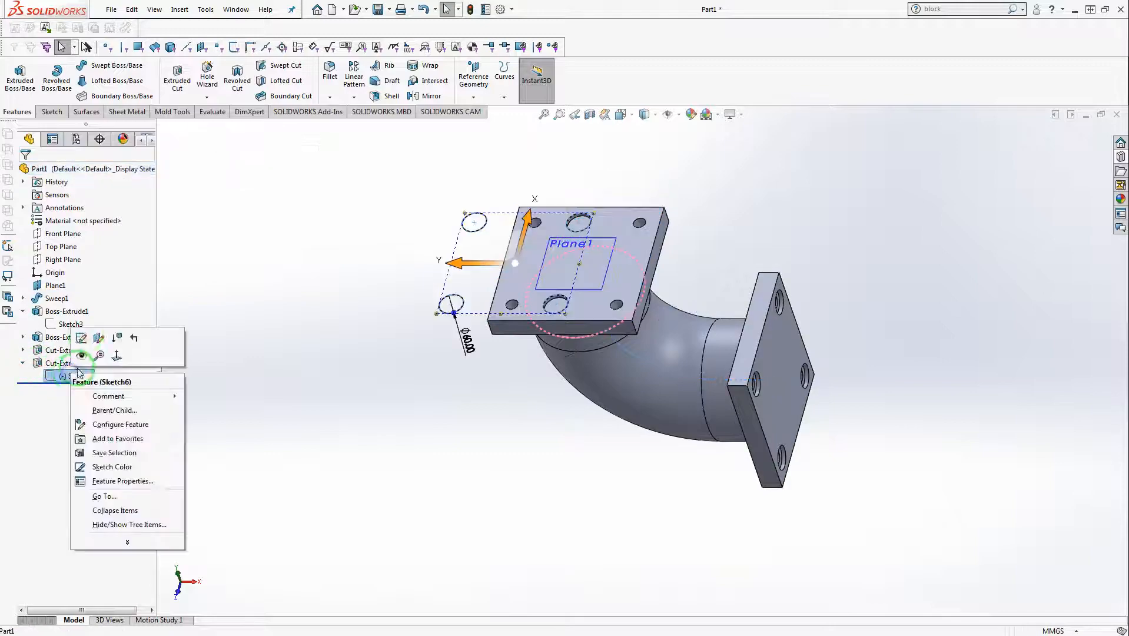
pyautogui.click(85, 337)
pyautogui.press('space')
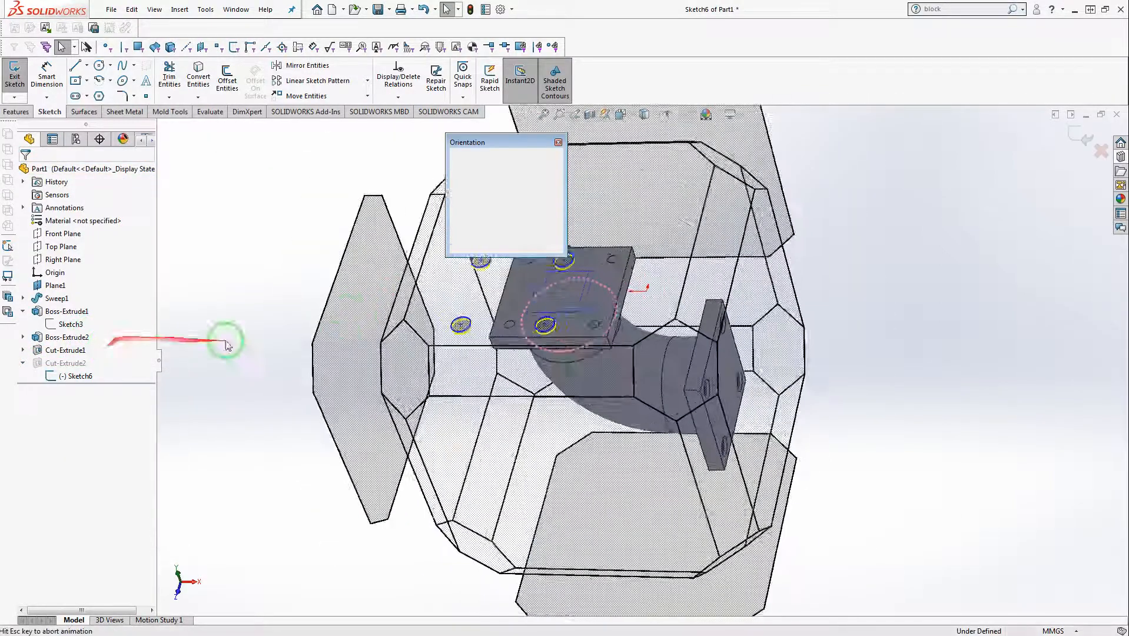
pyautogui.click(555, 210)
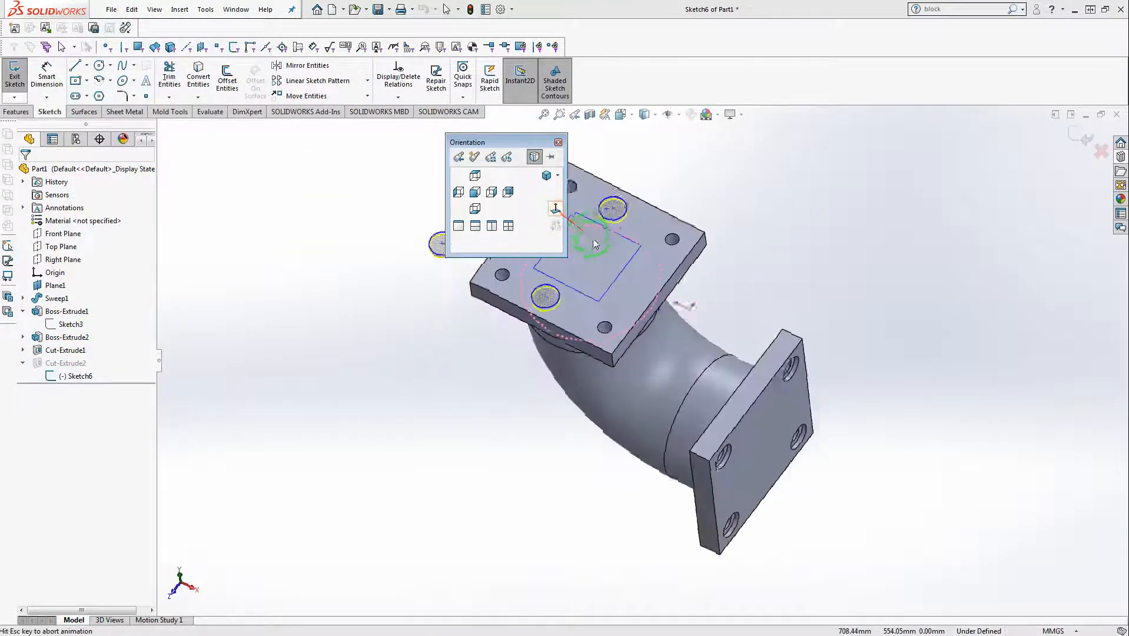
pyautogui.press('f')
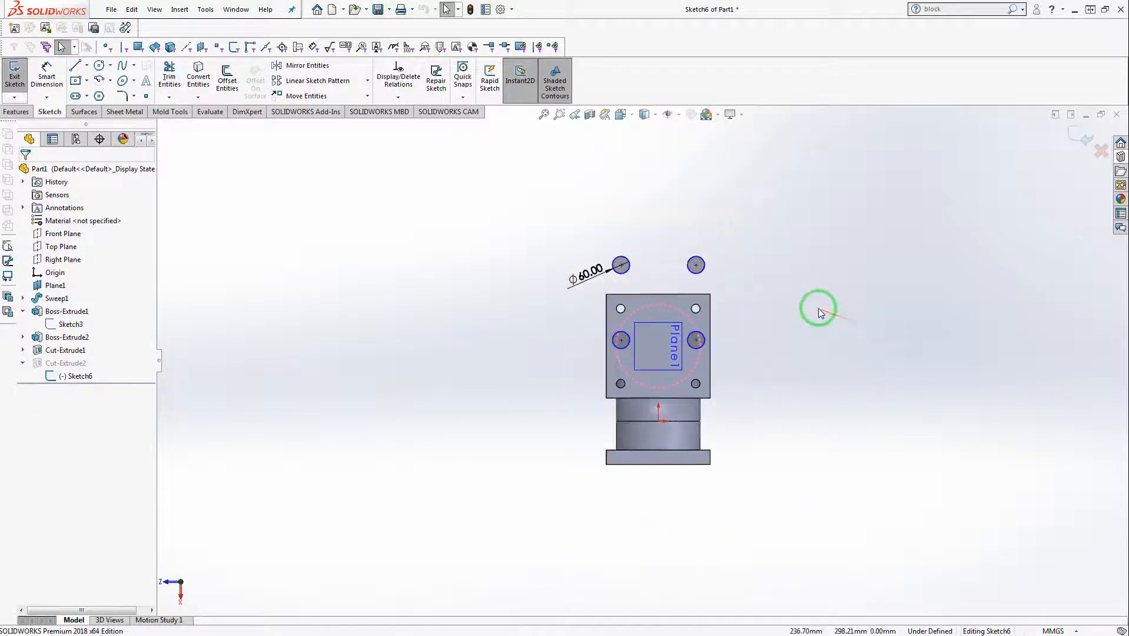
# Make a block from the four 60 mm circles in the pasted cut's sketch
pyautogui.moveTo(568, 206); pyautogui.dragTo(779, 370)
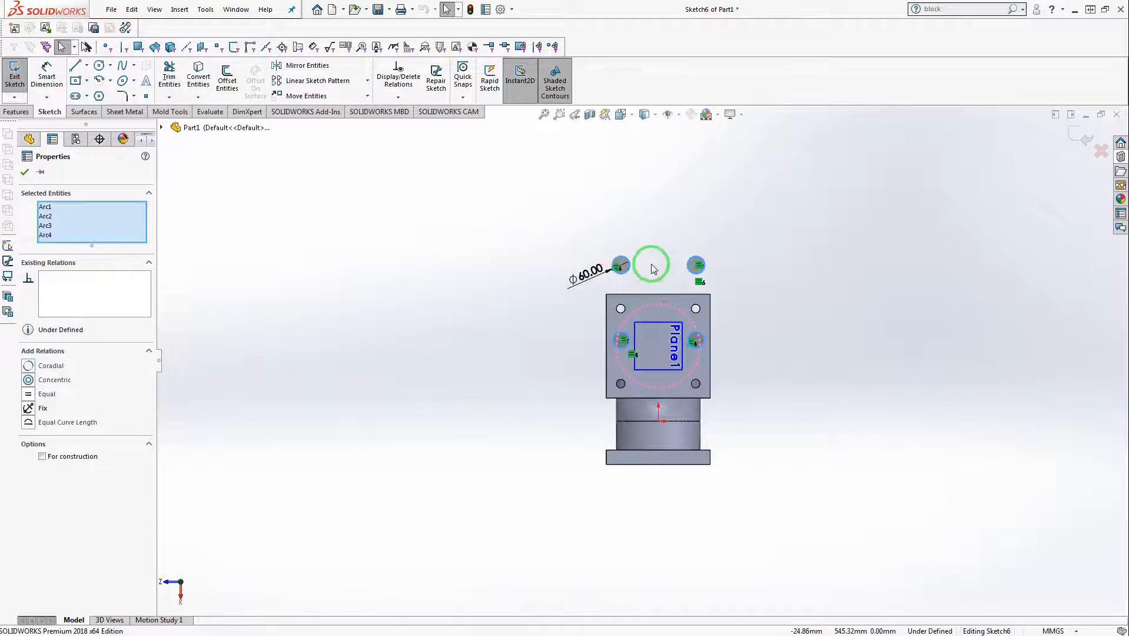
pyautogui.rightClick(653, 269)
pyautogui.click(698, 248)
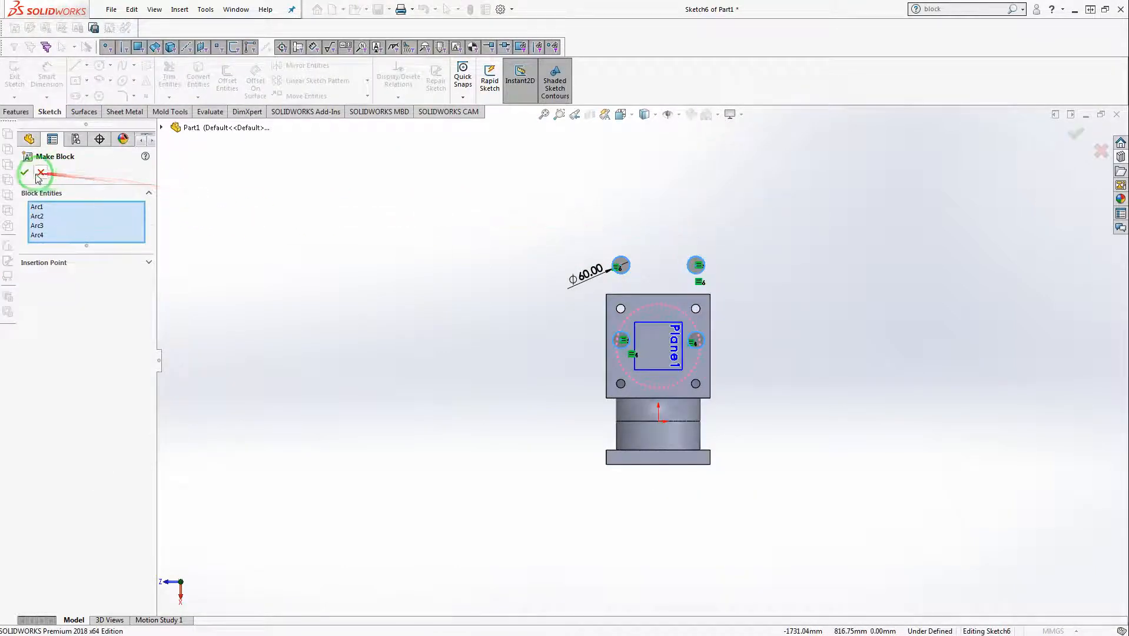
pyautogui.click(25, 173)
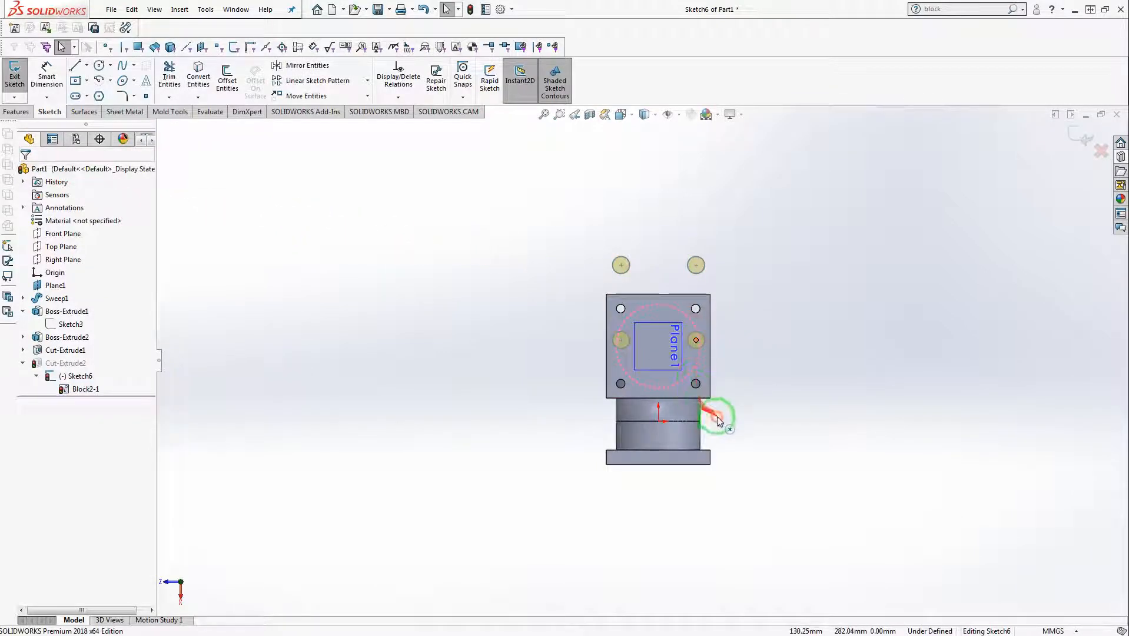
# Move the circle block so its circles are centred on the first flange's four corner holes, and exit the sketch
pyautogui.moveTo(717, 420); pyautogui.dragTo(479, 370)
pyautogui.scroll(-5, 754, 390)
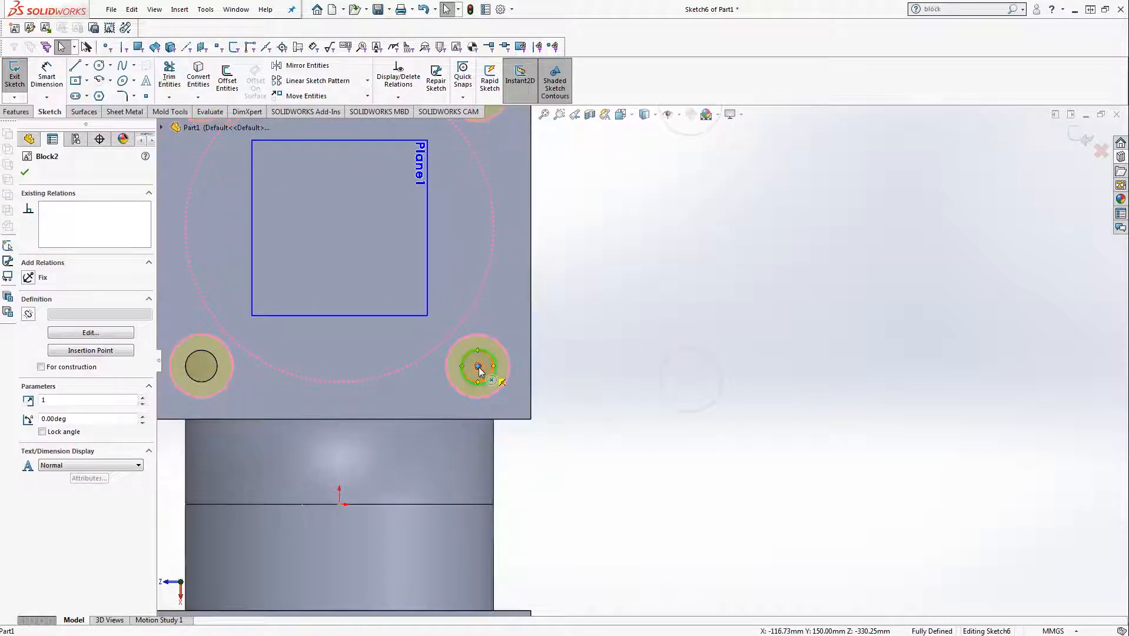
pyautogui.click(617, 432)
pyautogui.scroll(4, 567, 389)
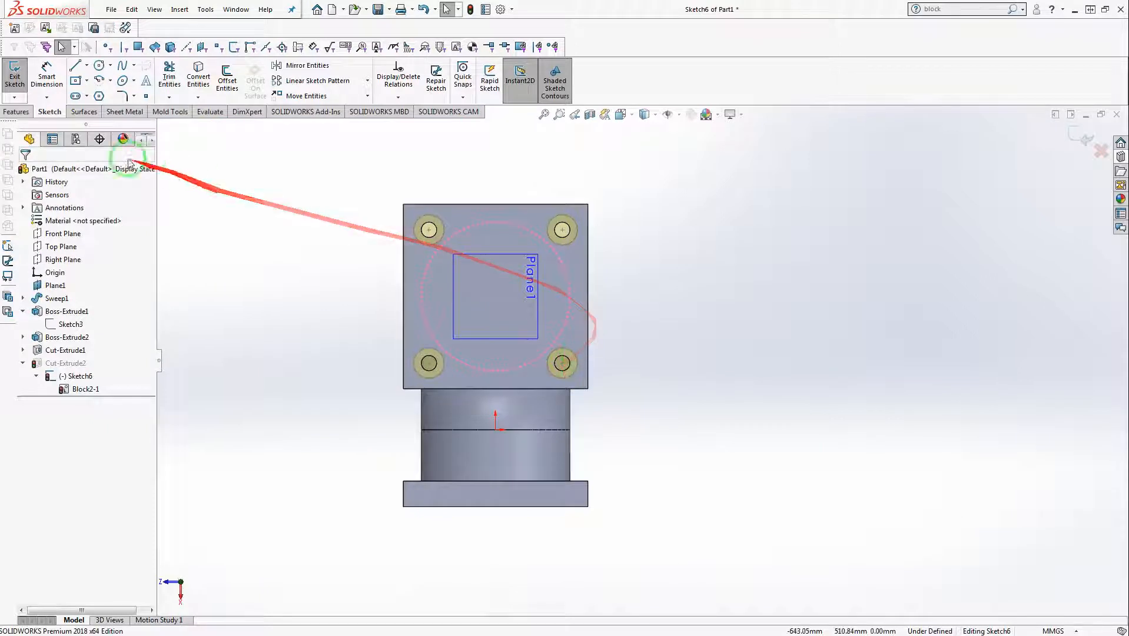
pyautogui.scroll(-1, 377, 189)
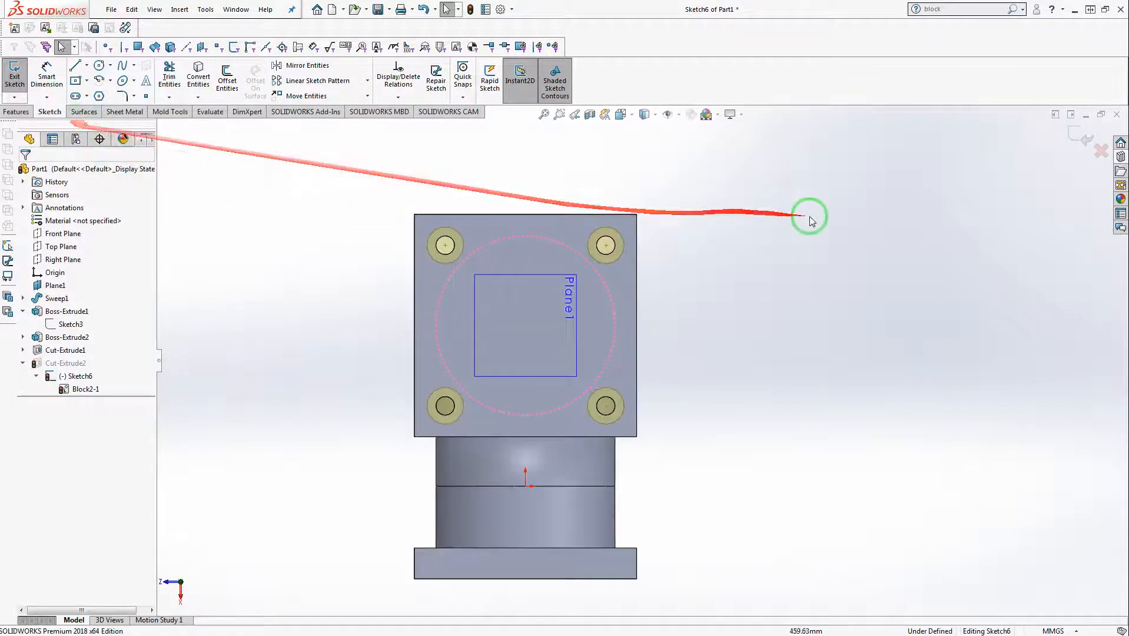
pyautogui.click(1078, 135)
# Start a sketch on the outer face of the first flange and orient the view normal to it
pyautogui.moveTo(718, 358)
pyautogui.mouseDown(button='middle')
pyautogui.moveTo(675, 323)
pyautogui.moveTo(707, 284)
pyautogui.moveTo(567, 247)
pyautogui.moveTo(529, 315)
pyautogui.moveTo(585, 283)
pyautogui.moveTo(744, 389)
pyautogui.moveTo(574, 252)
pyautogui.moveTo(526, 384)
pyautogui.moveTo(577, 391)
pyautogui.moveTo(759, 286)
pyautogui.mouseUp(button='middle')
pyautogui.scroll(-2, 674, 270)
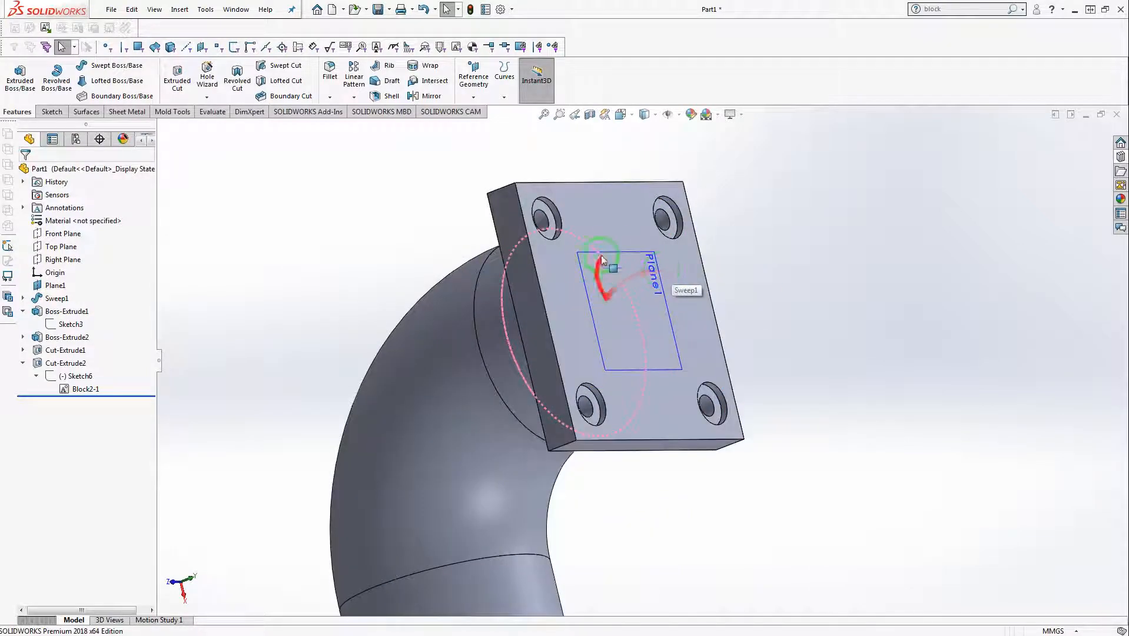
pyautogui.click(618, 236)
pyautogui.rightClick(617, 230)
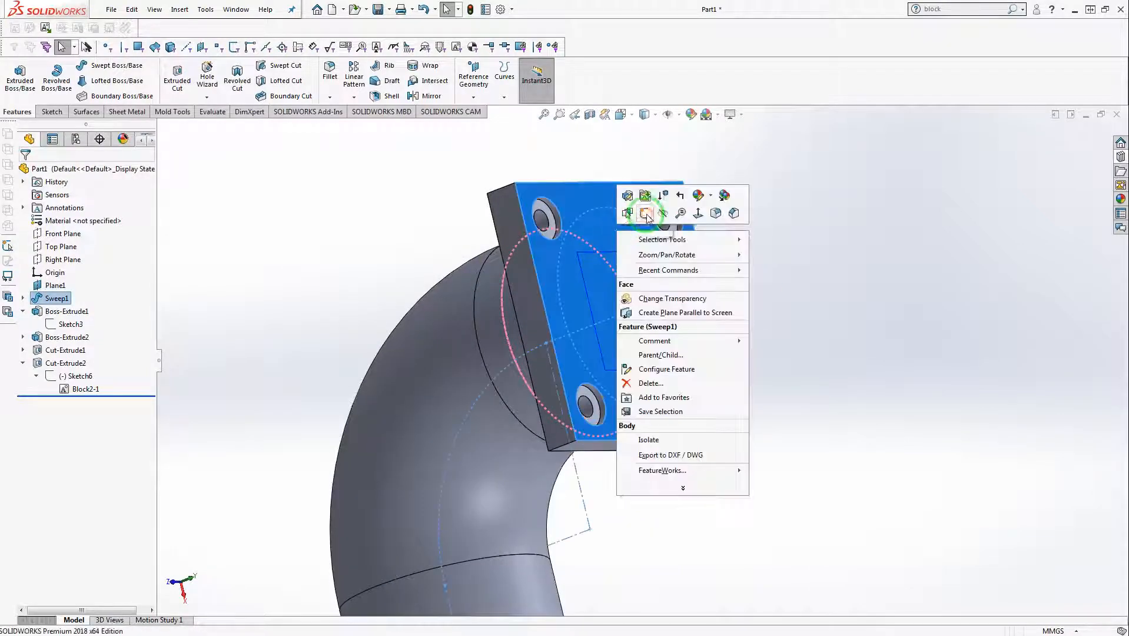
pyautogui.click(645, 213)
pyautogui.press('space')
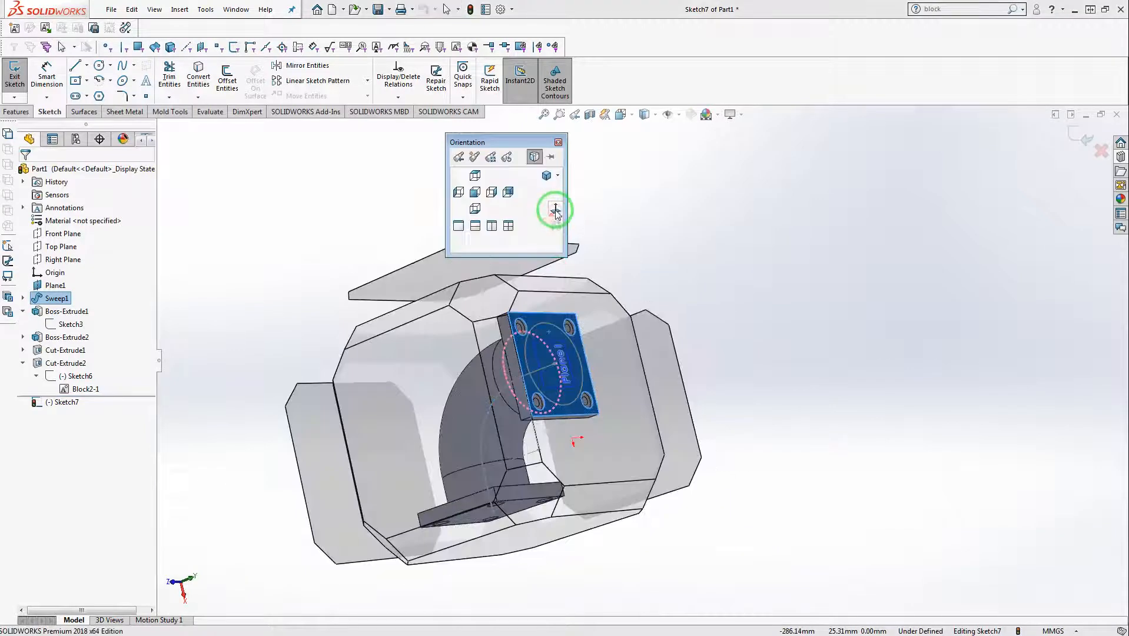
pyautogui.click(557, 209)
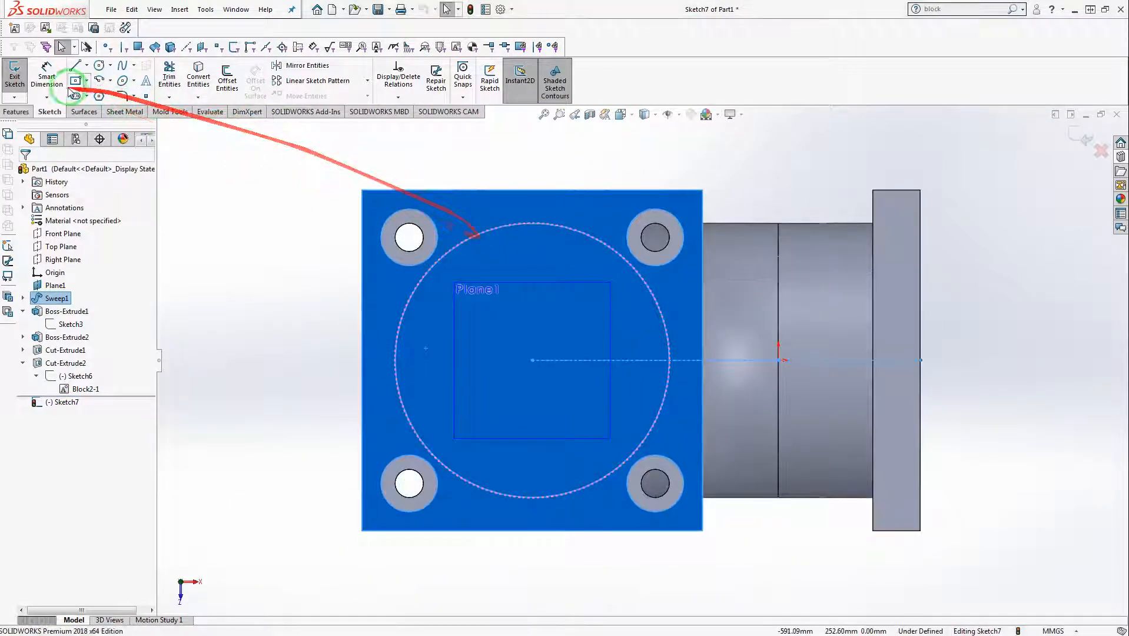
pyautogui.click(16, 111)
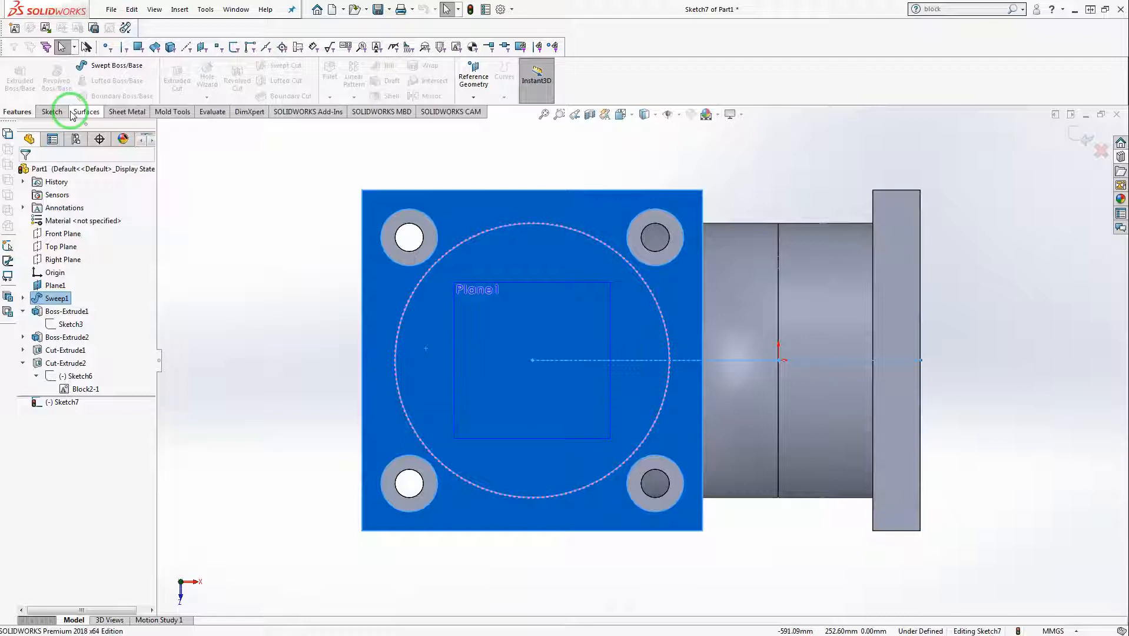
pyautogui.click(212, 189)
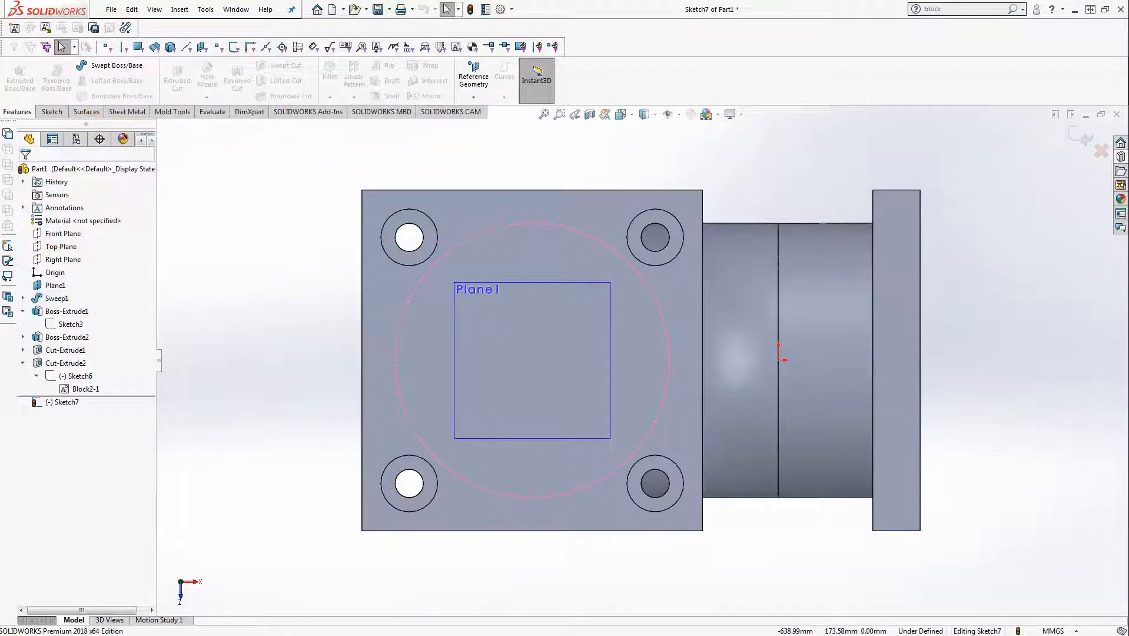
pyautogui.press('f')
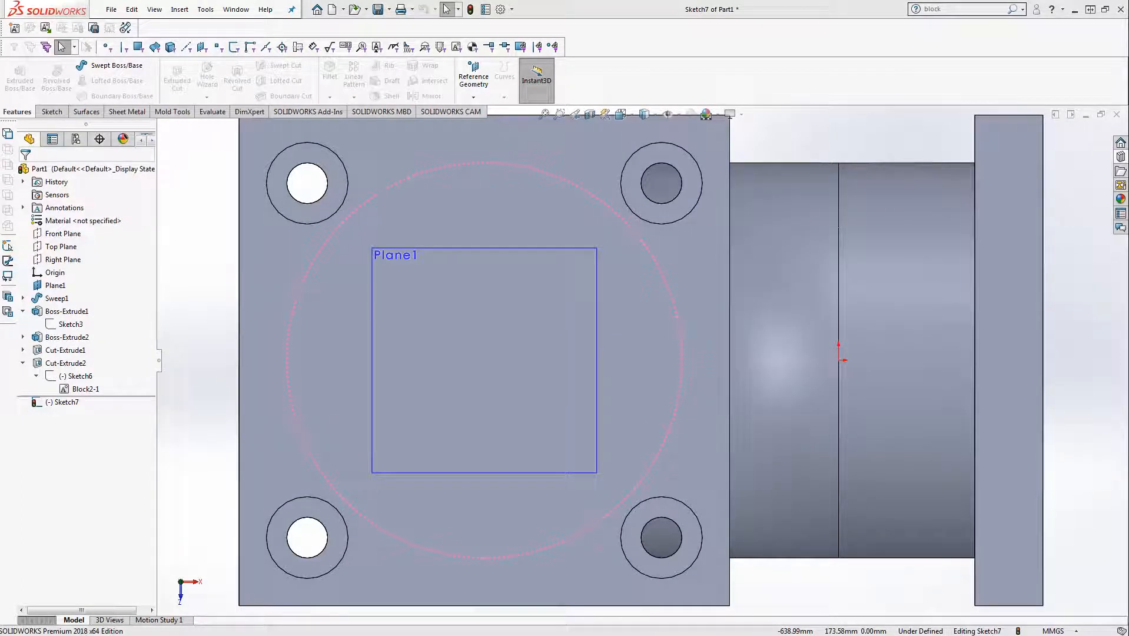
pyautogui.click(52, 111)
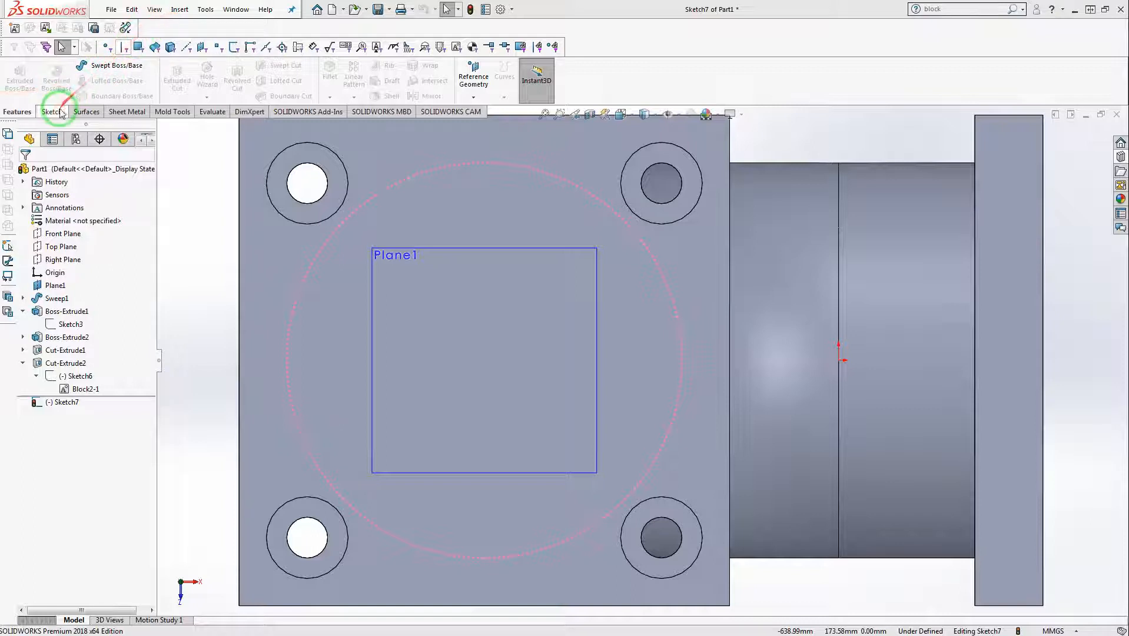
pyautogui.click(100, 67)
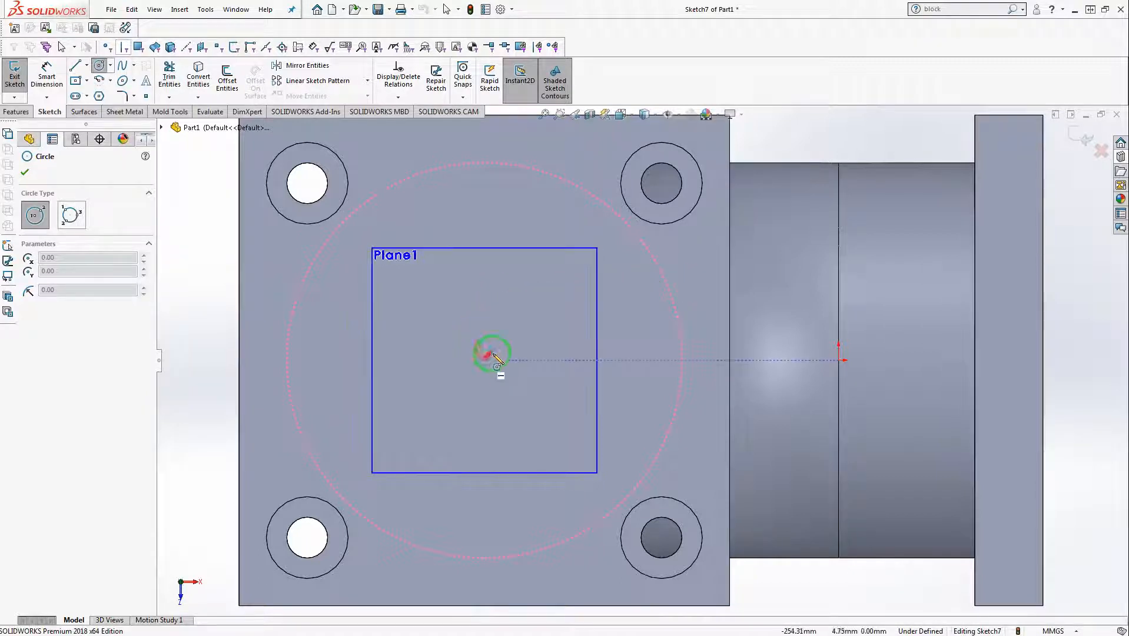
pyautogui.press('z')
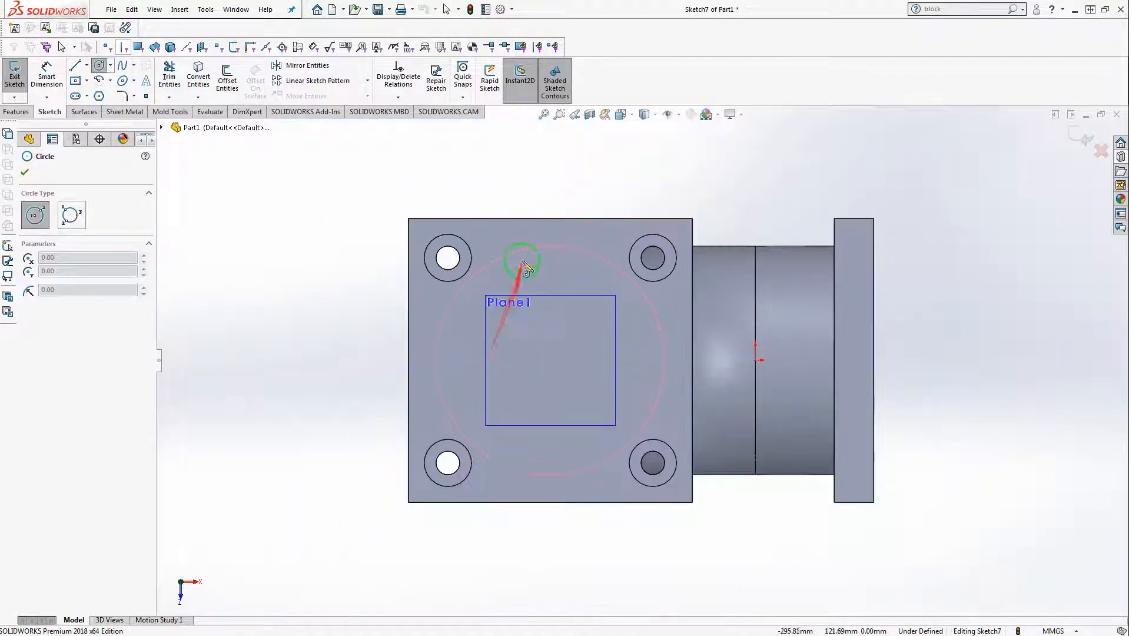
pyautogui.click(24, 172)
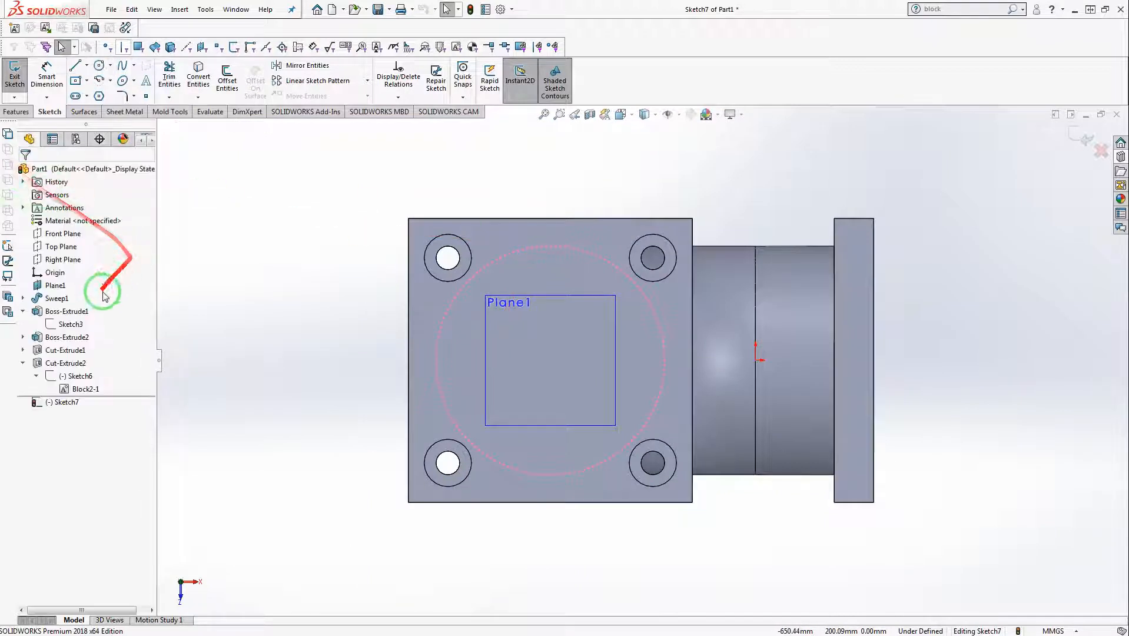
# Show the first flange's profile sketch and draw a circle about 127 mm in diameter from the flange's centre point
pyautogui.click(57, 326)
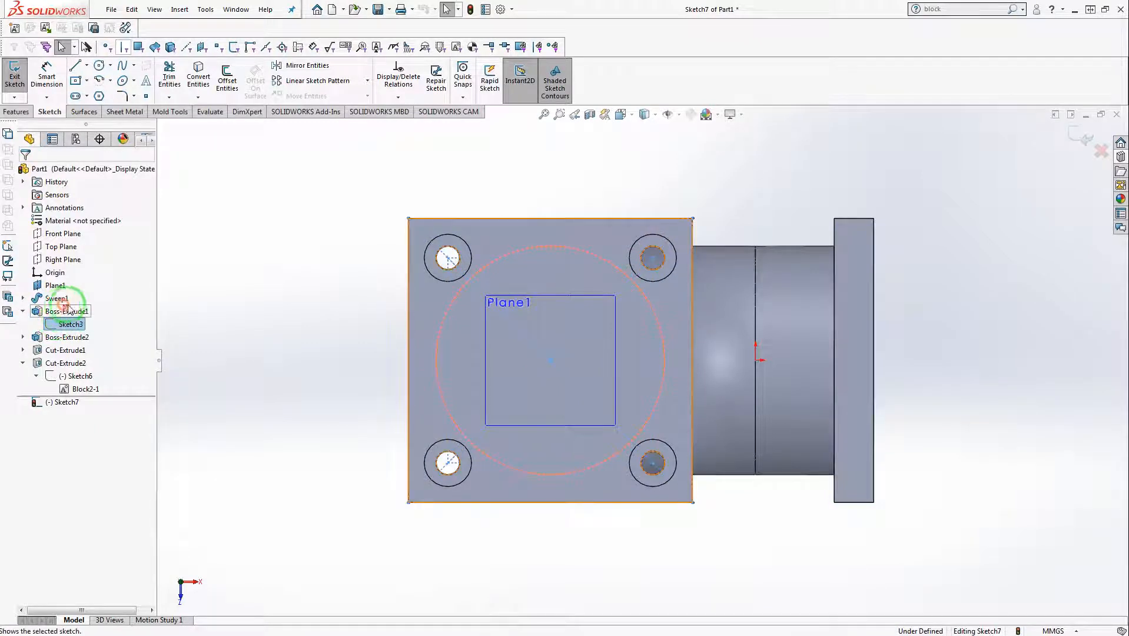
pyautogui.moveTo(61, 321)
pyautogui.mouseDown()
pyautogui.moveTo(541, 378)
pyautogui.moveTo(551, 360)
pyautogui.mouseUp()
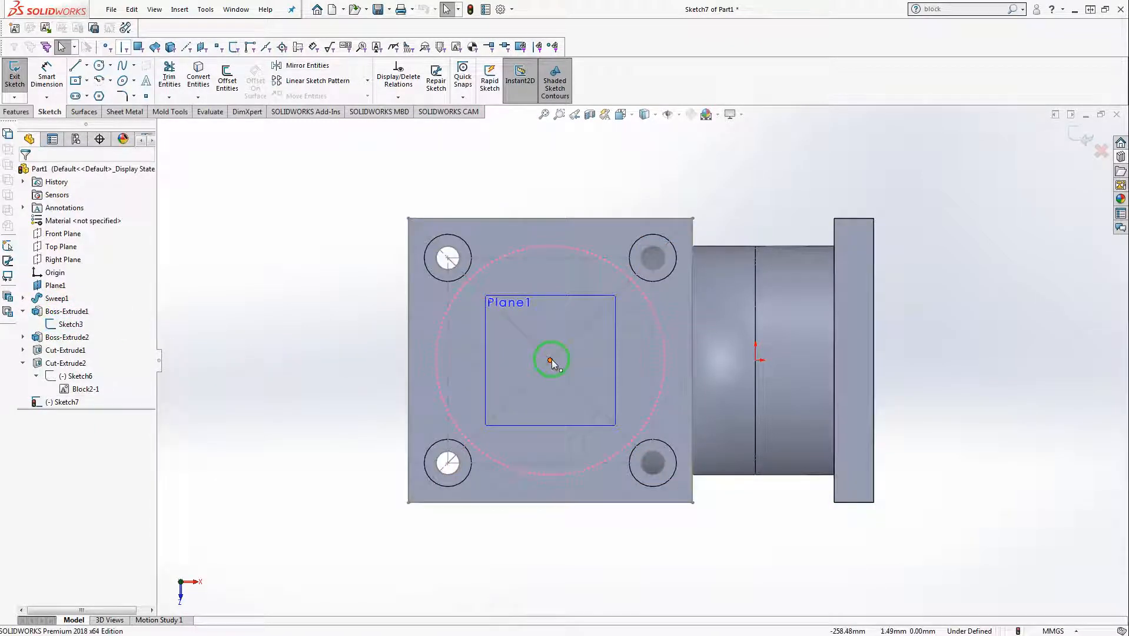
pyautogui.click(100, 66)
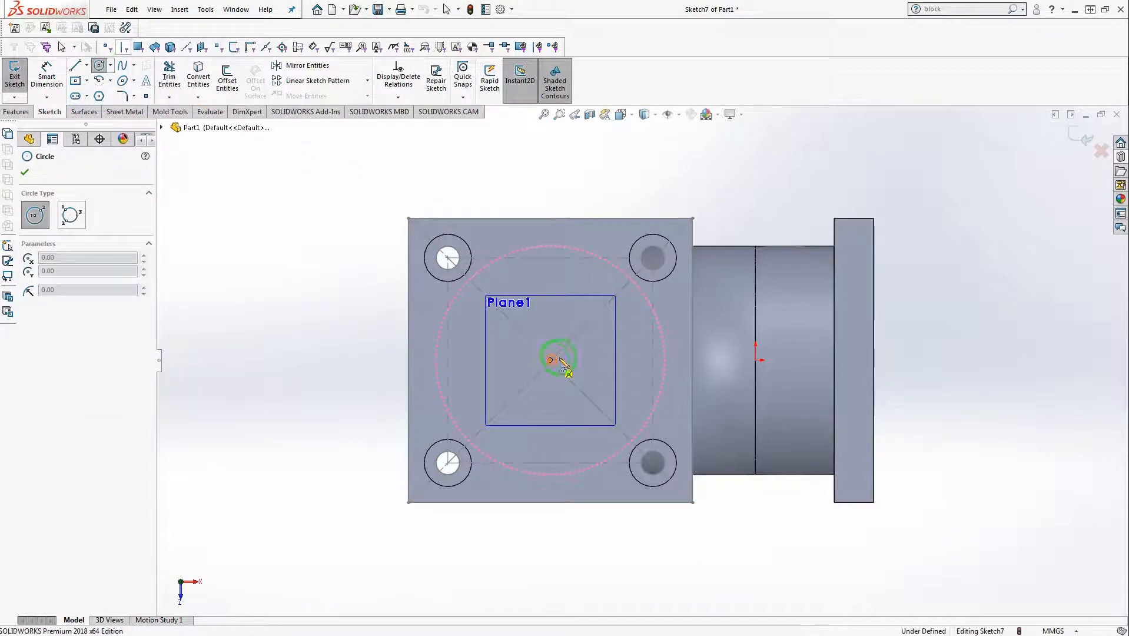
pyautogui.click(550, 359)
pyautogui.click(598, 342)
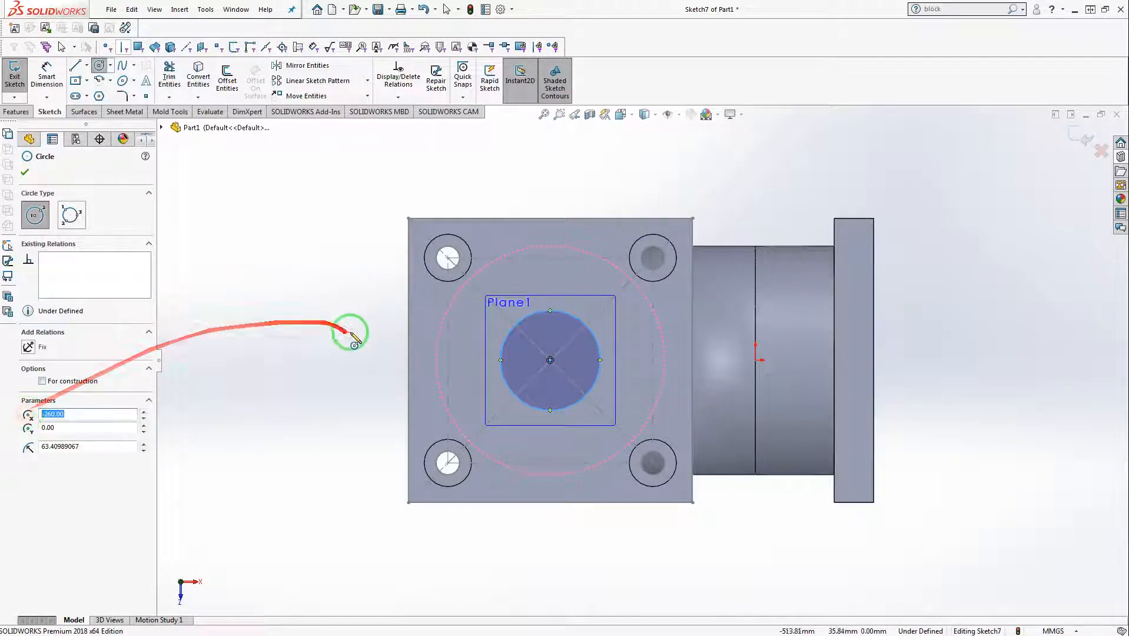
pyautogui.click(302, 218)
# Dimension the central circle's diameter as 210 mm and exit the sketch
pyautogui.moveTo(302, 216); pyautogui.dragTo(301, 212, button='right')
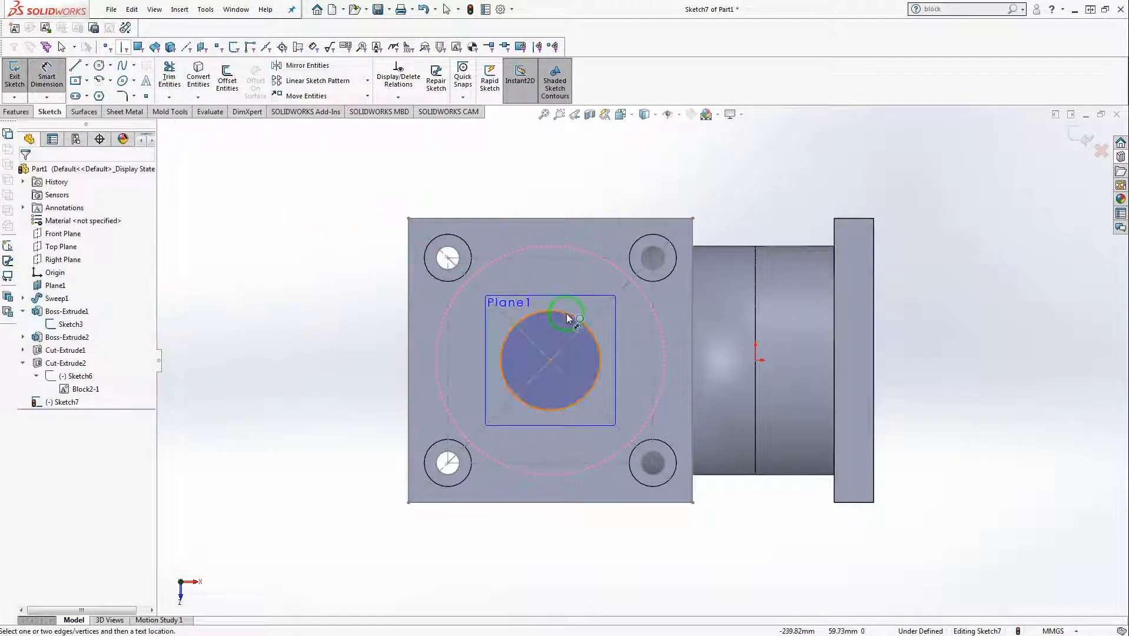
pyautogui.click(567, 314)
pyautogui.click(275, 338)
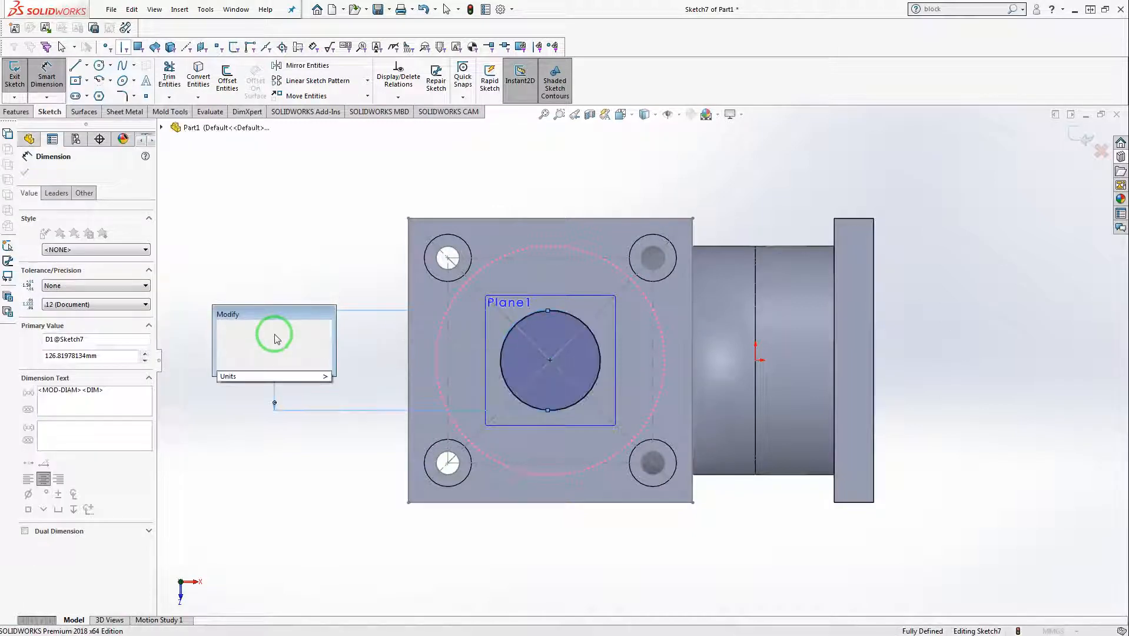
pyautogui.write('210')
pyautogui.press('Return')
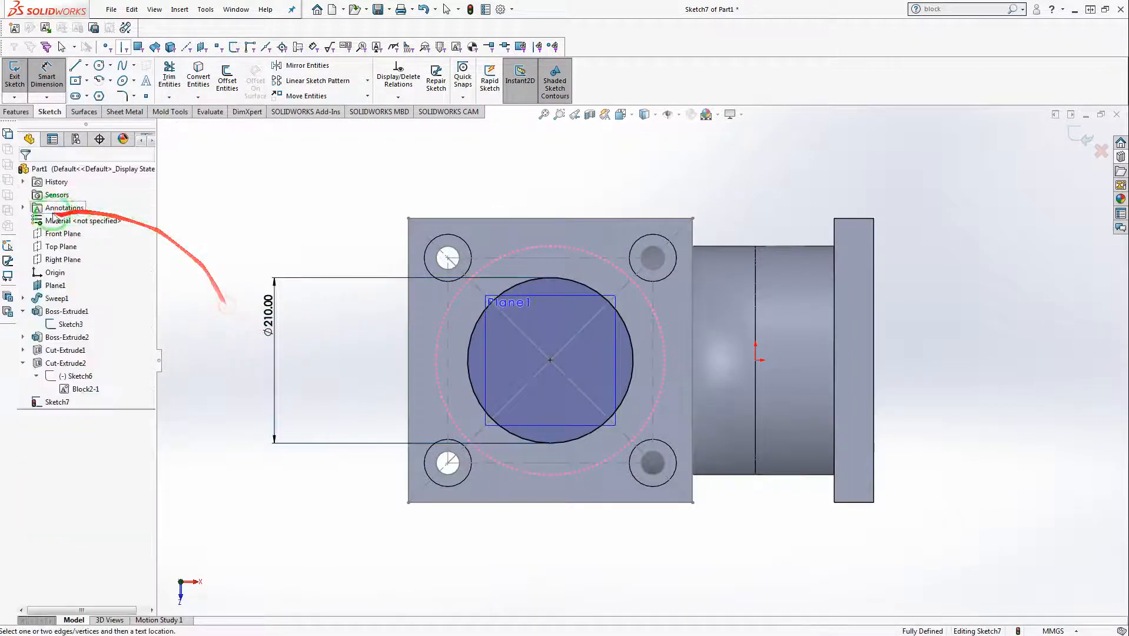
pyautogui.click(16, 111)
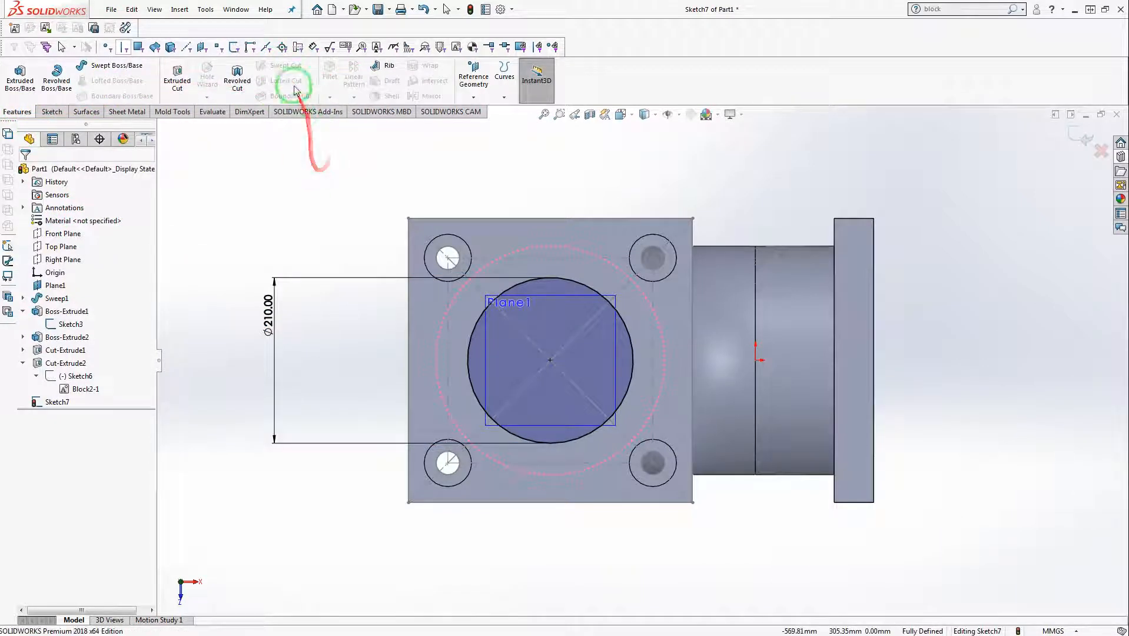
pyautogui.click(1078, 140)
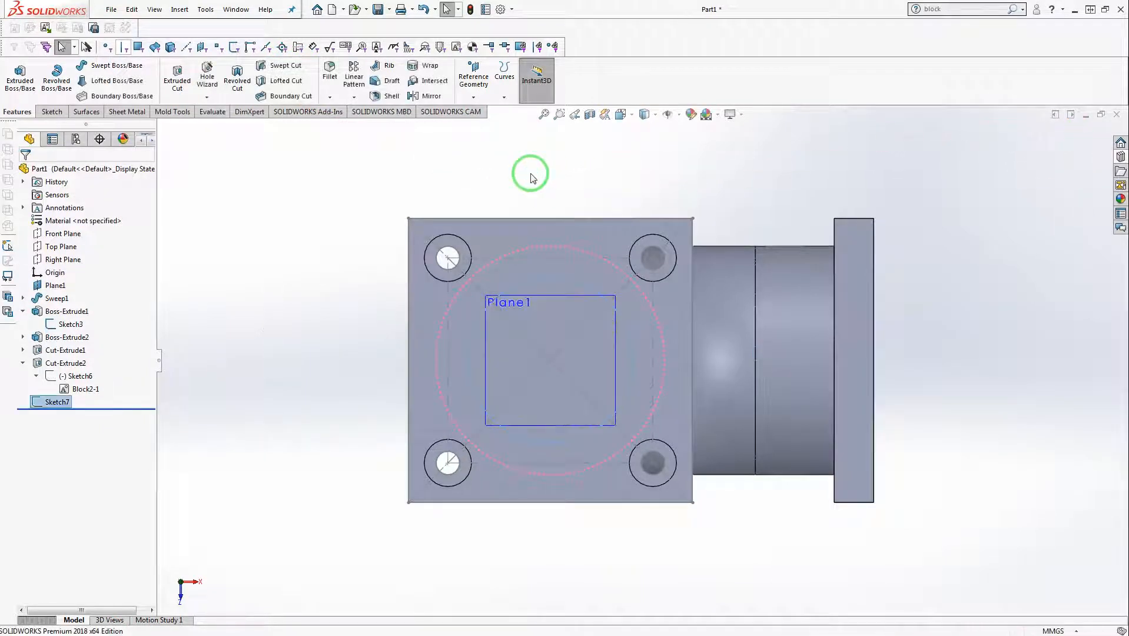
# Cut the bore through the elbow by sweeping the 210 mm circle sketch along Sketch1, the path of the original pipe sweep
pyautogui.click(272, 68)
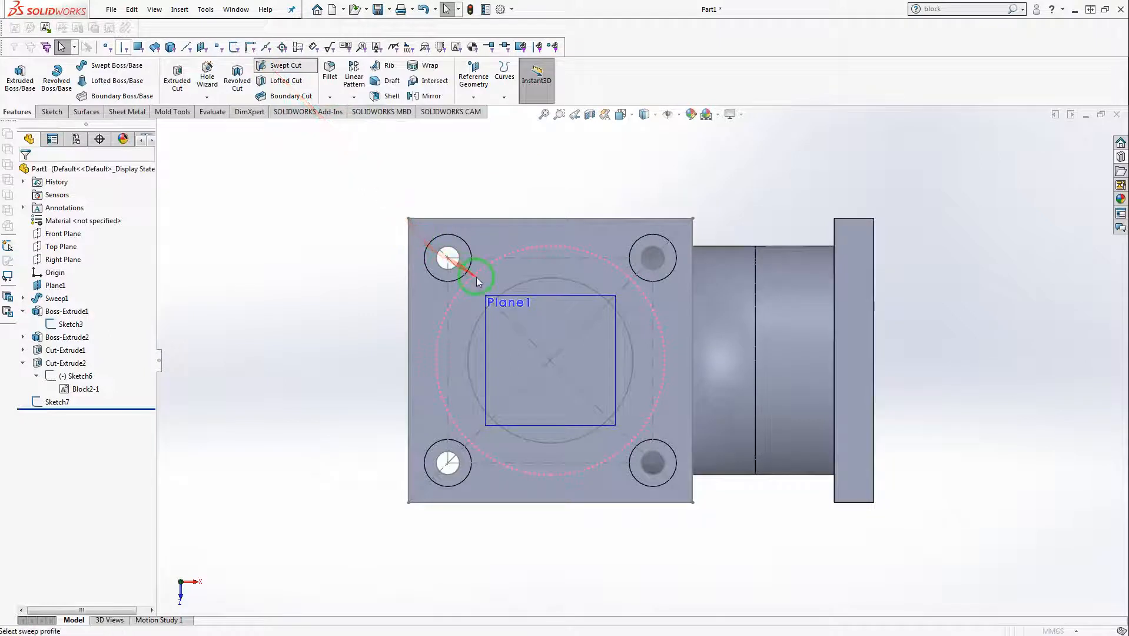
pyautogui.click(534, 287)
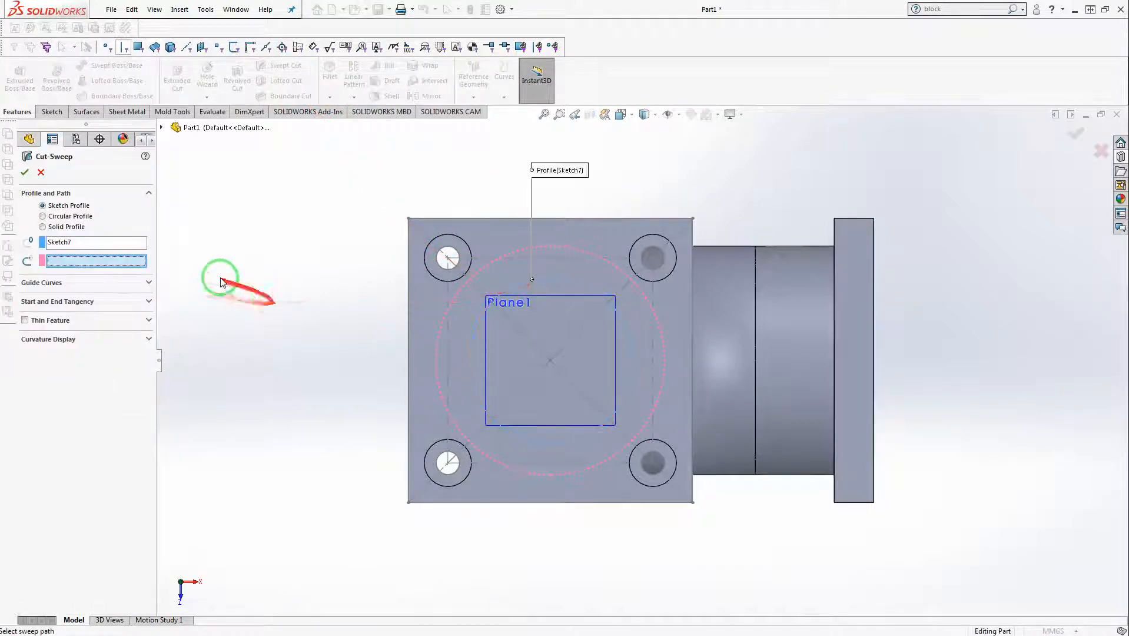
pyautogui.click(163, 128)
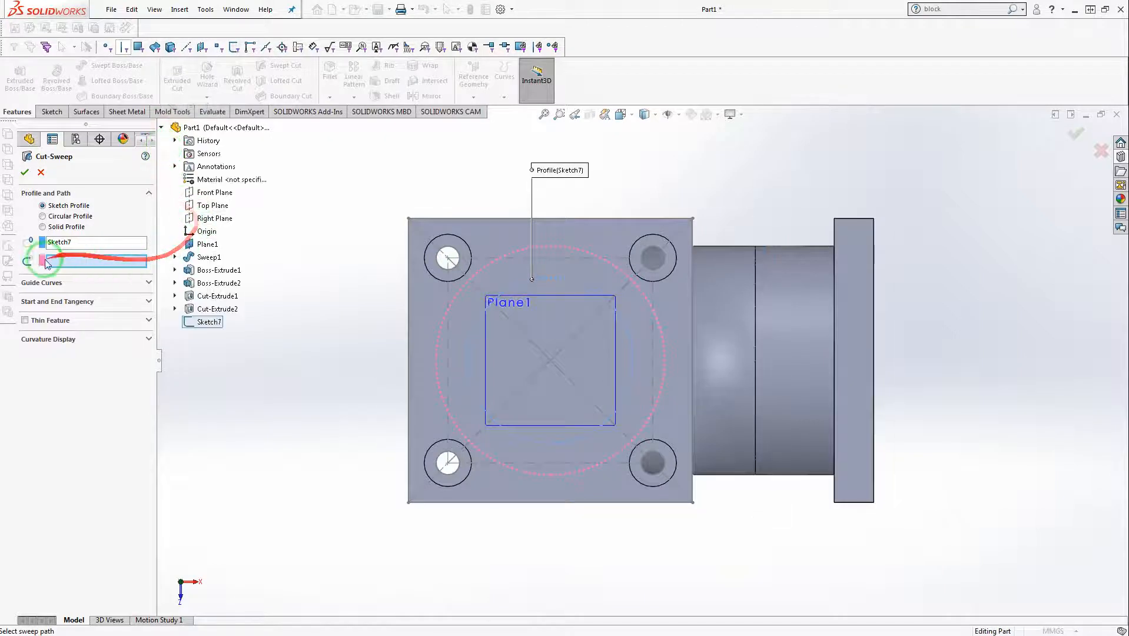
pyautogui.click(140, 262)
pyautogui.click(187, 257)
pyautogui.click(210, 270)
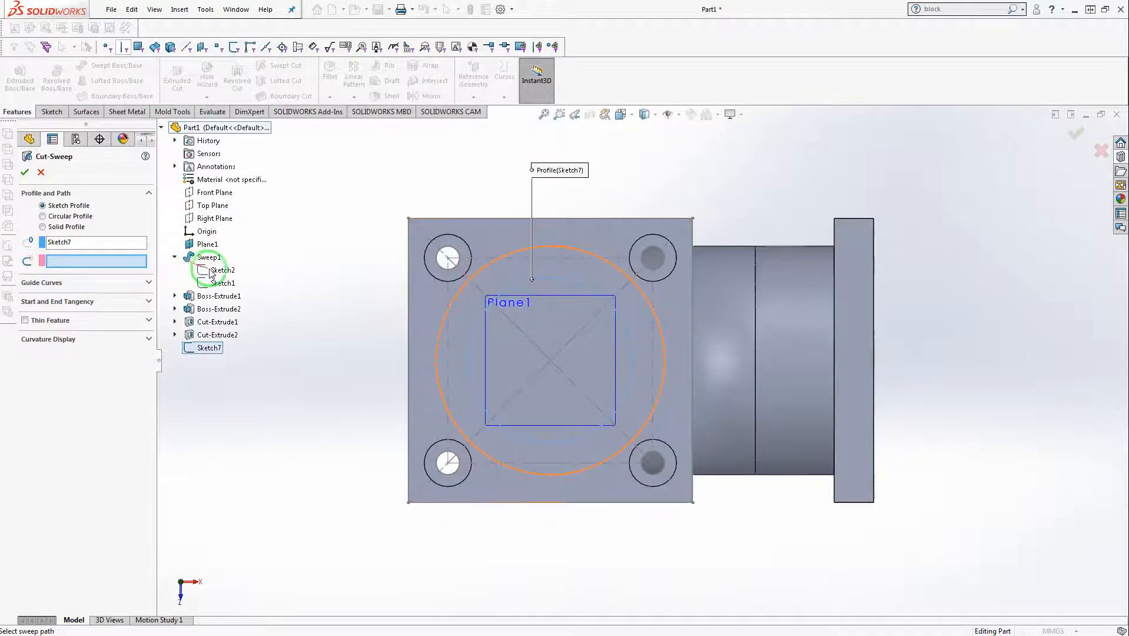
pyautogui.click(216, 284)
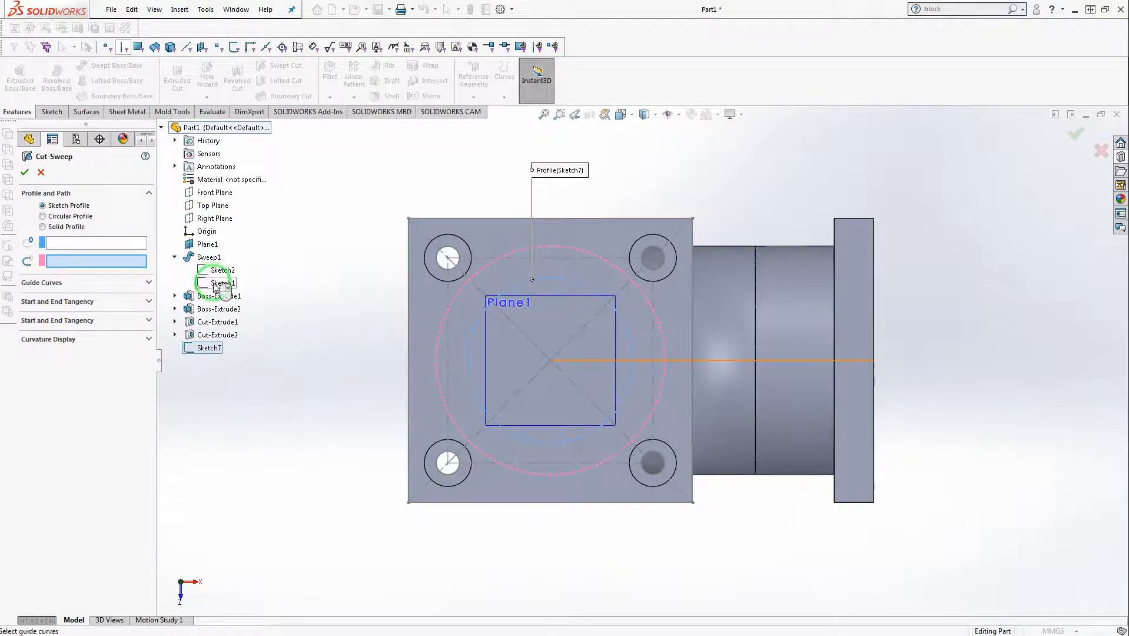
pyautogui.scroll(3, 565, 371)
pyautogui.moveTo(580, 373)
pyautogui.mouseDown(button='middle')
pyautogui.moveTo(539, 386)
pyautogui.moveTo(528, 377)
pyautogui.mouseUp(button='middle')
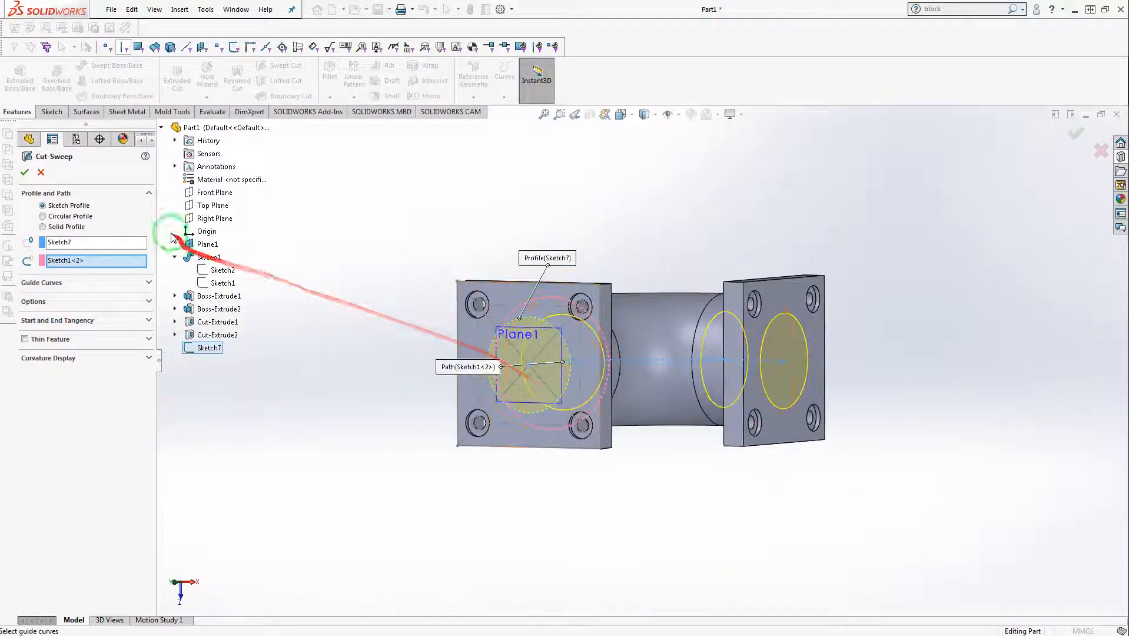
pyautogui.click(25, 172)
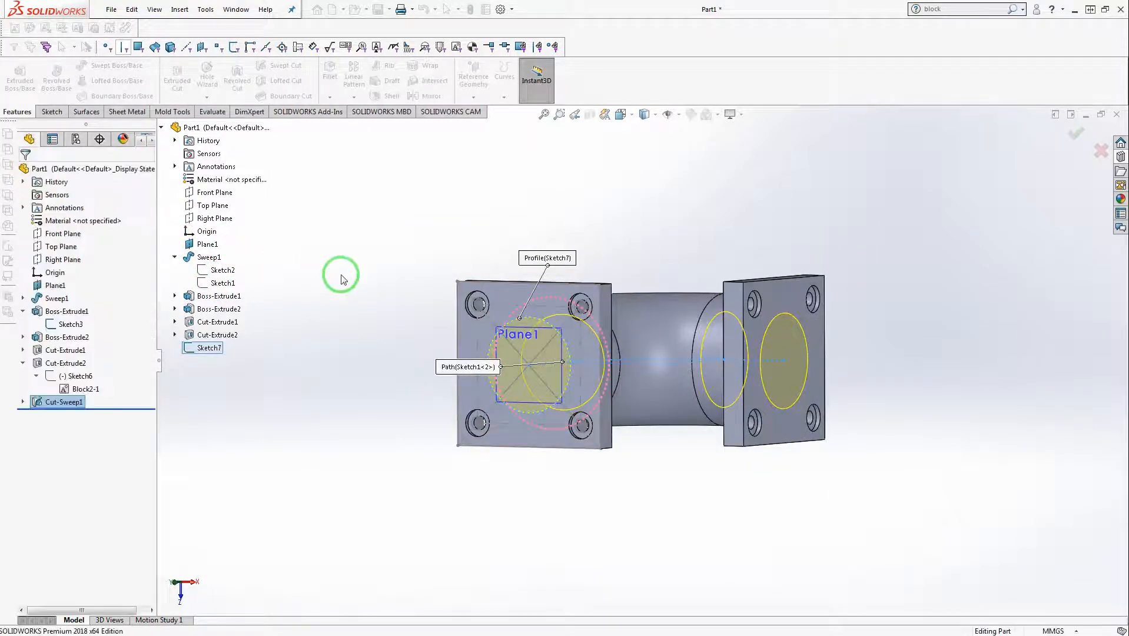
# Hide all reference planes and sketches in the graphics view
pyautogui.moveTo(433, 295); pyautogui.dragTo(337, 259, button='middle')
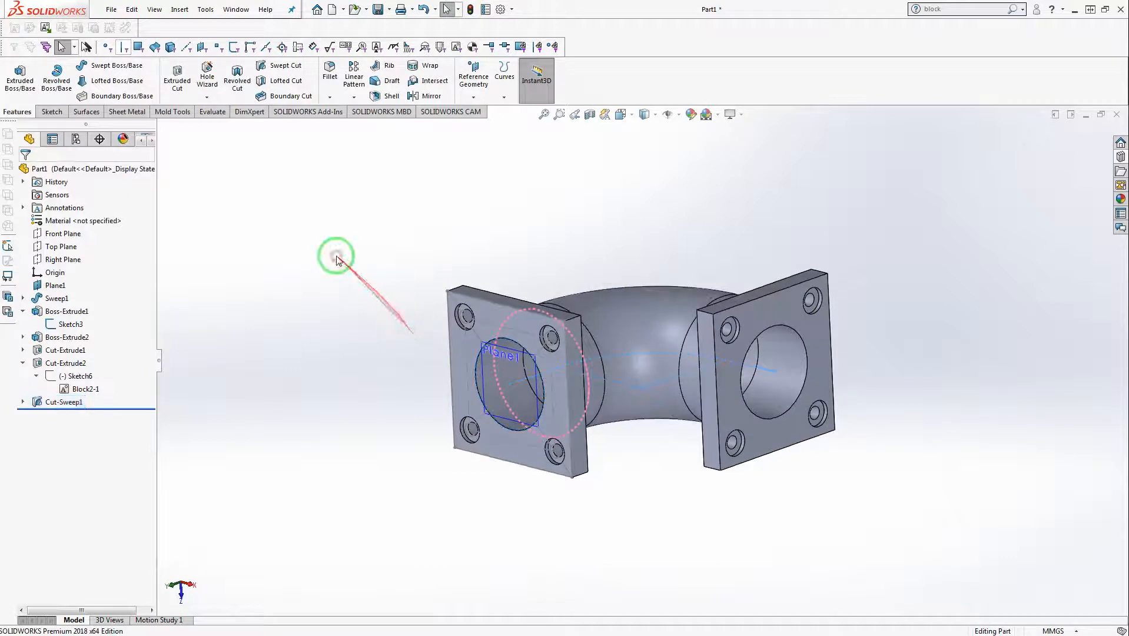
pyautogui.click(667, 114)
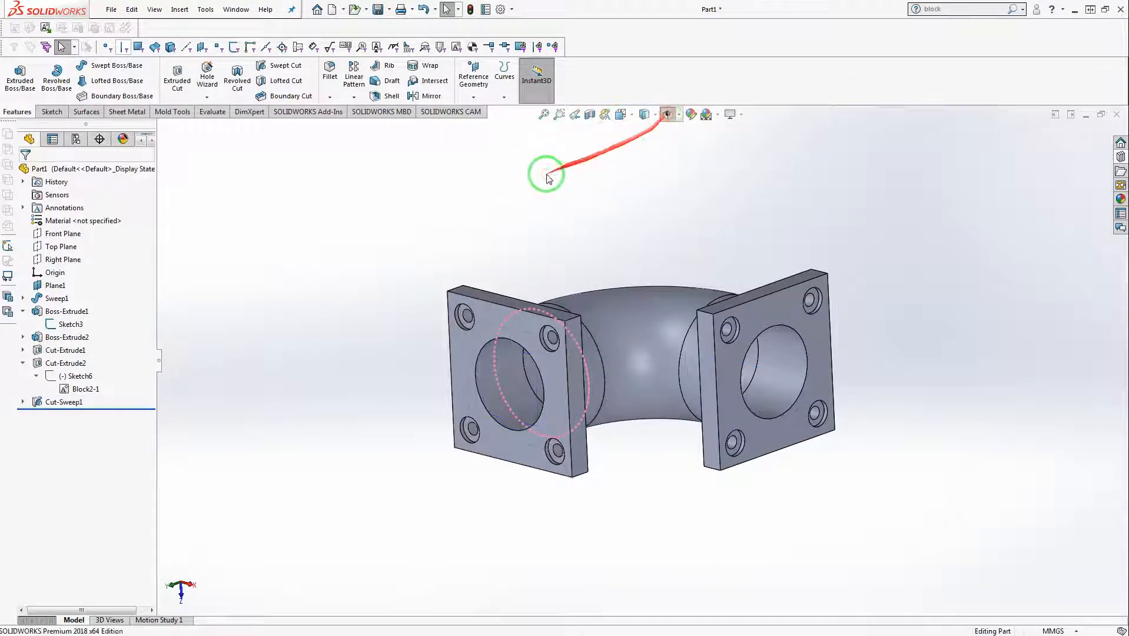
pyautogui.moveTo(479, 252); pyautogui.dragTo(523, 234, button='middle')
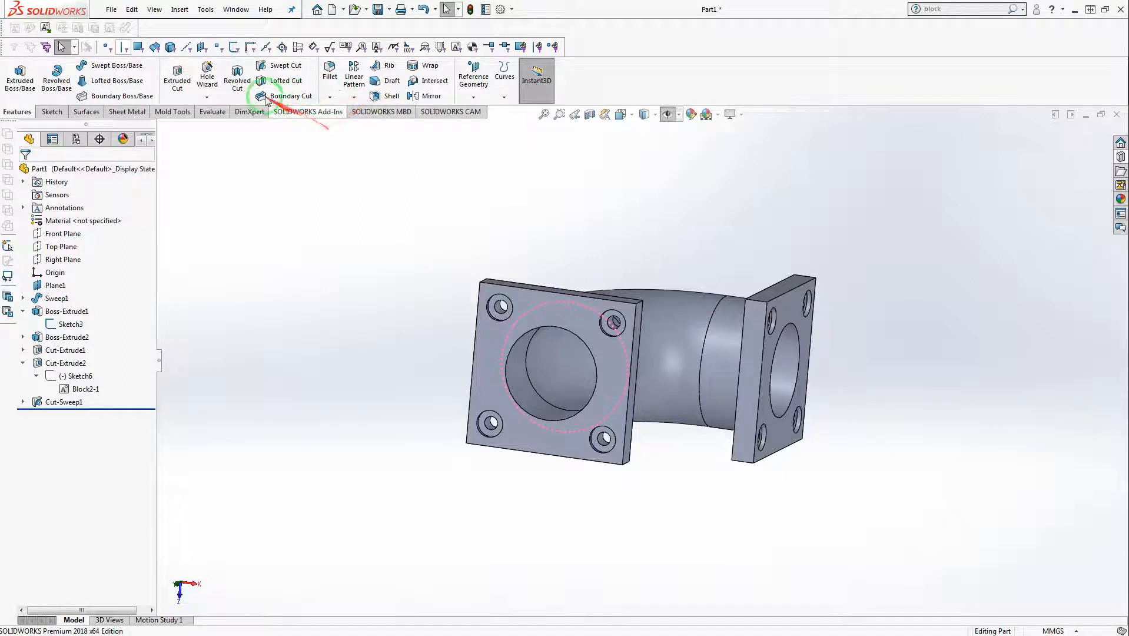
# Chamfer the outer bore edges on both flanges at 10 mm and 45 degrees, and set the isometric view
pyautogui.click(330, 98)
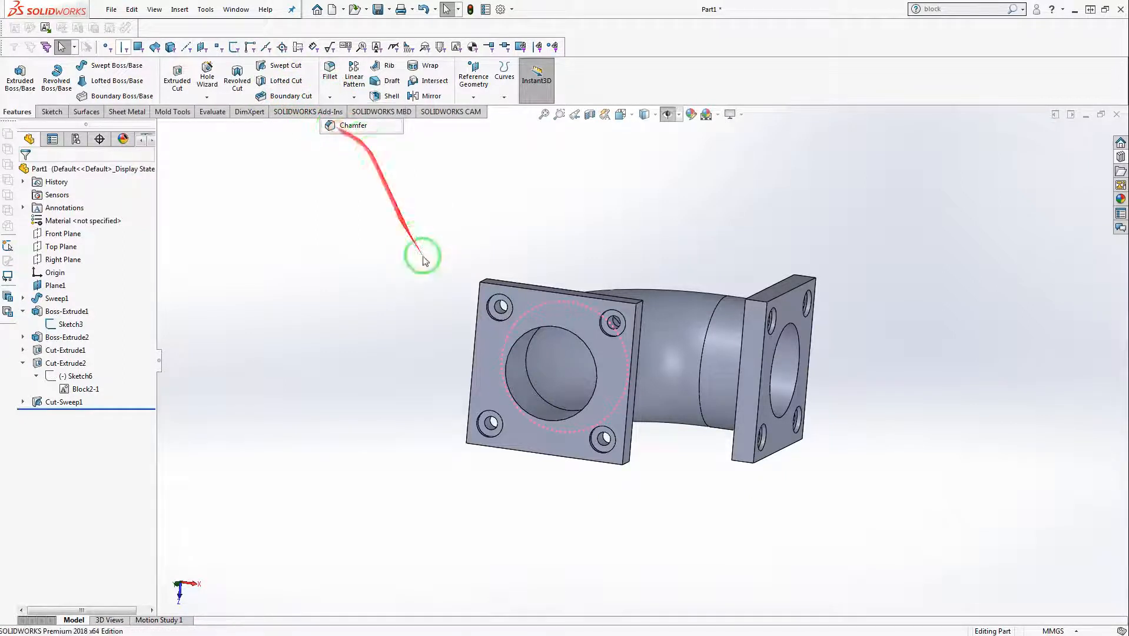
pyautogui.click(509, 349)
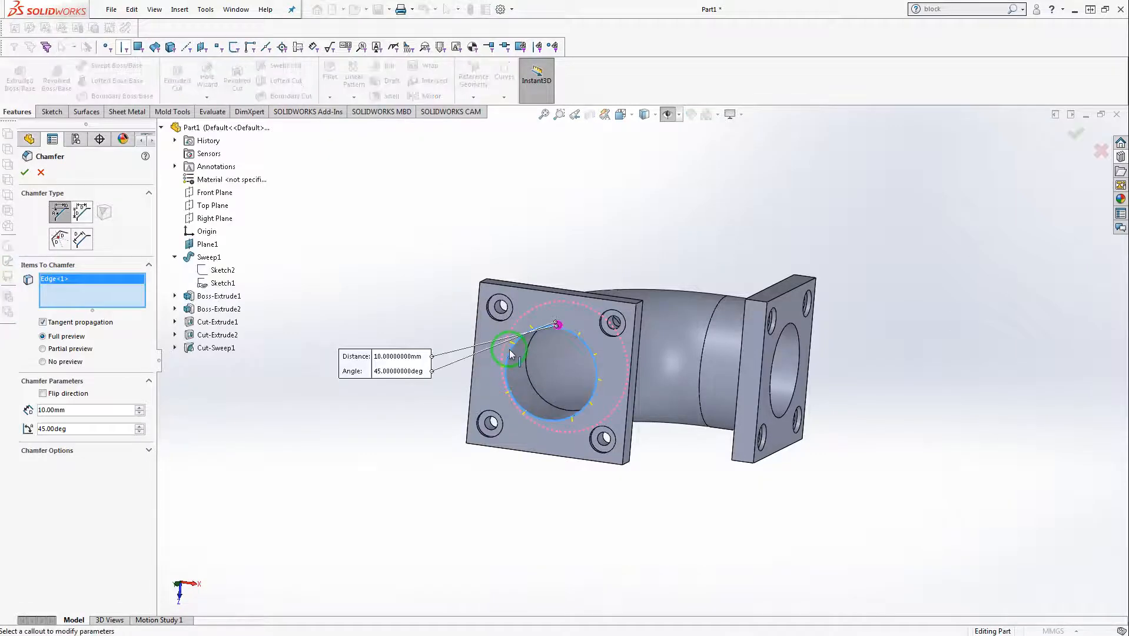
pyautogui.moveTo(677, 361)
pyautogui.mouseDown(button='middle')
pyautogui.moveTo(662, 362)
pyautogui.moveTo(679, 377)
pyautogui.mouseUp(button='middle')
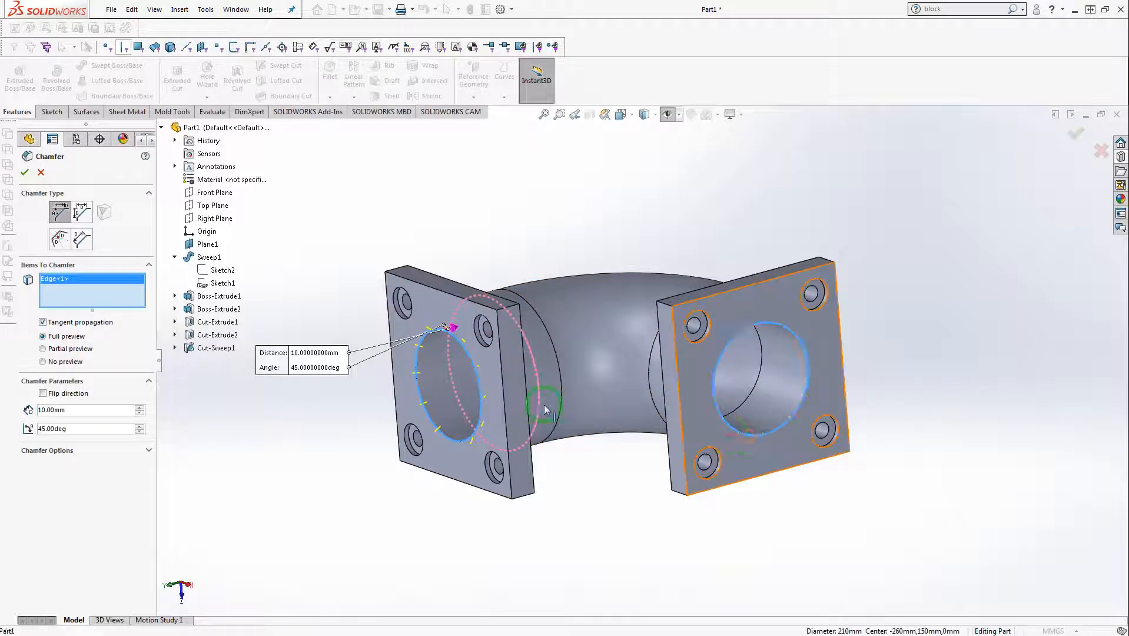
pyautogui.click(26, 176)
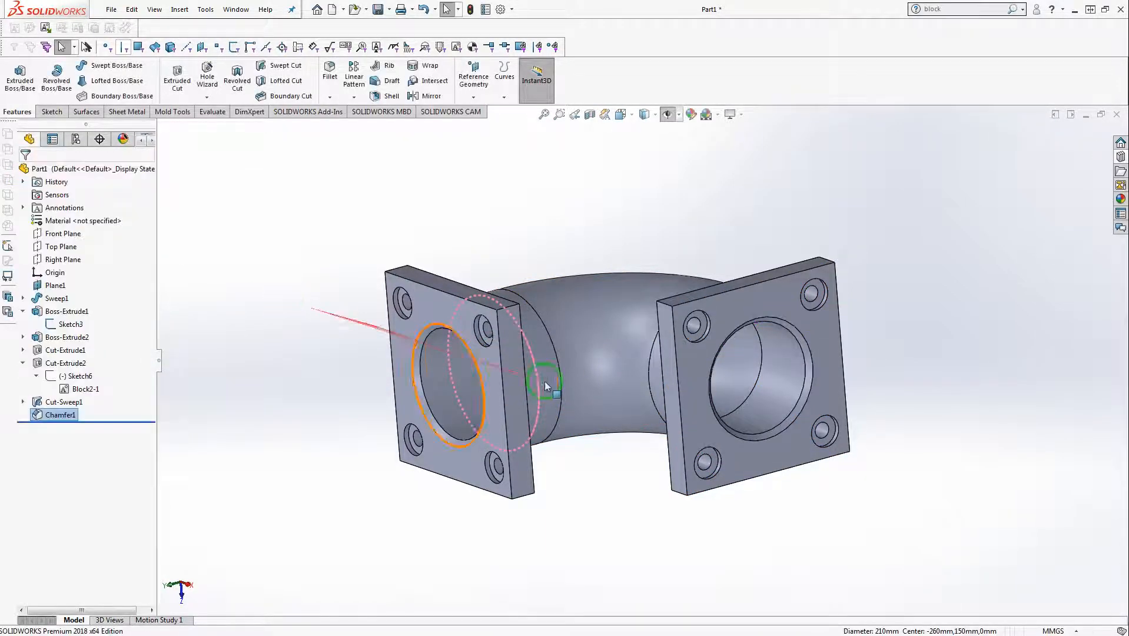
pyautogui.moveTo(545, 386); pyautogui.dragTo(461, 252, button='middle')
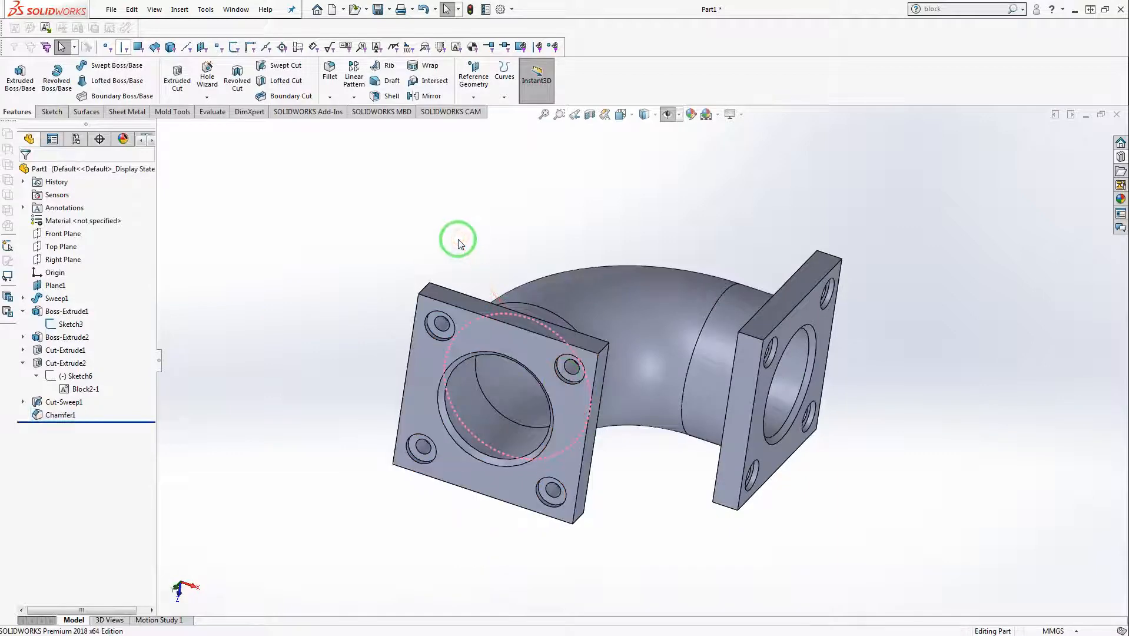
pyautogui.hotkey('ctrl', '7')
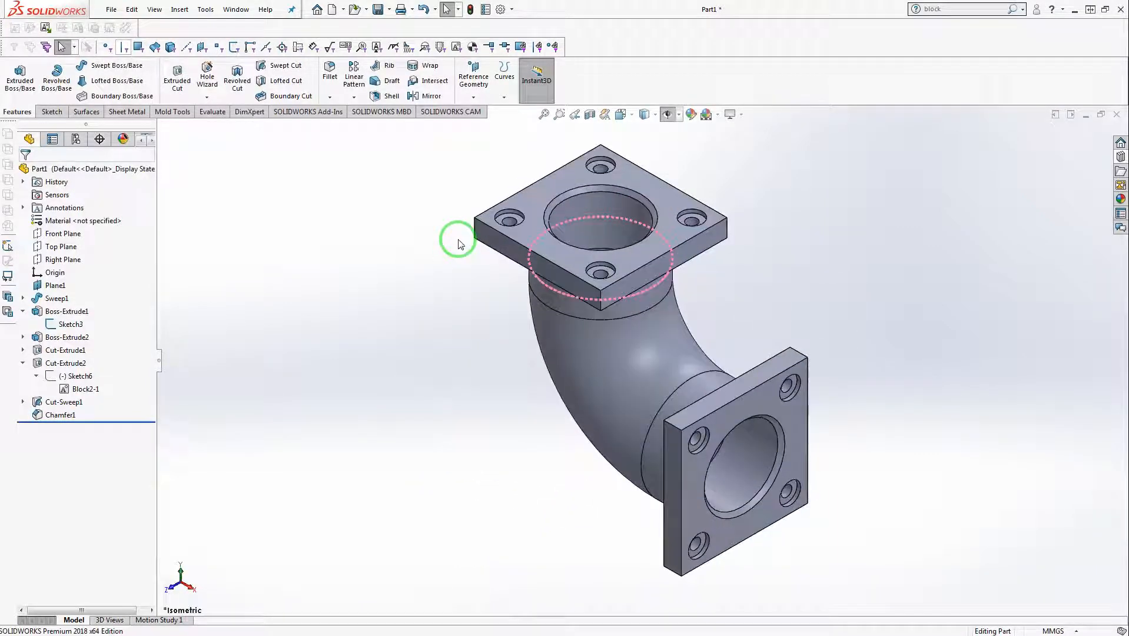